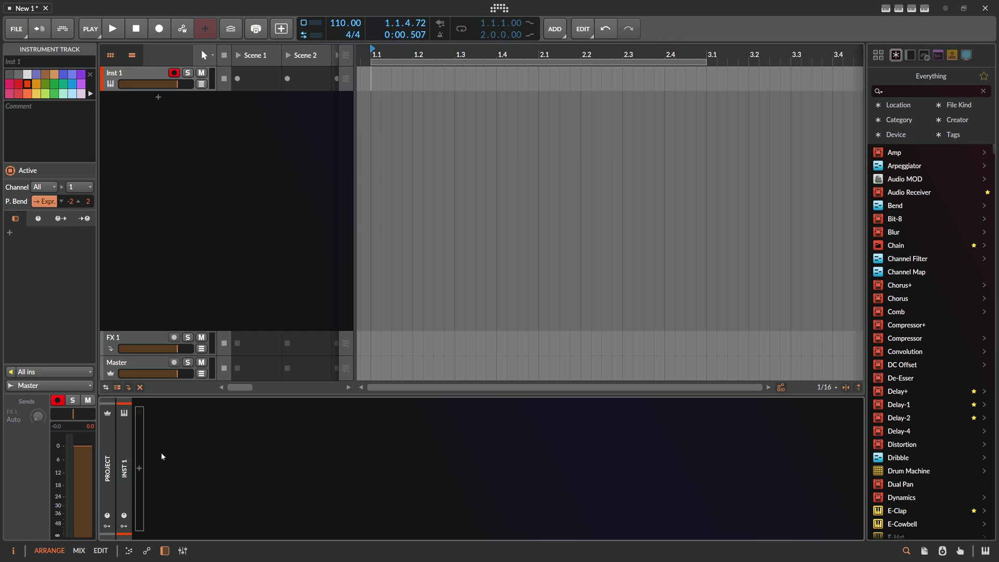
Step: Insert a Poly Grid device on the Inst 1 track and select the device
{"action": "left_click", "coordinate": [139, 468]}
{"action": "type", "text": "poly grid"}
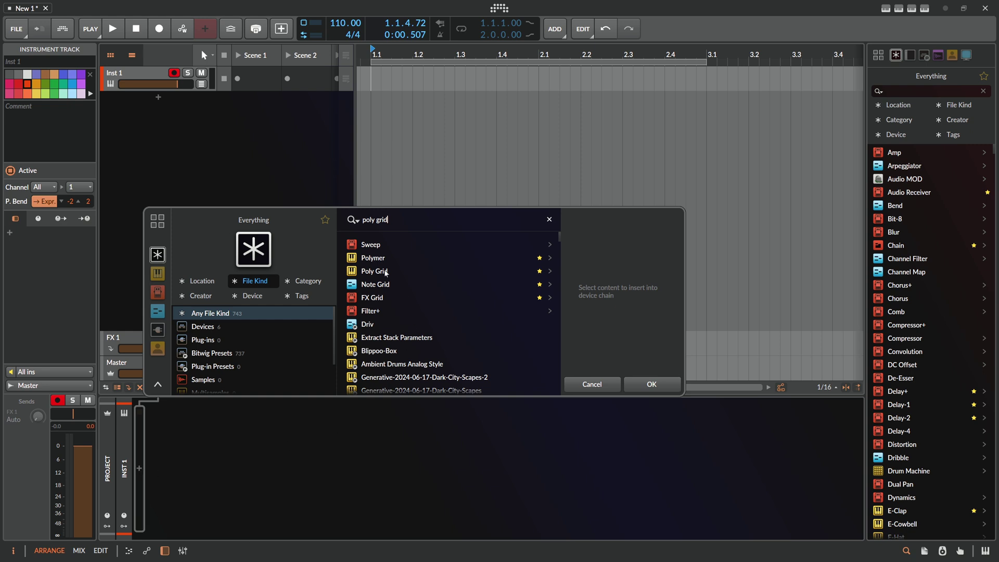
{"action": "double_click", "coordinate": [375, 271]}
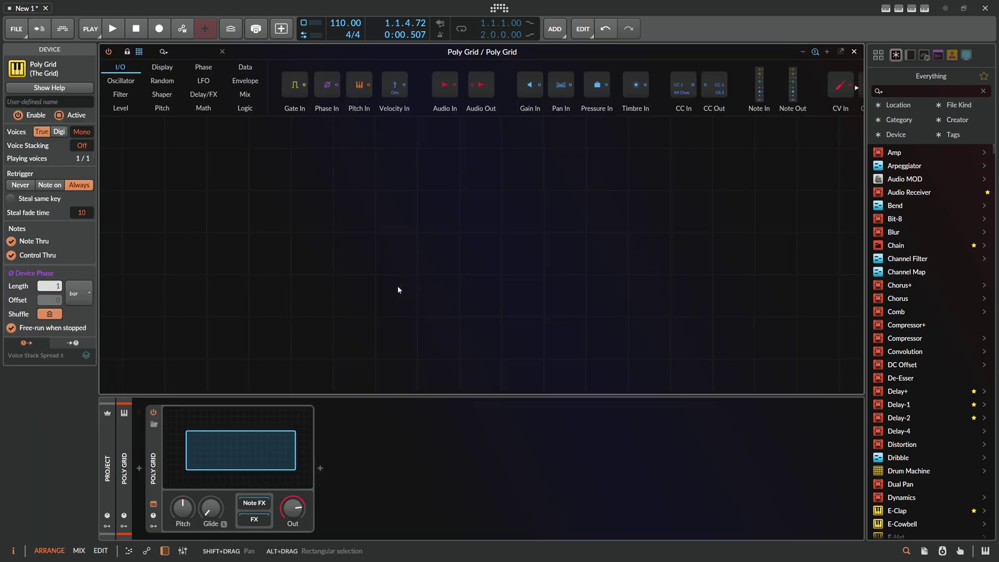
{"action": "left_click", "coordinate": [154, 454]}
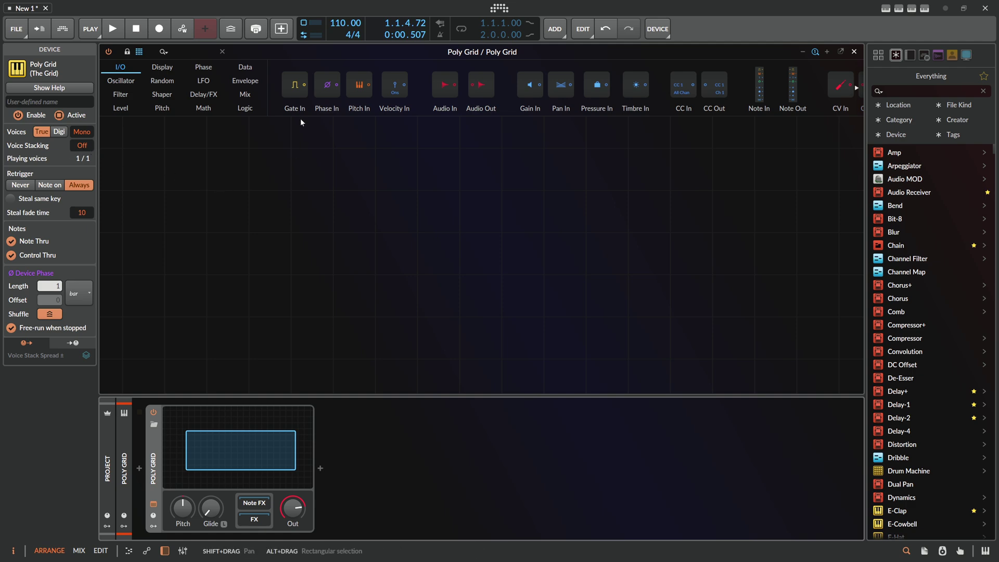
Step: Add a Sine oscillator to the empty grid and place an ADSR envelope directly after it
{"action": "left_click", "coordinate": [201, 52]}
{"action": "type", "text": "sine"}
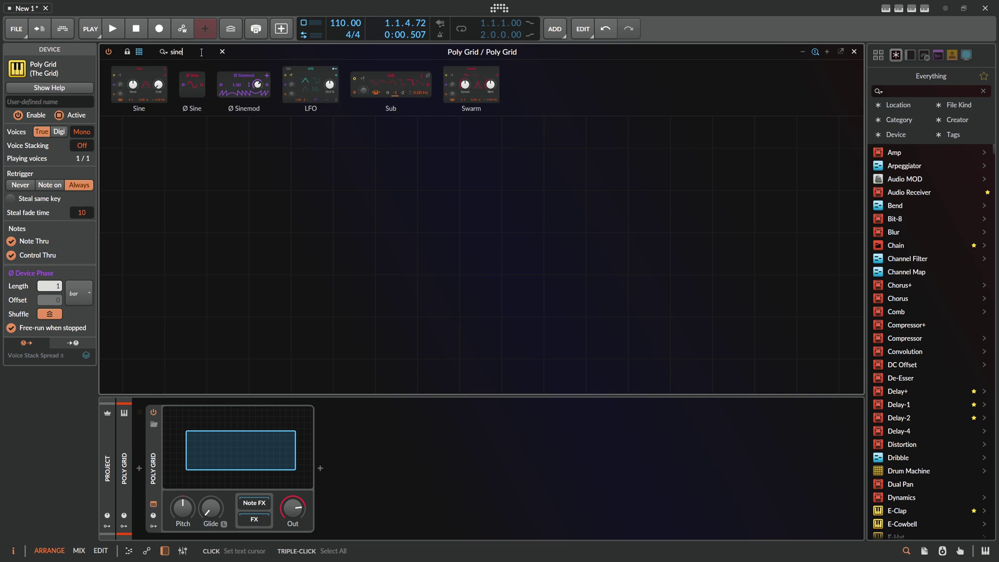
{"action": "key", "text": "Return"}
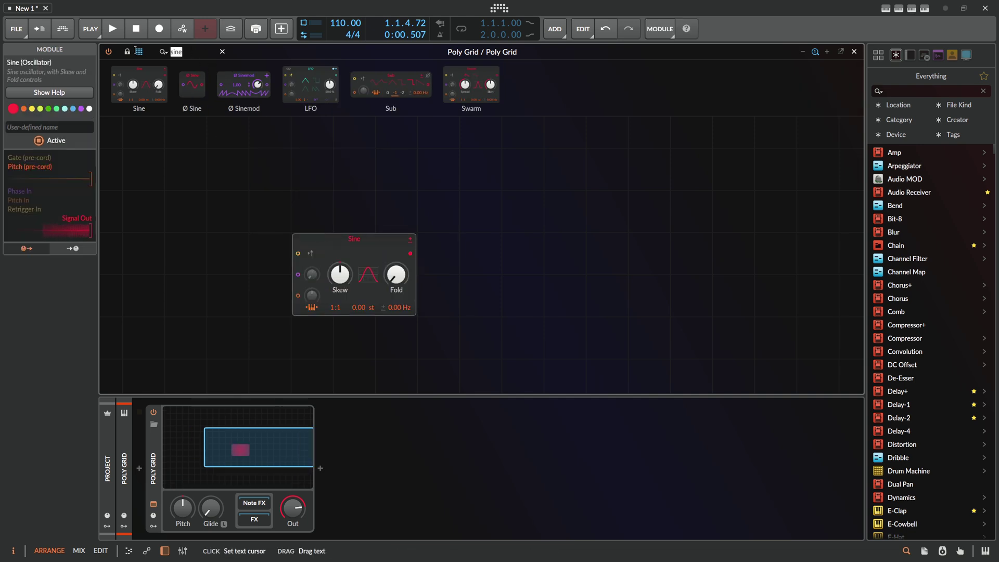
{"action": "type", "text": "ad"}
{"action": "key", "text": "Return"}
{"action": "left_click", "coordinate": [428, 240]}
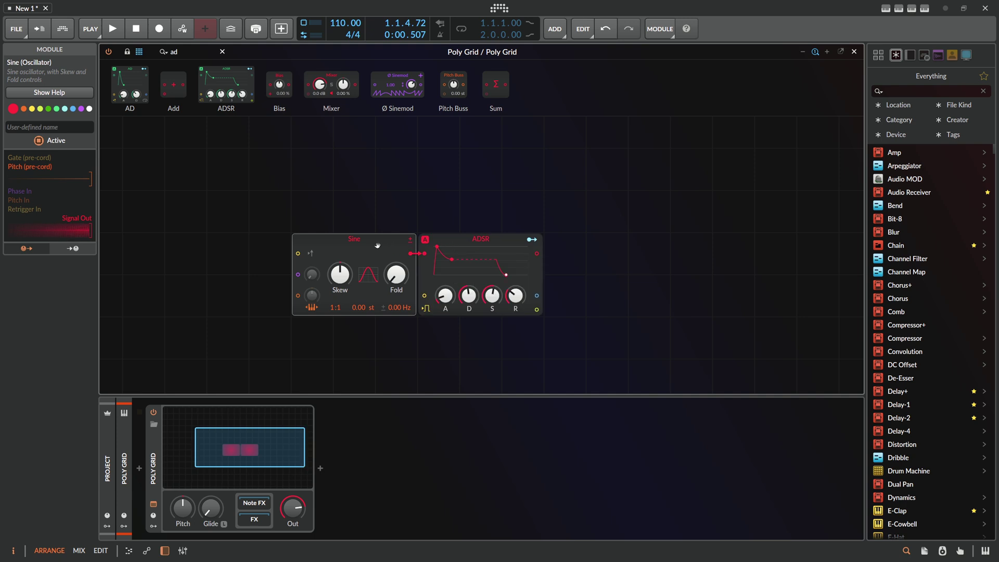
{"action": "left_click", "coordinate": [467, 246]}
Step: Place an Audio Out module directly after the ADSR so it receives the envelope's signal
{"action": "left_click", "coordinate": [197, 50]}
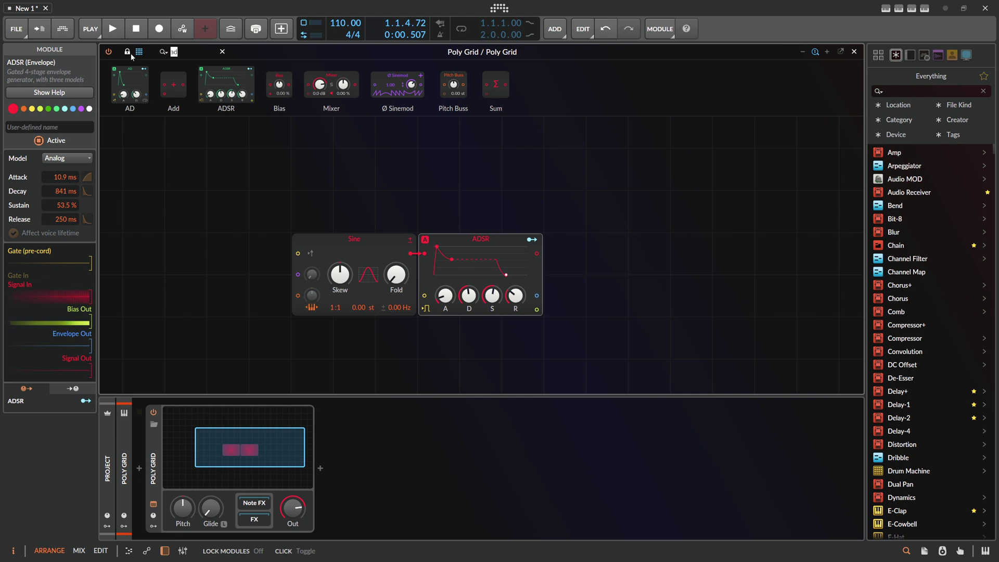
{"action": "type", "text": "out"}
{"action": "left_click_drag", "start_coordinate": [128, 84], "coordinate": [534, 257]}
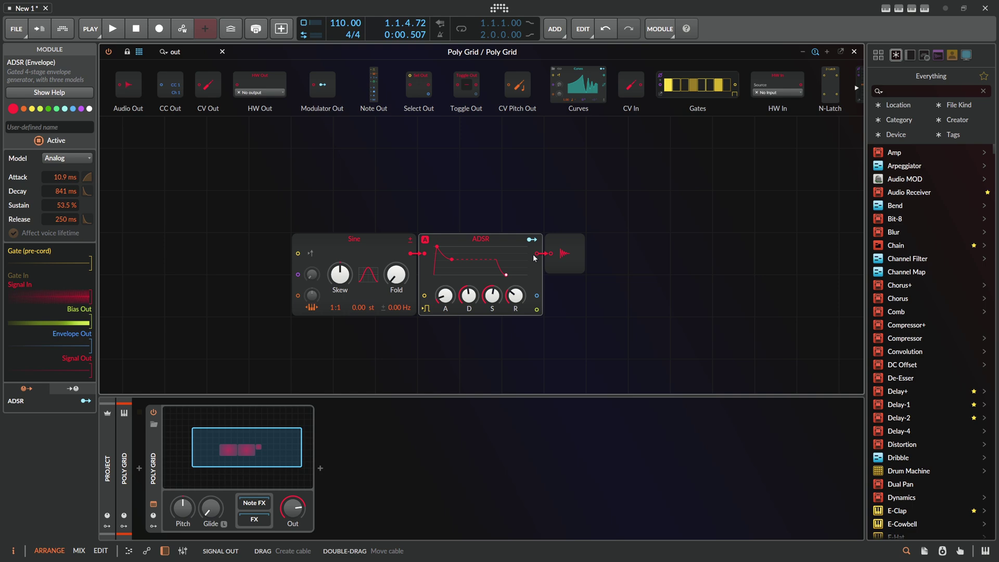
Step: Lengthen the ADSR's attack to 1.82 s and its release to 1.63 s
{"action": "left_click", "coordinate": [126, 458]}
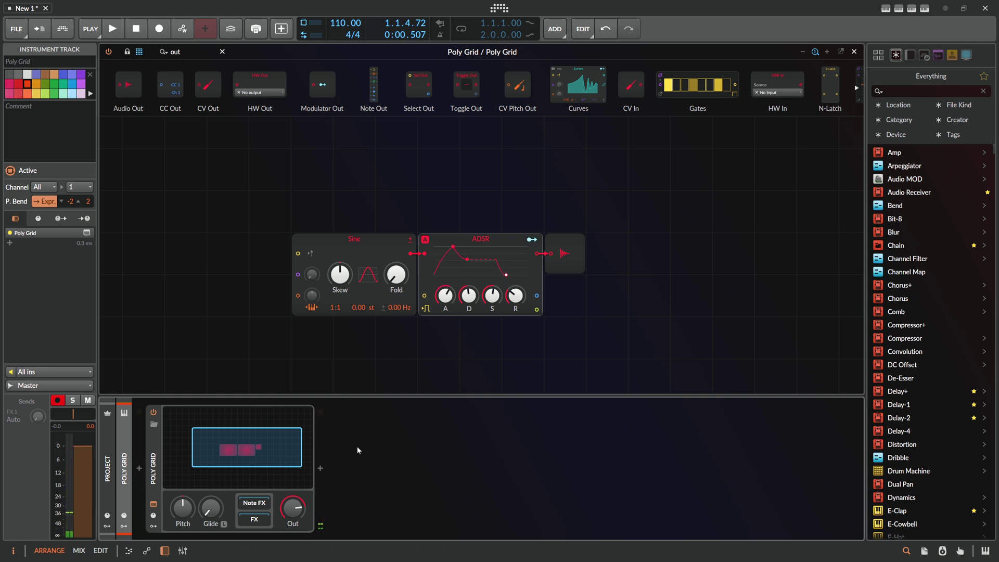
{"action": "left_click_drag", "start_coordinate": [515, 298], "coordinate": [516, 275]}
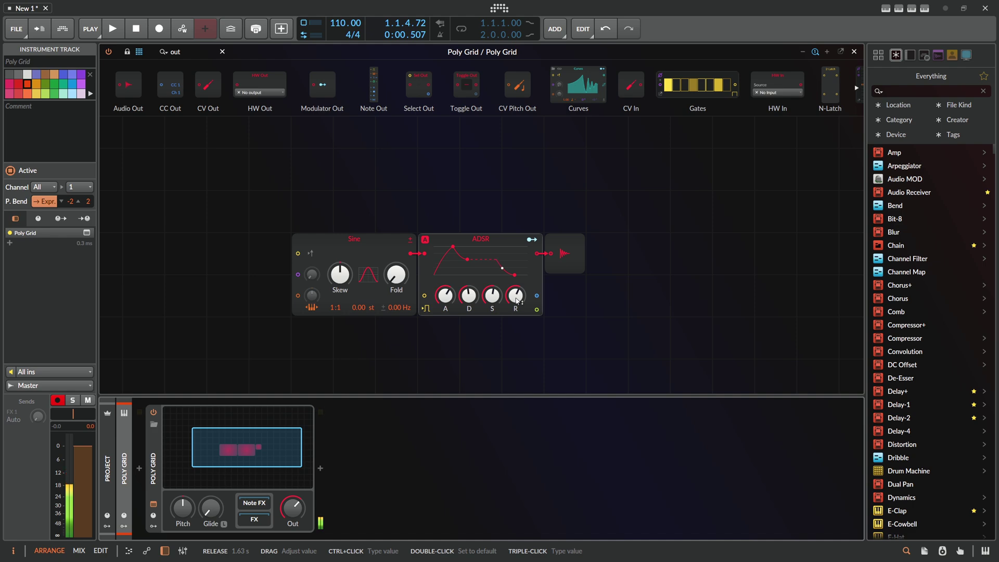
{"action": "left_click_drag", "start_coordinate": [511, 341], "coordinate": [520, 331]}
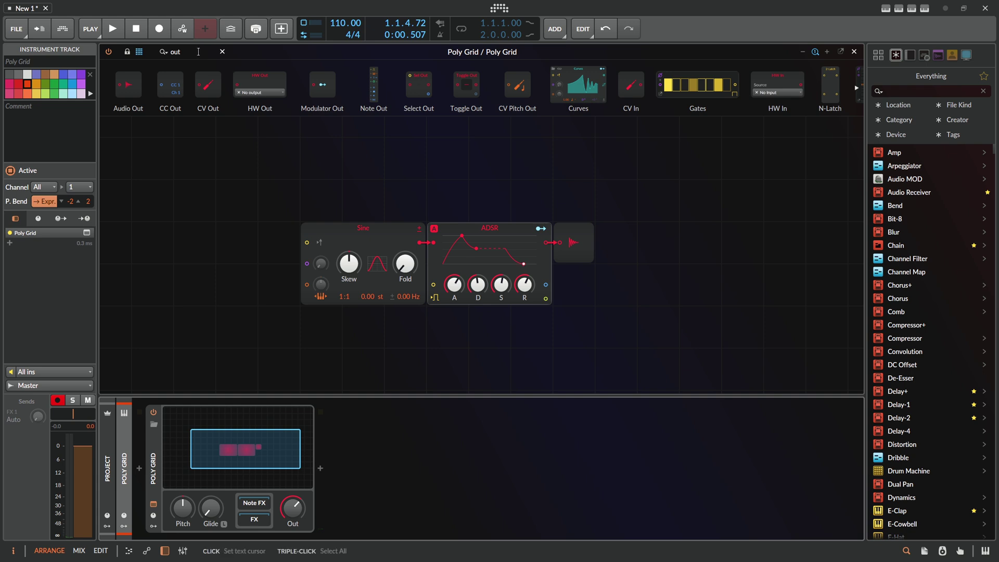
Step: Add a Long Delay fed by the ADSR output, route it back into the Sine's phase input, and raise the phase modulation amount
{"action": "left_click", "coordinate": [223, 52]}
{"action": "type", "text": "long"}
{"action": "left_click_drag", "start_coordinate": [130, 86], "coordinate": [636, 347]}
{"action": "left_click_drag", "start_coordinate": [546, 242], "coordinate": [602, 327]}
{"action": "left_click", "coordinate": [616, 327]}
{"action": "left_click_drag", "start_coordinate": [673, 328], "coordinate": [307, 264]}
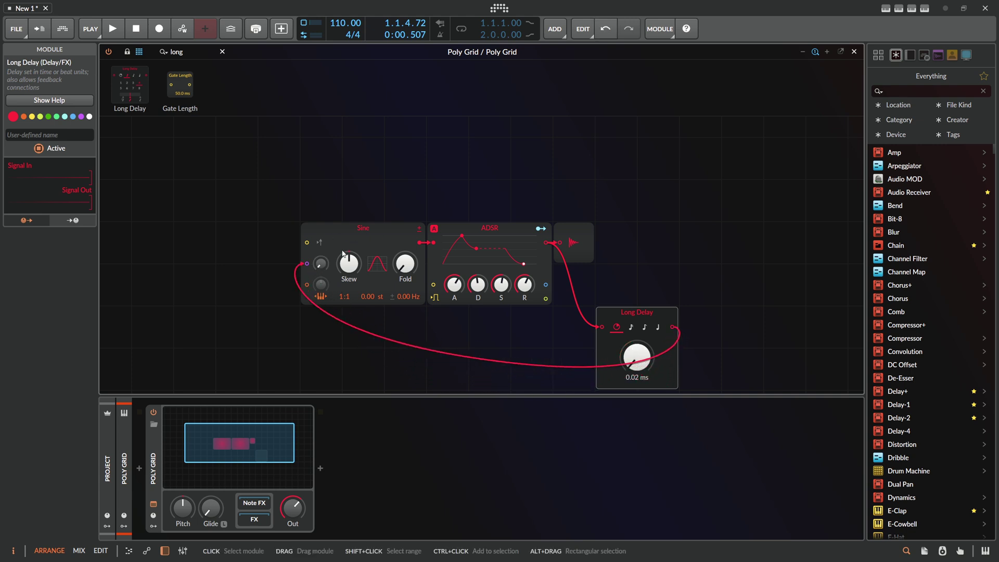
{"action": "mouse_move", "coordinate": [322, 264]}
{"action": "left_mouse_down"}
{"action": "mouse_move", "coordinate": [322, 245]}
{"action": "mouse_move", "coordinate": [323, 263]}
{"action": "left_mouse_up"}
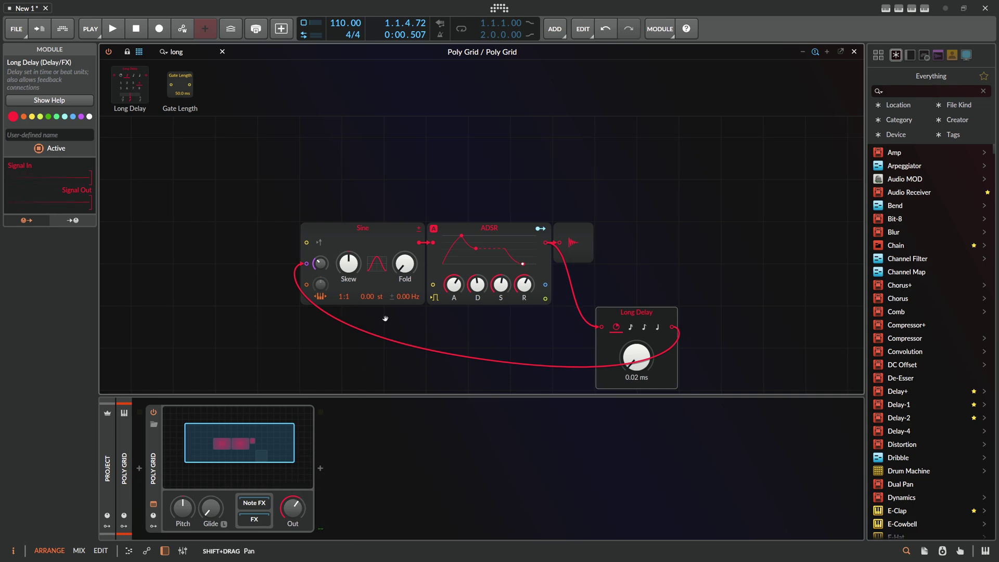
Step: Set the Poly Grid's voice stacking to 2 and the Sine's phase modulation amount to 0.00 %
{"action": "left_click_drag", "start_coordinate": [387, 320], "coordinate": [382, 284]}
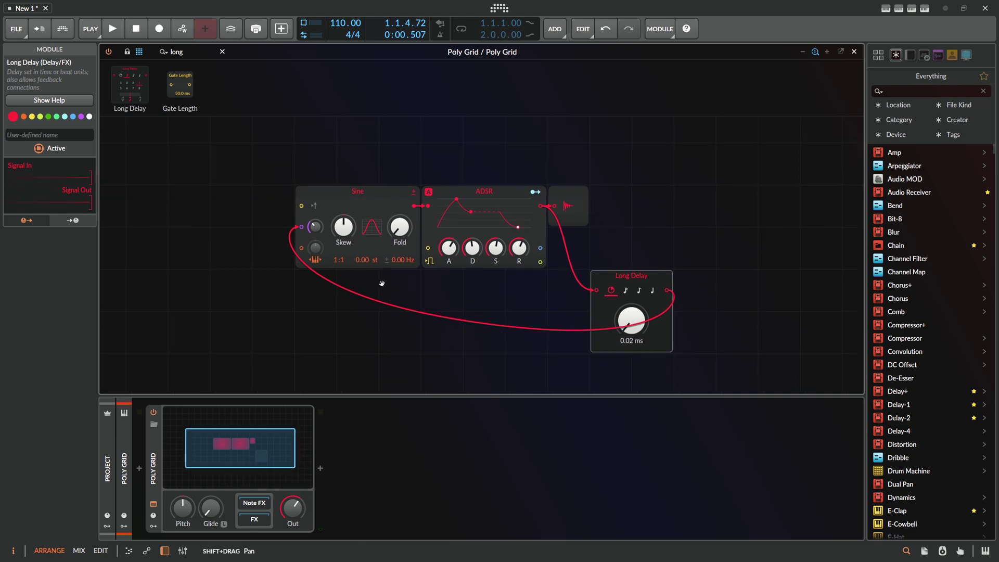
{"action": "left_click", "coordinate": [151, 422]}
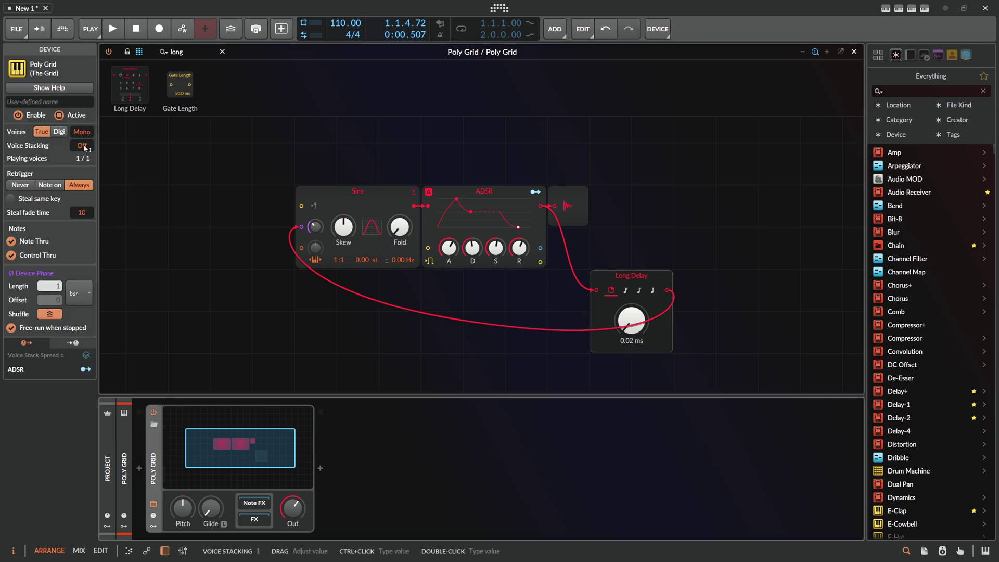
{"action": "left_click_drag", "start_coordinate": [81, 148], "coordinate": [81, 141]}
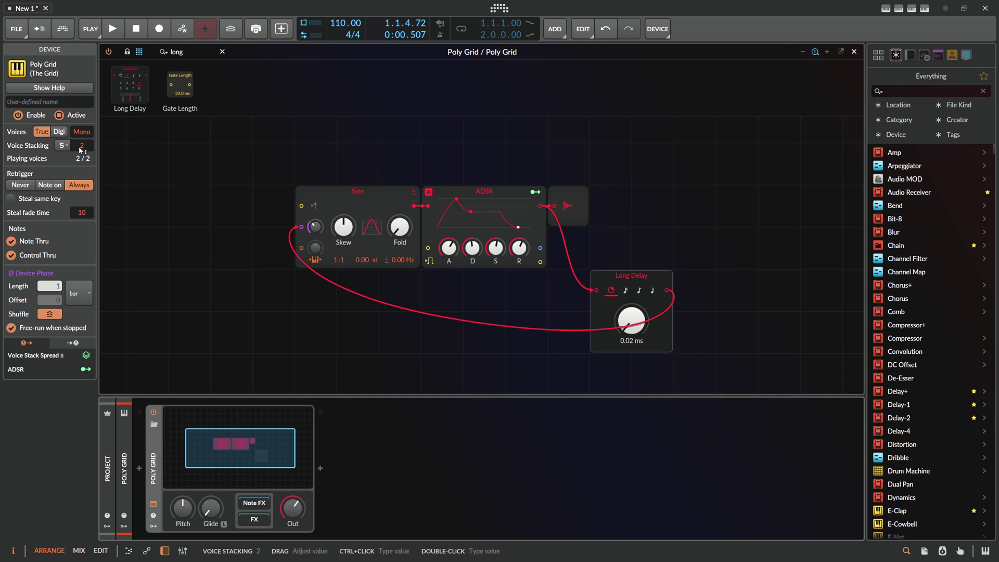
{"action": "left_click", "coordinate": [346, 192]}
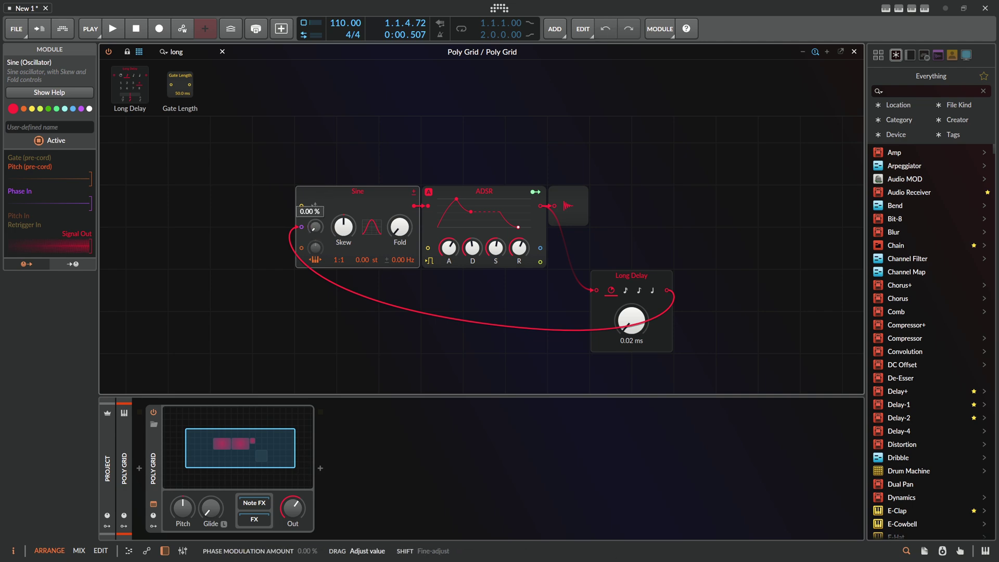
Step: Insert a Voice Stack Tog module between the ADSR and the Audio Out
{"action": "left_click", "coordinate": [466, 206]}
{"action": "left_click", "coordinate": [170, 54]}
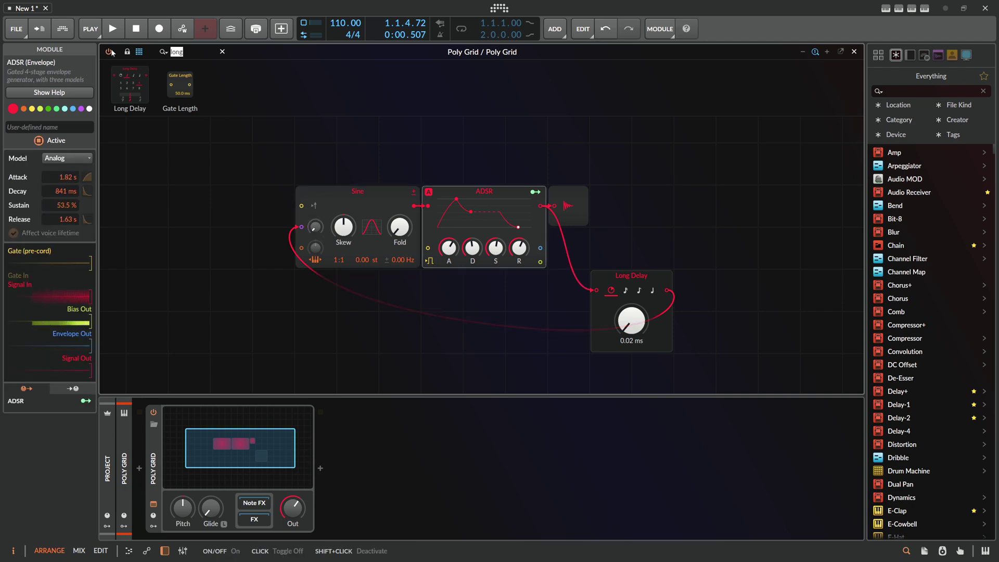
{"action": "type", "text": "tog"}
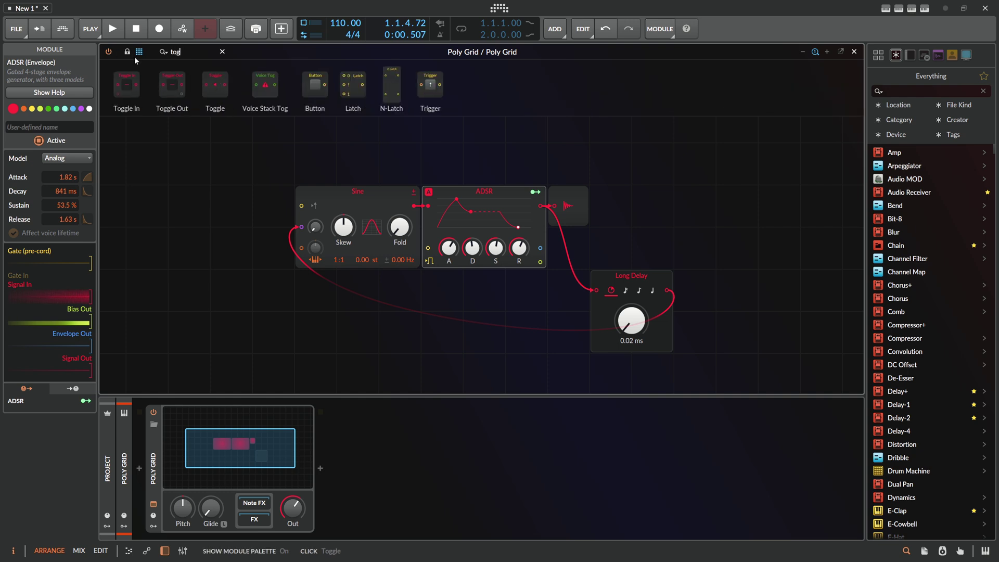
{"action": "left_click_drag", "start_coordinate": [261, 92], "coordinate": [572, 198]}
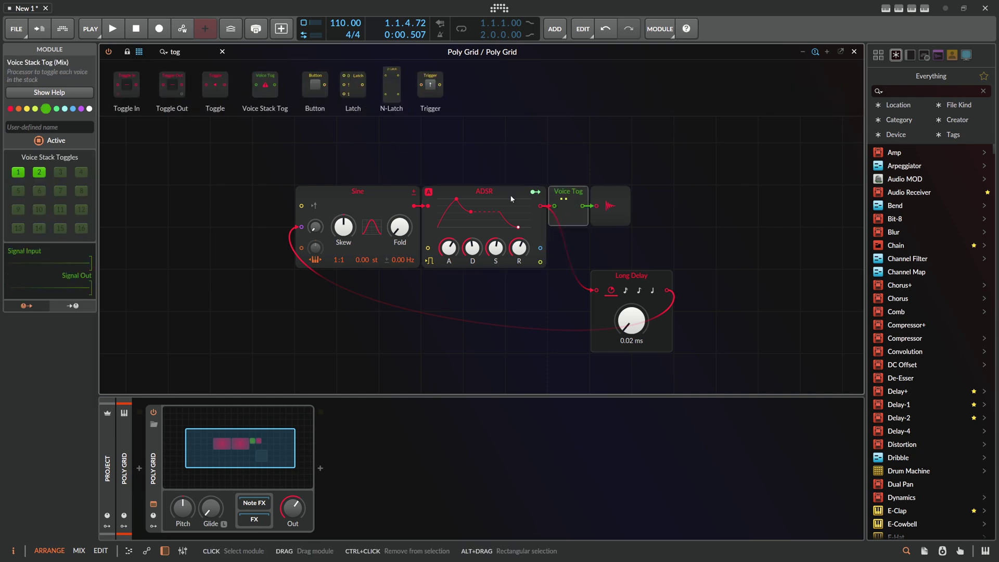
Step: Disable voices 2 to 16 in the Voice Stack Tog so that only voice 1 is enabled
{"action": "left_click", "coordinate": [63, 171]}
{"action": "left_click", "coordinate": [81, 172]}
{"action": "left_click", "coordinate": [81, 191]}
{"action": "left_click", "coordinate": [63, 191]}
{"action": "left_click", "coordinate": [42, 191]}
{"action": "left_click", "coordinate": [20, 192]}
{"action": "left_click", "coordinate": [19, 209]}
{"action": "left_click", "coordinate": [40, 210]}
{"action": "mouse_move", "coordinate": [79, 213]}
{"action": "left_mouse_down"}
{"action": "mouse_move", "coordinate": [60, 229]}
{"action": "mouse_move", "coordinate": [20, 228]}
{"action": "mouse_move", "coordinate": [39, 171]}
{"action": "left_mouse_up"}
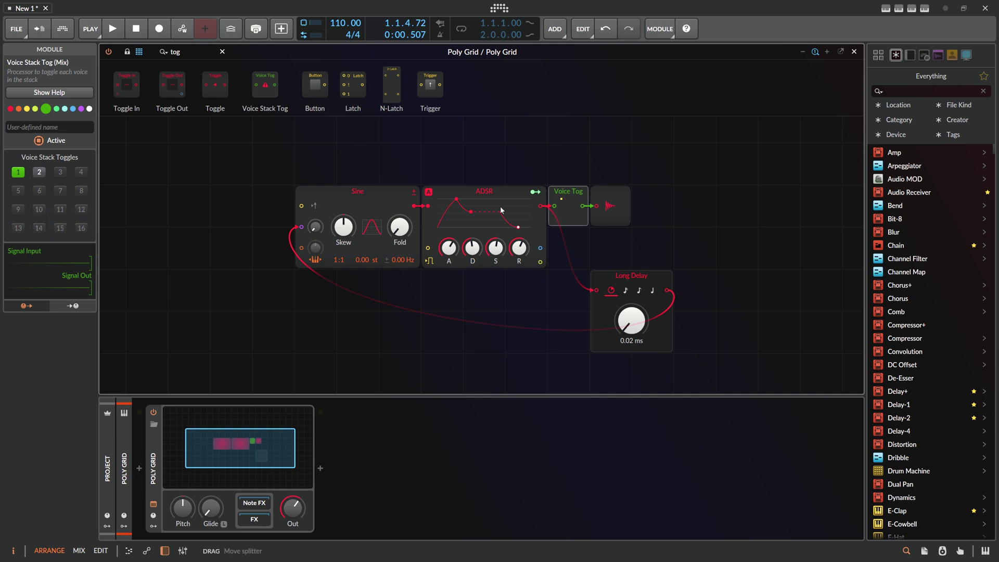
Step: Move the Voice Tog and Audio Out two cells away from the ADSR and add a Voice Tog copy below with only voice 2 enabled
{"action": "left_click_drag", "start_coordinate": [662, 204], "coordinate": [567, 196]}
{"action": "left_click_drag", "start_coordinate": [558, 197], "coordinate": [642, 198]}
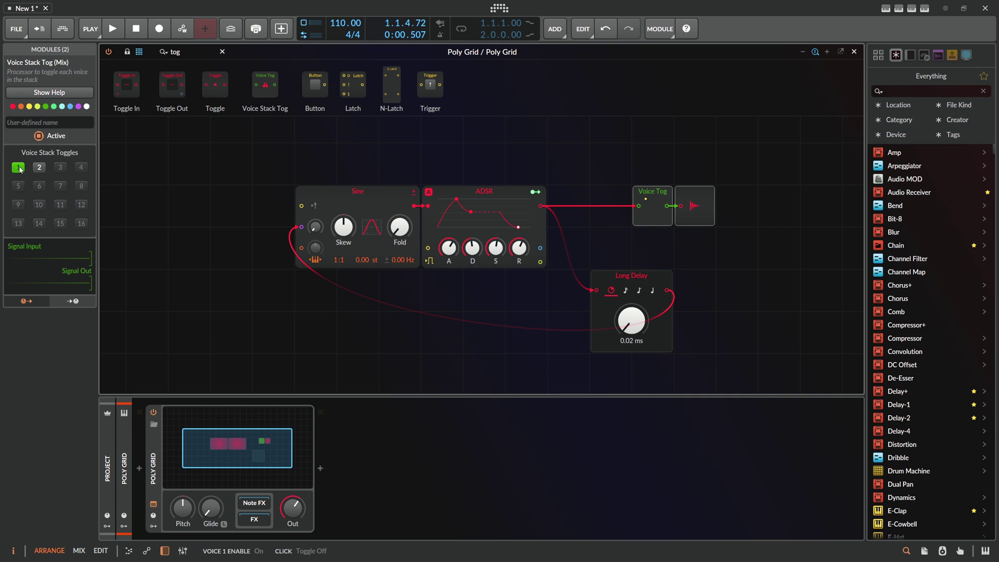
{"action": "left_click", "coordinate": [675, 248]}
{"action": "left_click", "coordinate": [651, 205]}
{"action": "left_click_drag", "start_coordinate": [651, 205], "coordinate": [563, 242], "text": "ctrl"}
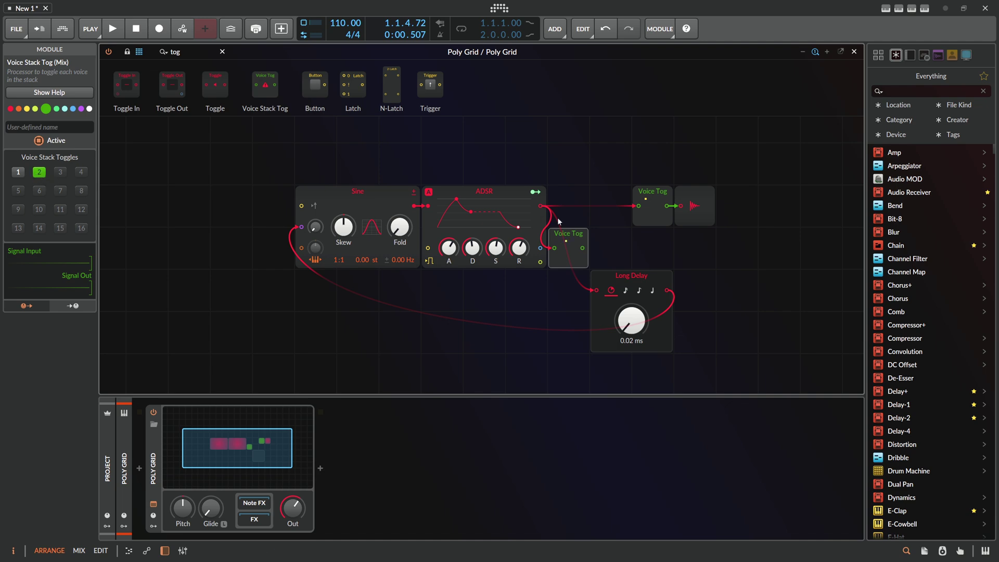
Step: Shift the voice 2 toggle and the Long Delay one cell over, and connect the toggle's output to the delay's input
{"action": "left_click_drag", "start_coordinate": [553, 241], "coordinate": [595, 240]}
{"action": "left_click_drag", "start_coordinate": [643, 275], "coordinate": [685, 274]}
{"action": "left_click_drag", "start_coordinate": [625, 249], "coordinate": [638, 290]}
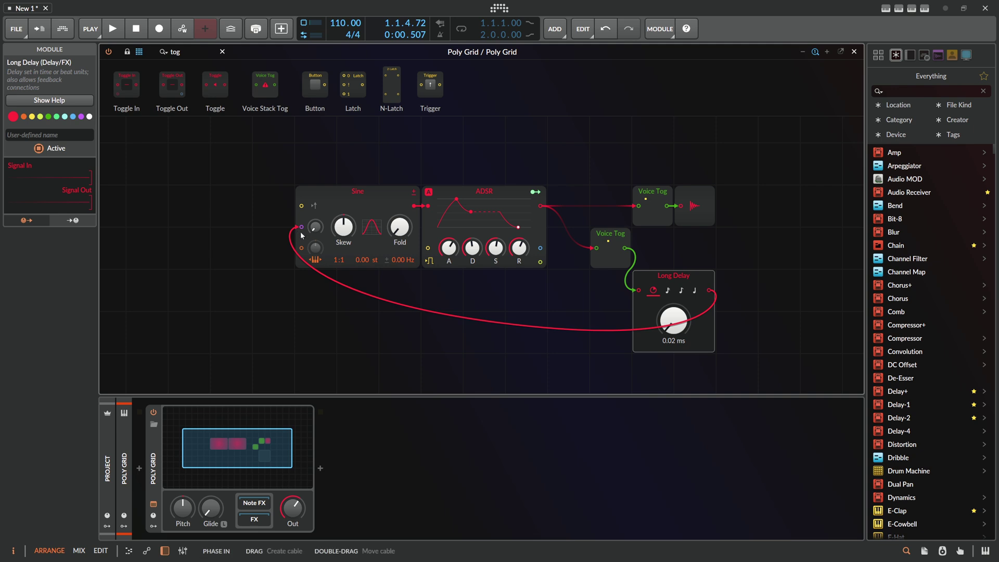
{"action": "left_click", "coordinate": [593, 249]}
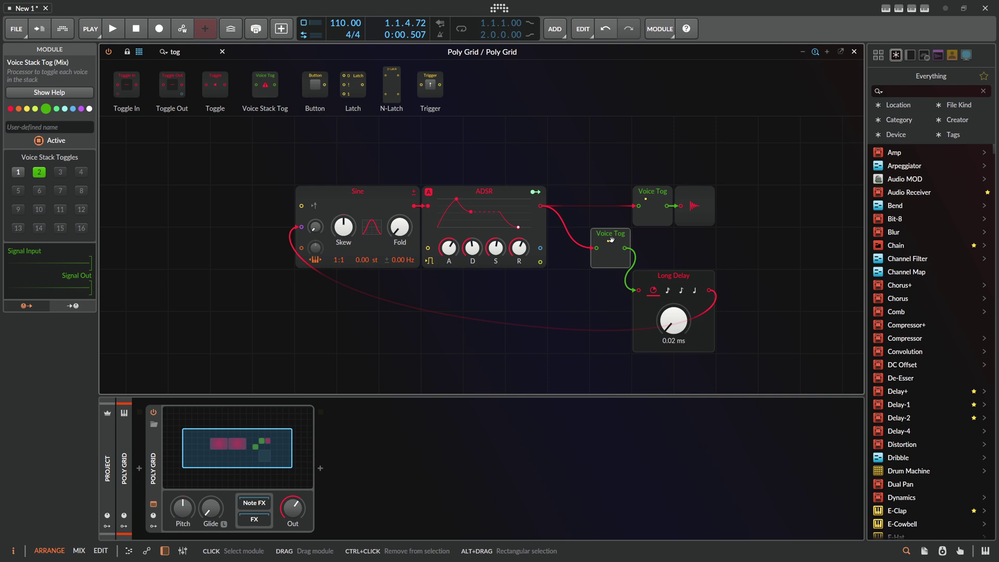
Step: Add a Poly → Mono module beside the voice 2 toggle, above the Long Delay
{"action": "left_click_drag", "start_coordinate": [183, 52], "coordinate": [137, 53]}
{"action": "key", "text": "BackSpace"}
{"action": "type", "text": "poly"}
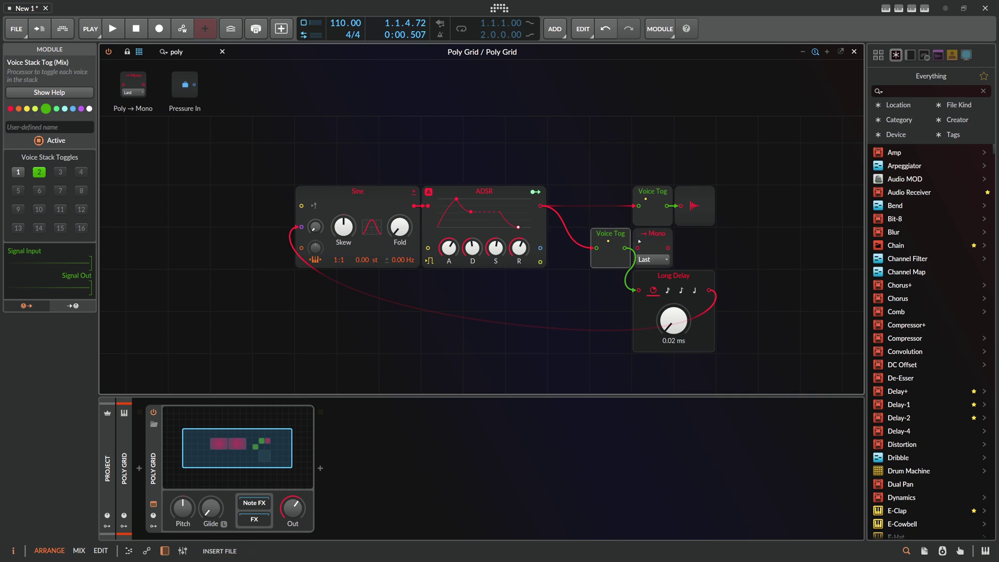
{"action": "key", "text": "Return"}
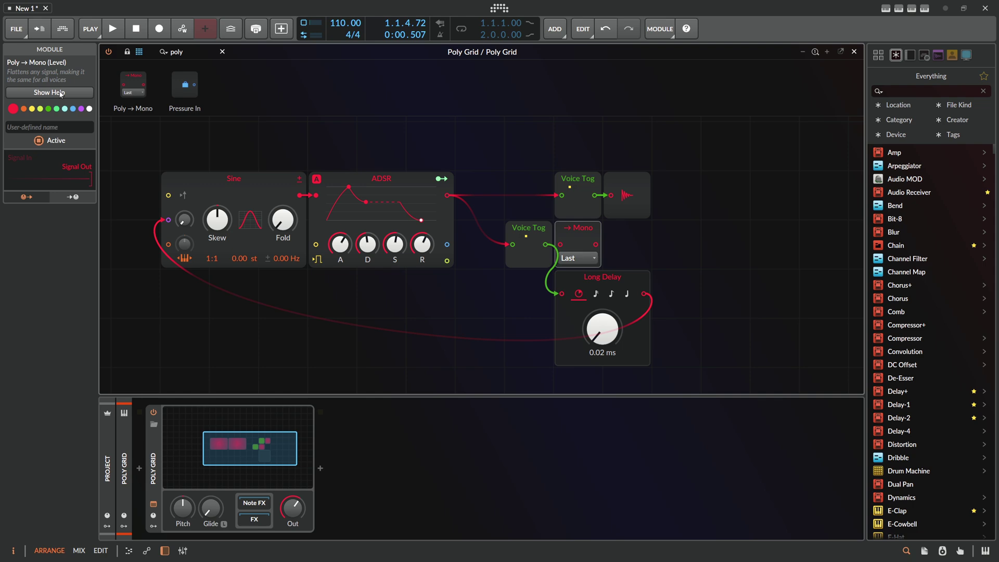
Step: Feed the voice 2 toggle into the Poly → Mono module and set its mode to Sum
{"action": "left_click", "coordinate": [529, 239]}
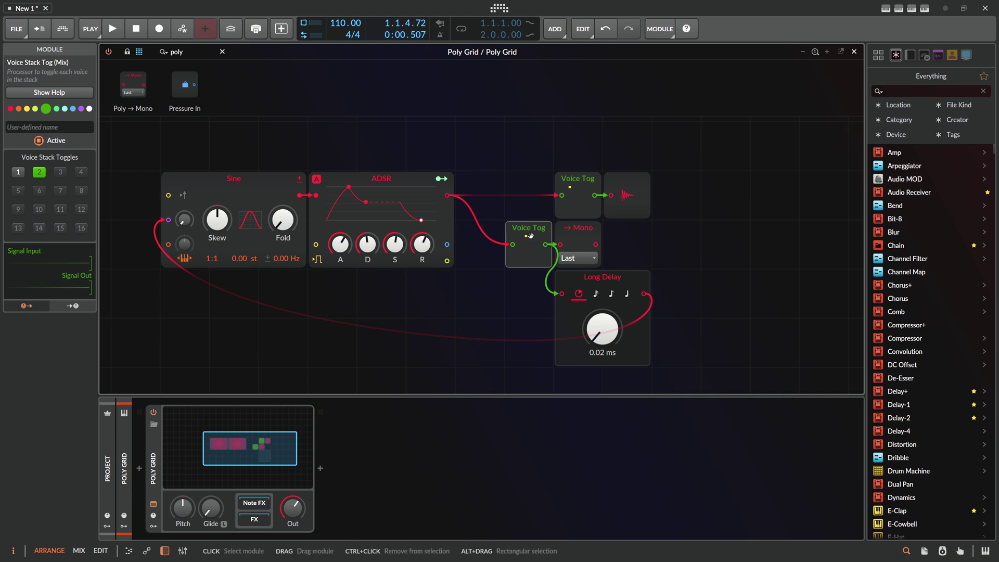
{"action": "left_click", "coordinate": [575, 249]}
{"action": "left_click", "coordinate": [572, 258]}
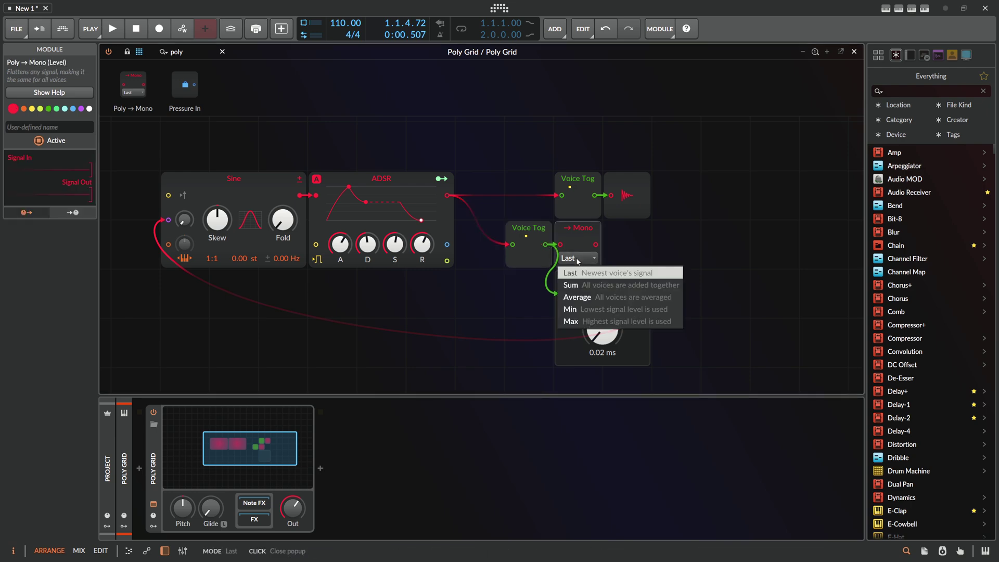
{"action": "left_click", "coordinate": [583, 285]}
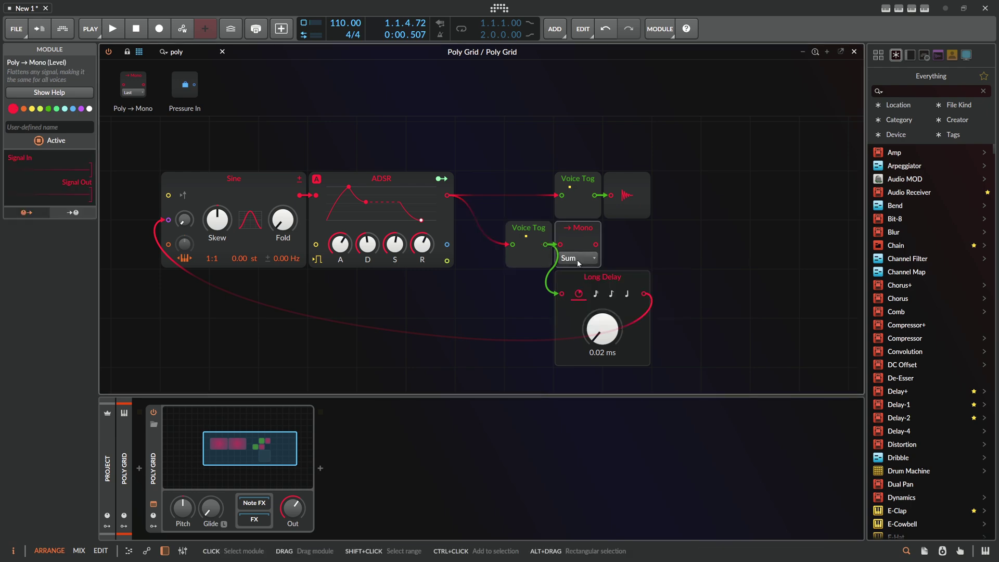
Step: Connect the Poly → Mono output to the Long Delay's input and place the delay directly beside it
{"action": "left_click", "coordinate": [528, 250]}
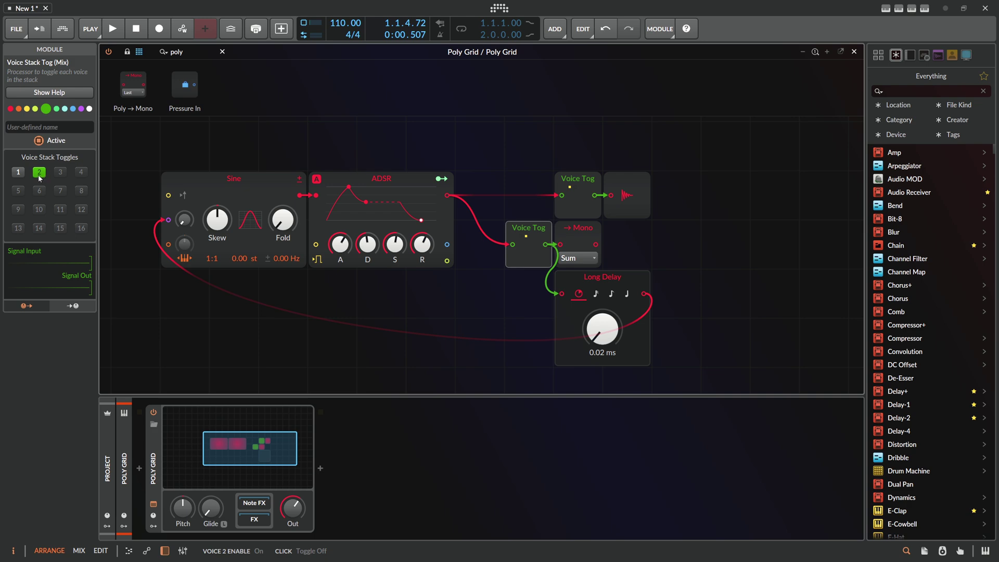
{"action": "left_click", "coordinate": [581, 237]}
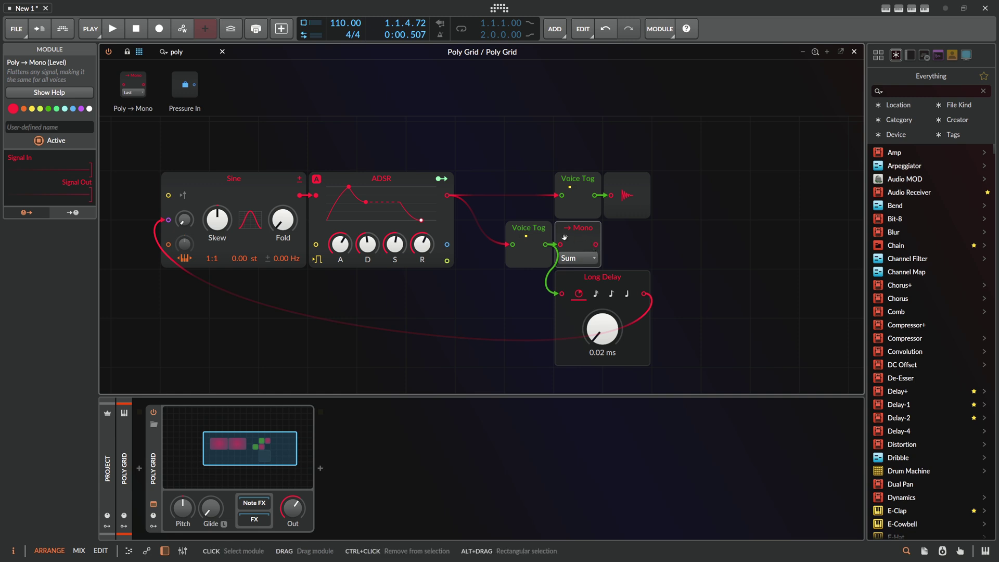
{"action": "left_click", "coordinate": [533, 237]}
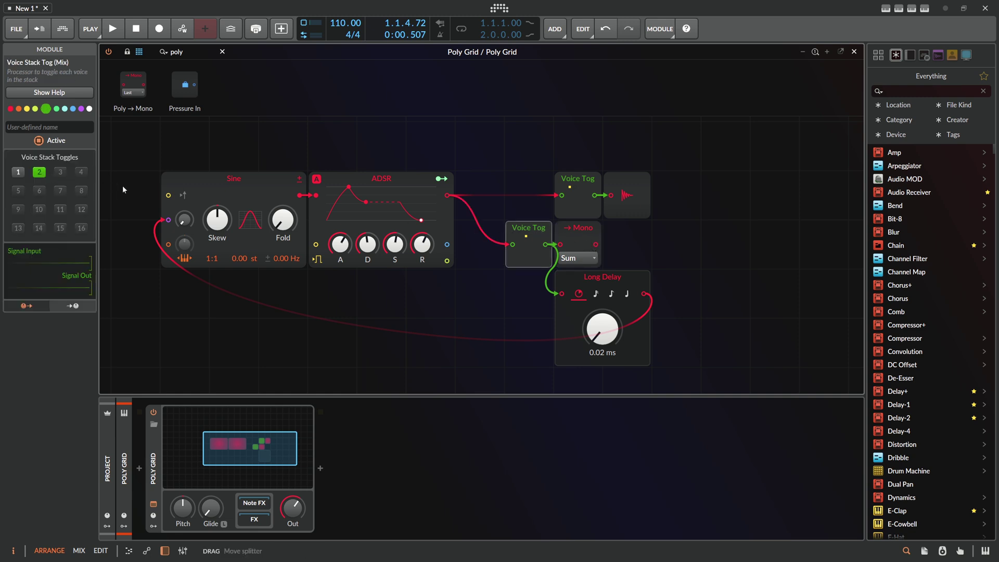
{"action": "left_click_drag", "start_coordinate": [596, 244], "coordinate": [564, 289]}
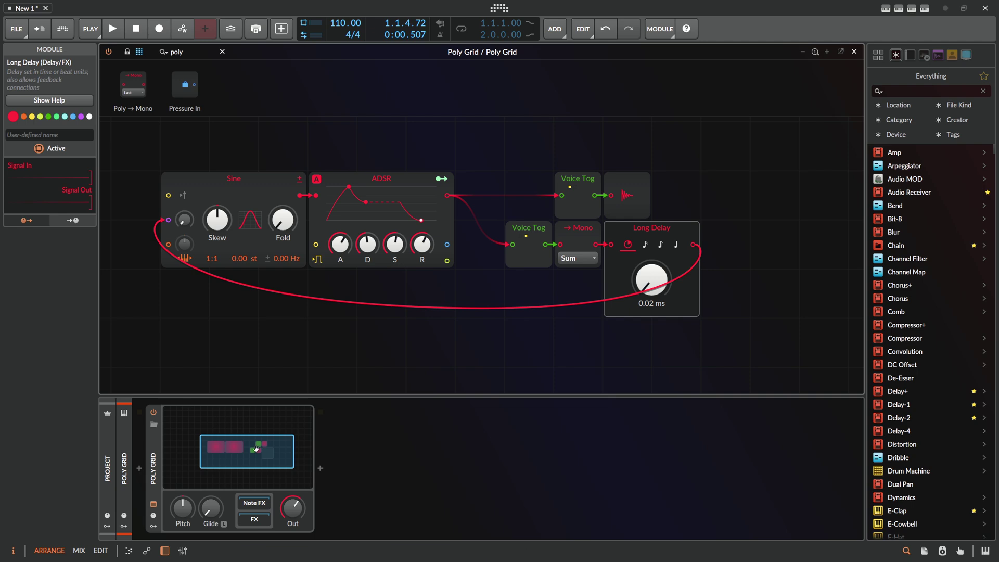
Step: Add a Voice Control modulator to the Poly Grid device
{"action": "left_click", "coordinate": [174, 426]}
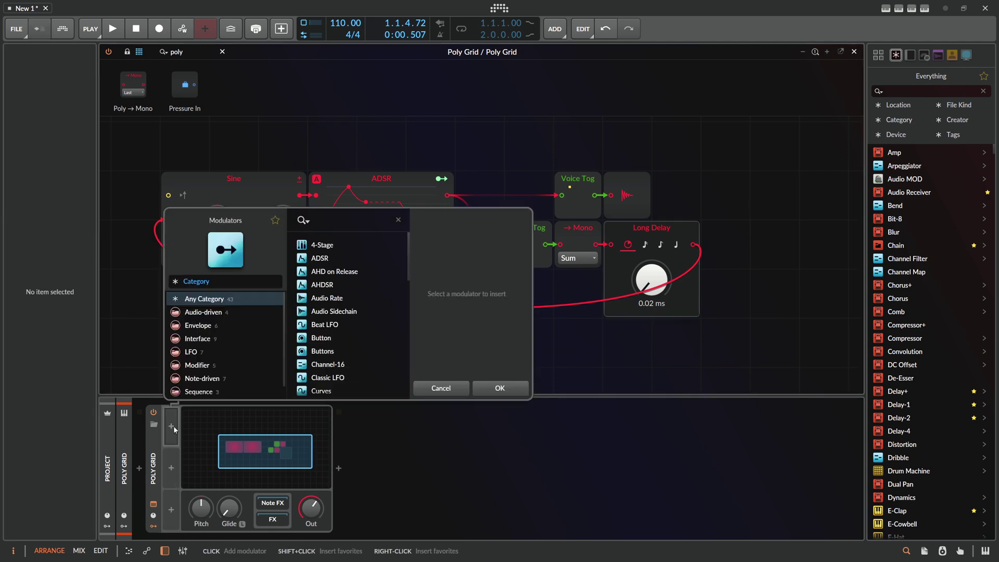
{"action": "type", "text": "stack"}
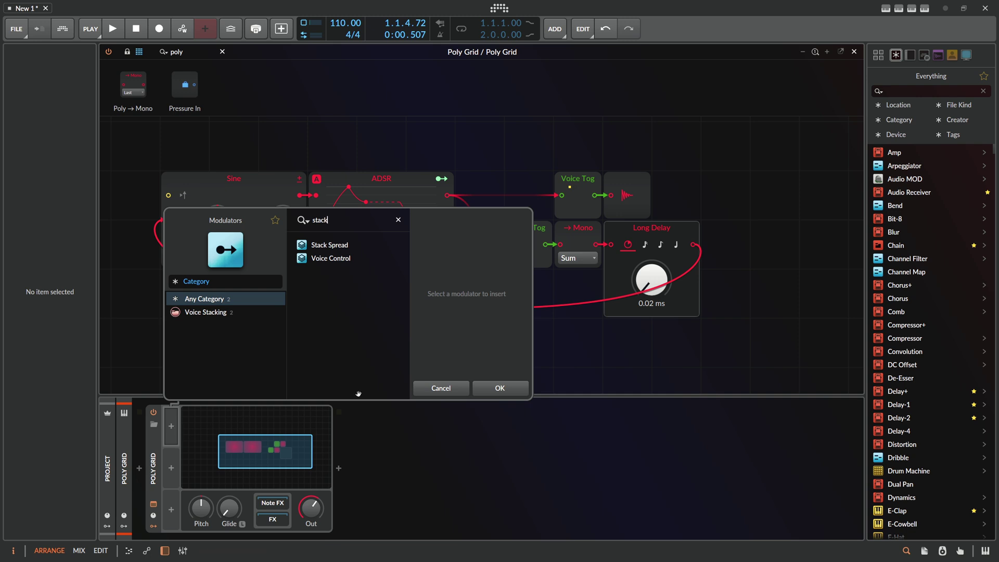
{"action": "double_click", "coordinate": [335, 259]}
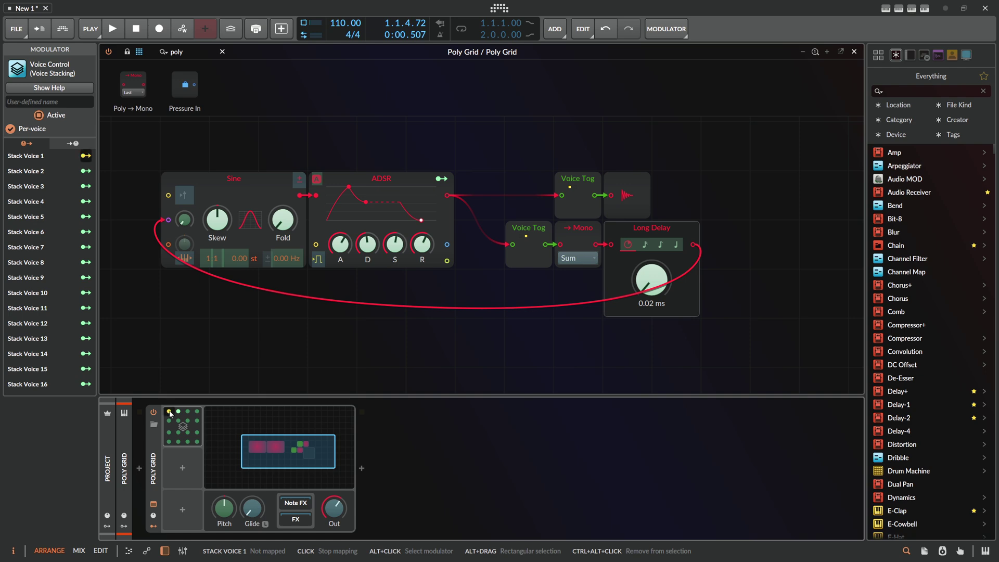
Step: Map Stack Voice 1 of the Voice Control modulator to the Sine's phase modulation amount at 0.960
{"action": "left_click", "coordinate": [184, 226]}
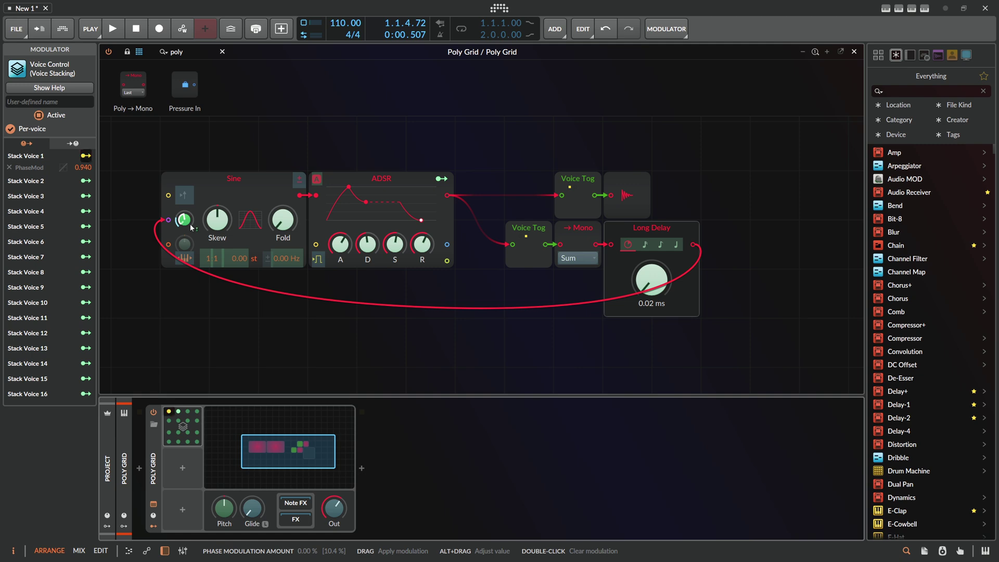
{"action": "mouse_move", "coordinate": [187, 225]}
{"action": "left_mouse_down"}
{"action": "mouse_move", "coordinate": [188, 234]}
{"action": "mouse_move", "coordinate": [188, 219]}
{"action": "left_mouse_up"}
{"action": "left_click", "coordinate": [170, 412]}
Step: Map Stack Voice 2 to the Sine's Skew at 0.447, ratio numerator at 0.700 and Fold at 10.72
{"action": "left_click", "coordinate": [180, 412]}
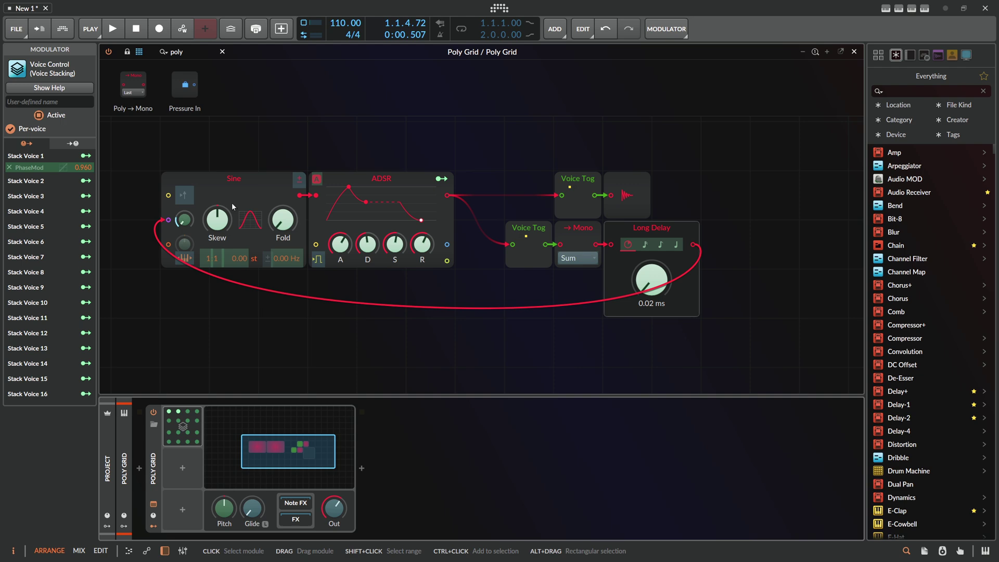
{"action": "left_click_drag", "start_coordinate": [225, 231], "coordinate": [225, 193]}
{"action": "left_click_drag", "start_coordinate": [209, 258], "coordinate": [209, 221]}
{"action": "left_click_drag", "start_coordinate": [282, 228], "coordinate": [281, 216]}
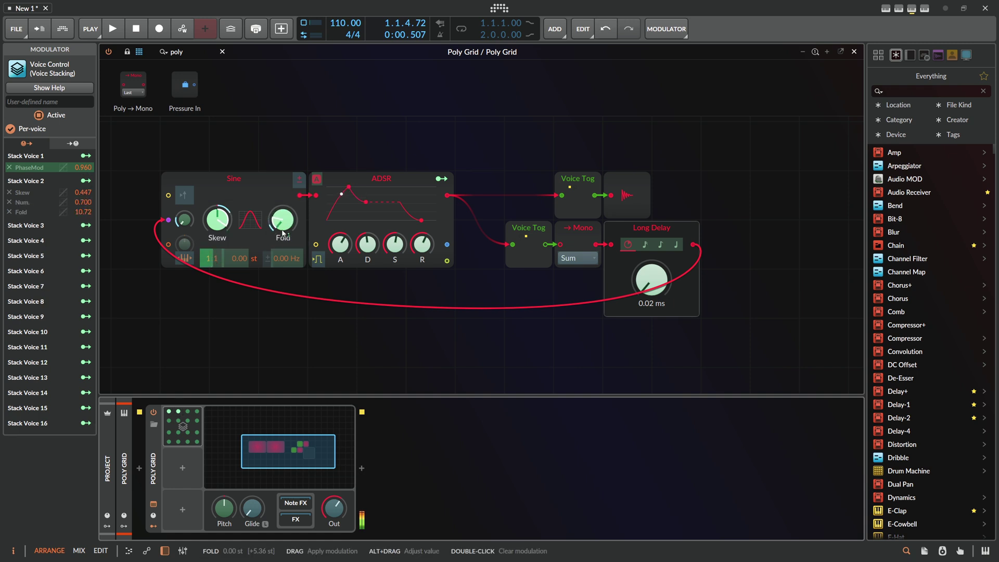
{"action": "left_click", "coordinate": [177, 414]}
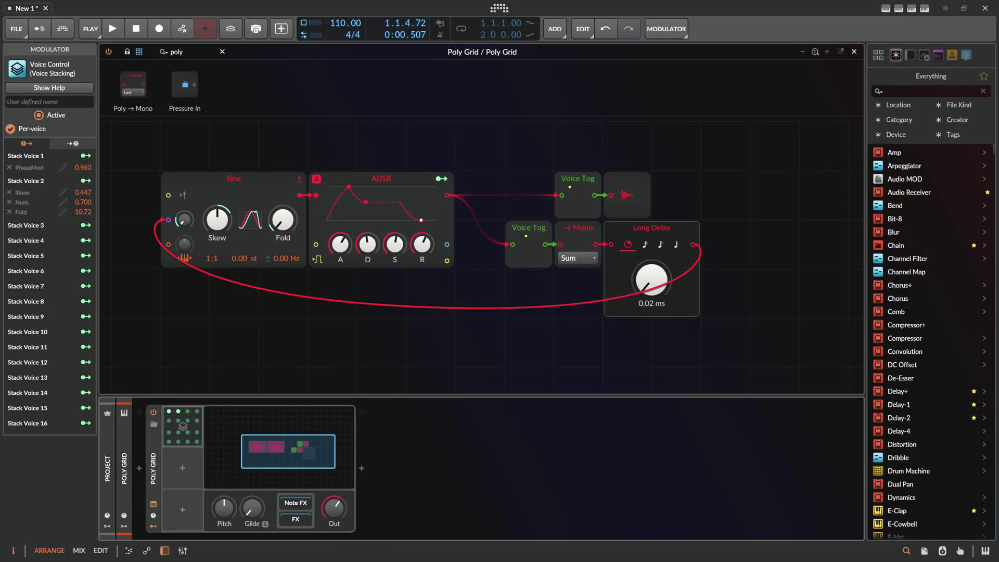
Step: Switch to tldraw in the browser, paste the copied image of the patch and duplicate it beside the original
{"action": "key", "text": "alt+Tab"}
{"action": "key", "text": "ctrl+v"}
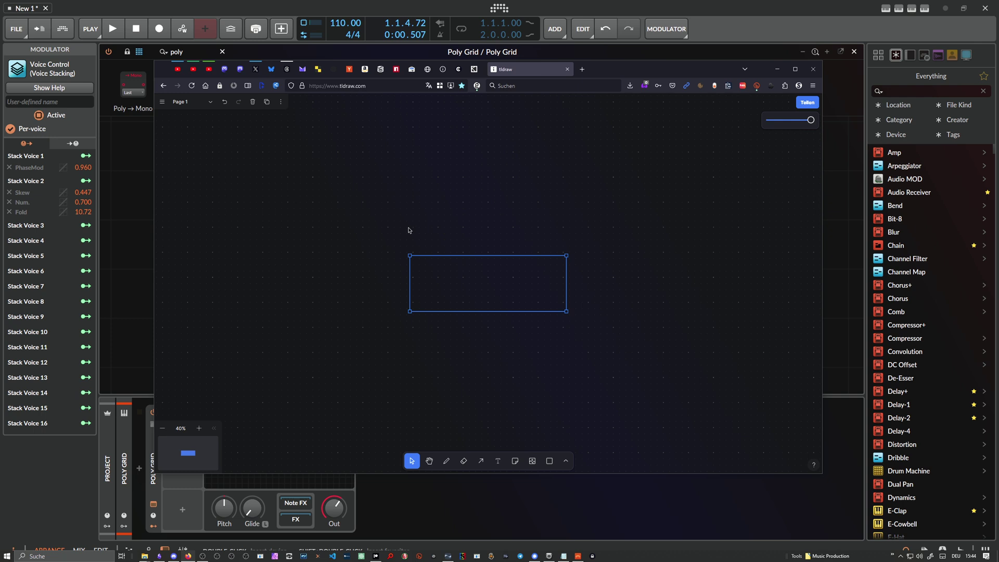
{"action": "scroll", "coordinate": [333, 261], "scroll_direction": "up", "scroll_amount": 5}
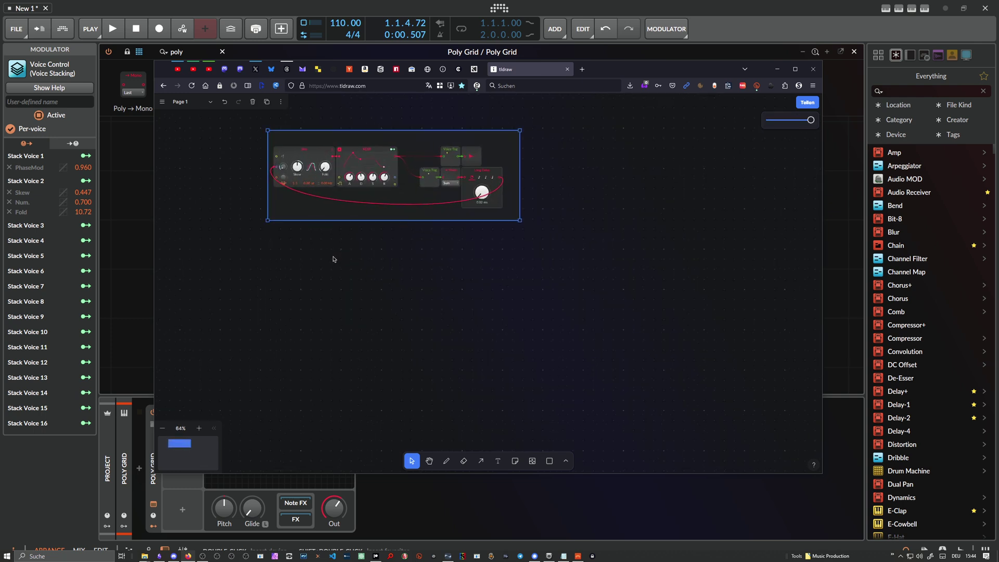
{"action": "key", "text": "ctrl+d"}
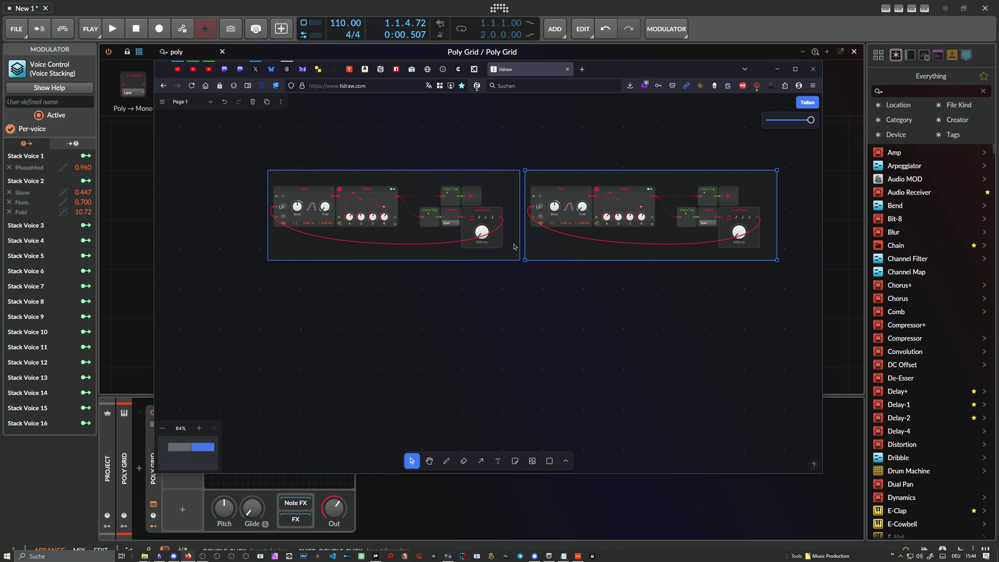
{"action": "left_click", "coordinate": [526, 285]}
{"action": "left_click", "coordinate": [580, 209]}
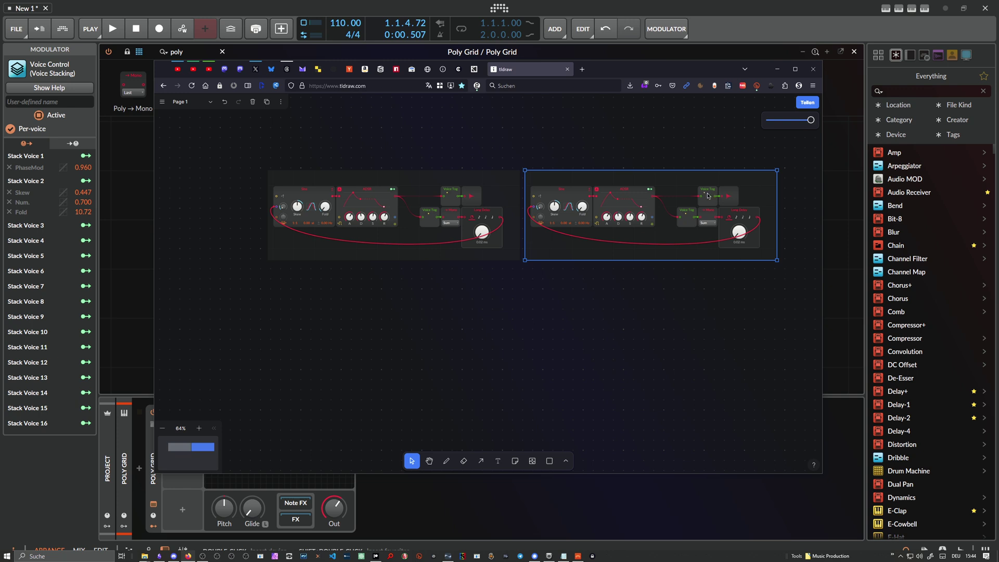
Step: Check the upper Voice Stack Tog's voice toggles in Bitwig Studio and return to the tldraw canvas
{"action": "left_click", "coordinate": [543, 5]}
{"action": "left_click", "coordinate": [578, 181]}
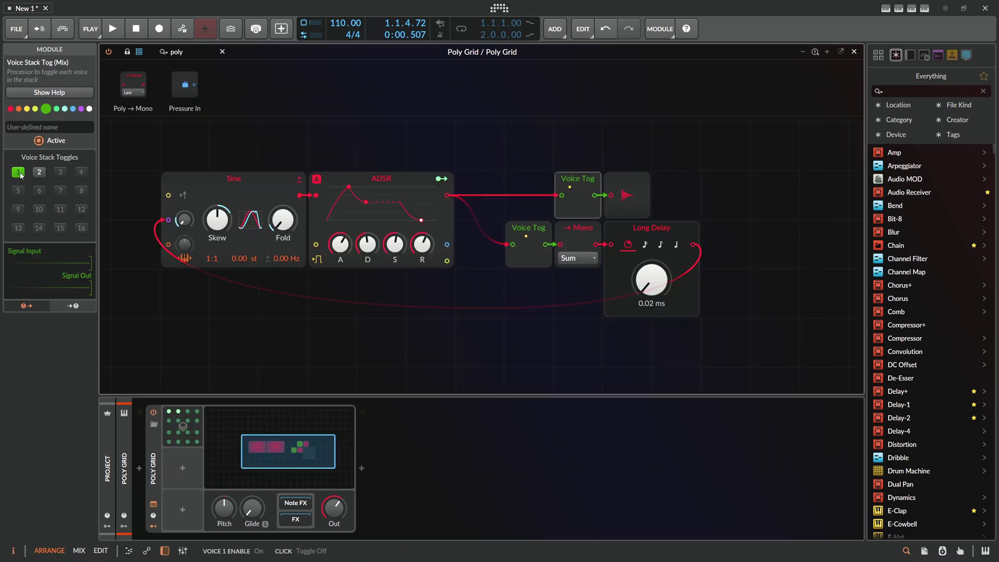
{"action": "key", "text": "alt+Tab"}
{"action": "key", "text": "ctrl+v"}
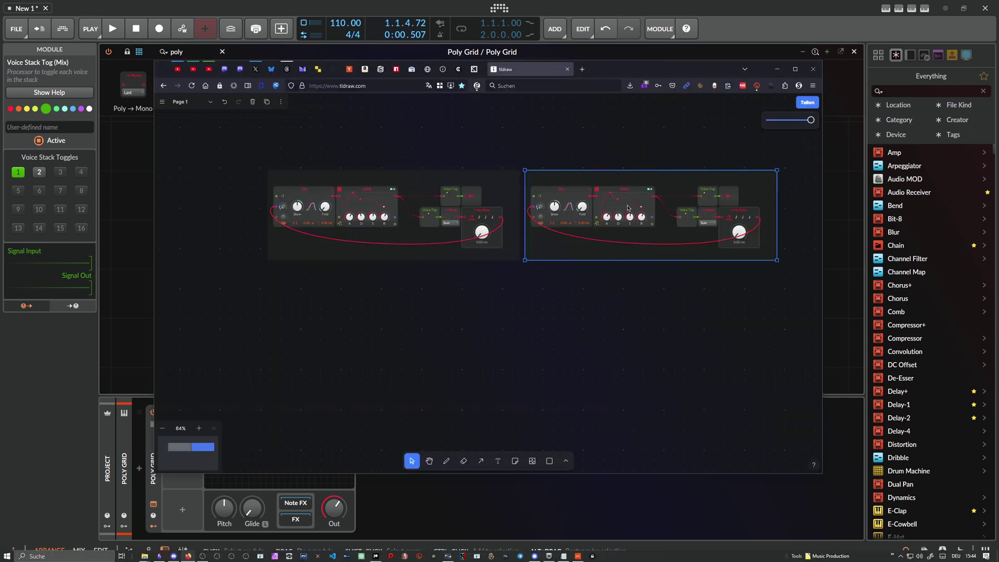
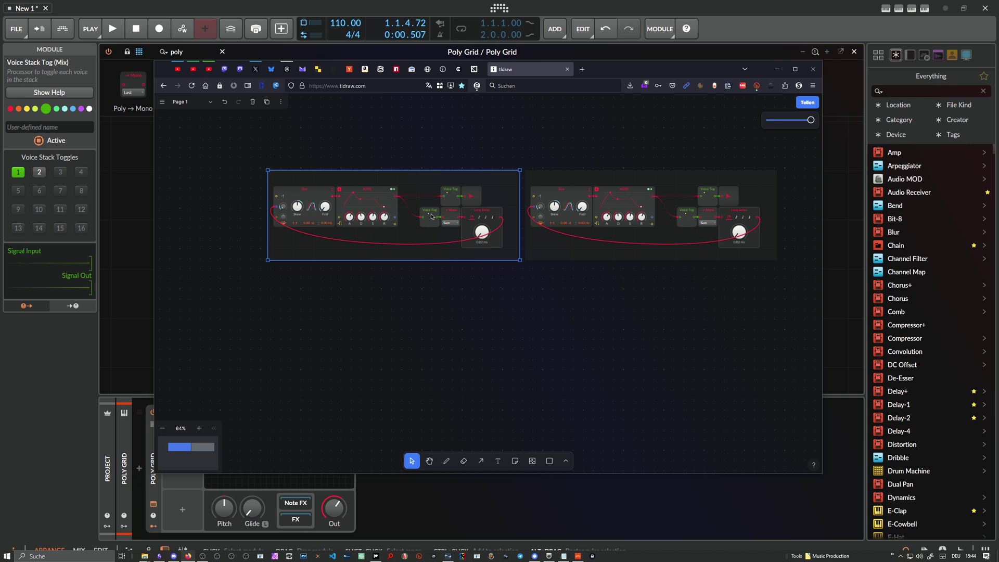
Step: Compare the original and duplicated patch images as the signal paths of the two stacked voices, and switch back to Bitwig Studio
{"action": "left_click", "coordinate": [703, 222]}
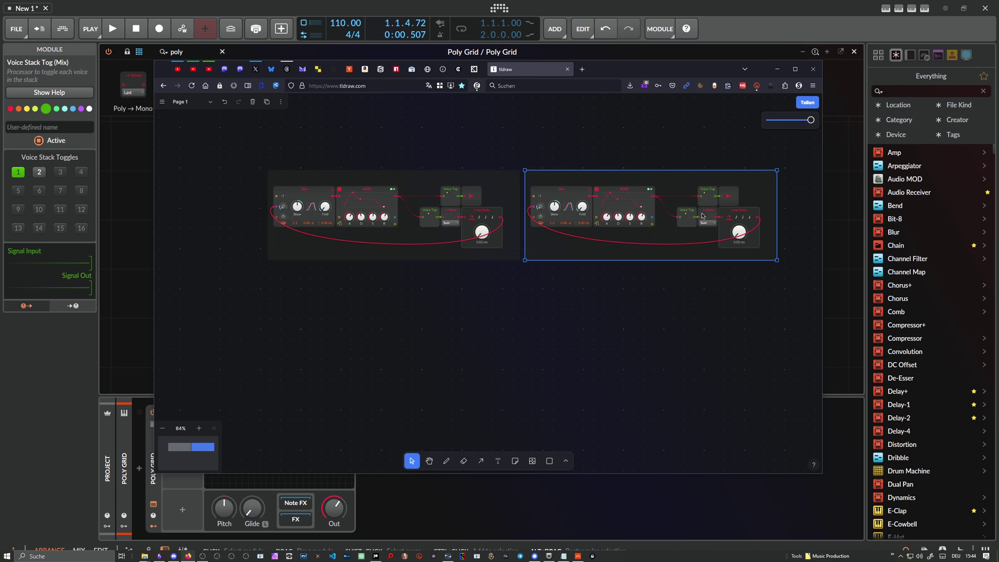
{"action": "left_click", "coordinate": [484, 199]}
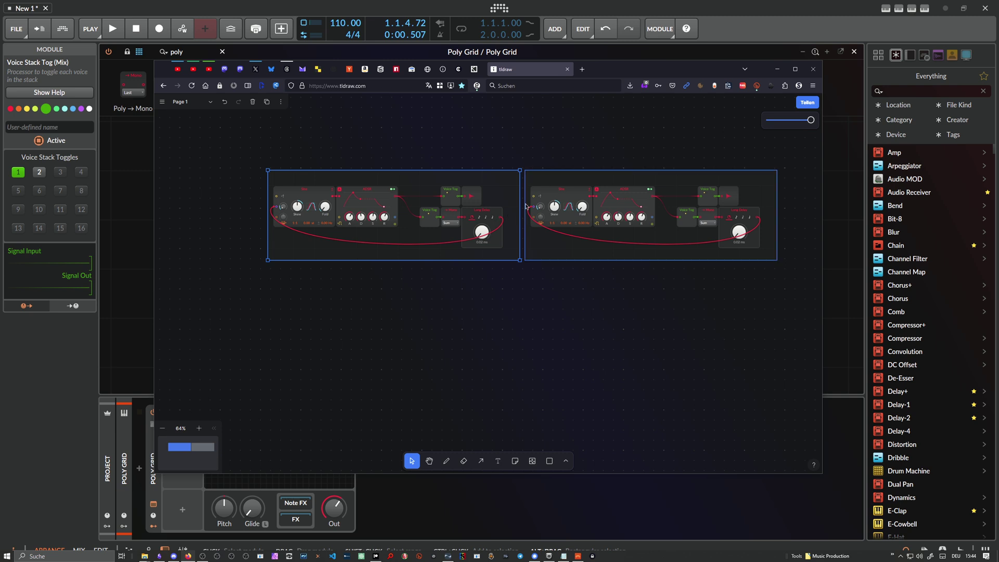
{"action": "left_click", "coordinate": [691, 231]}
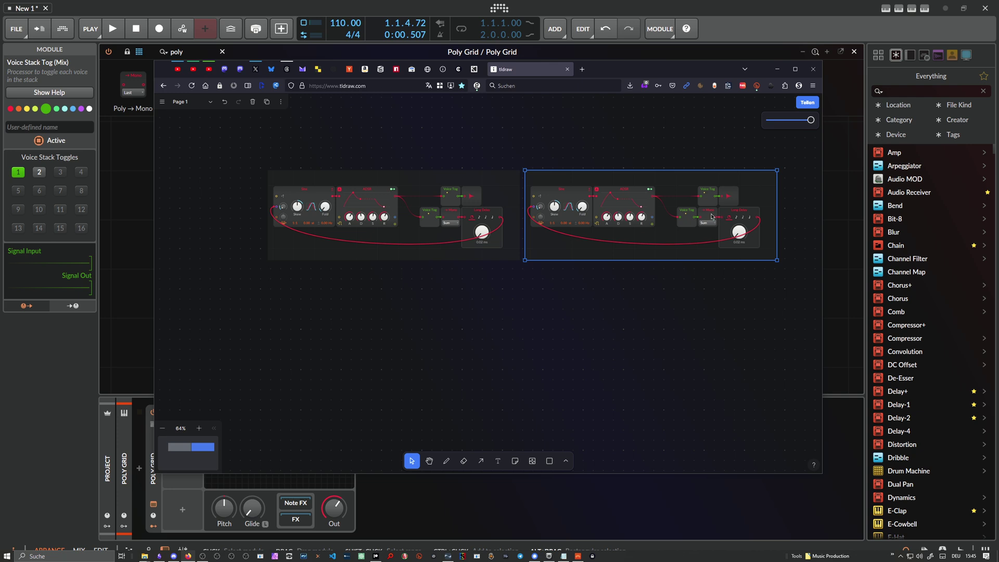
{"action": "left_click", "coordinate": [464, 197]}
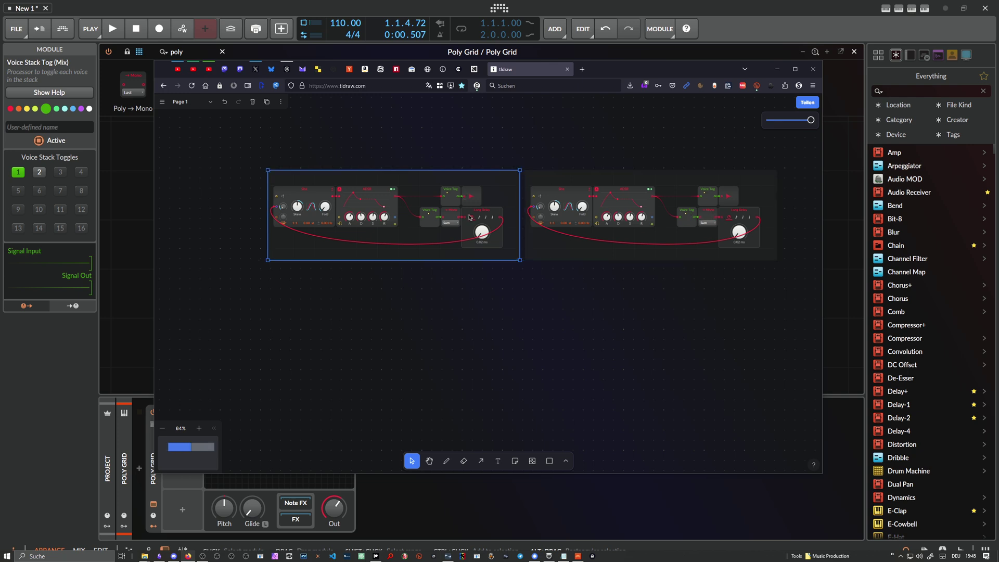
{"action": "left_click", "coordinate": [661, 231]}
{"action": "left_click", "coordinate": [488, 223]}
{"action": "left_click", "coordinate": [544, 215]}
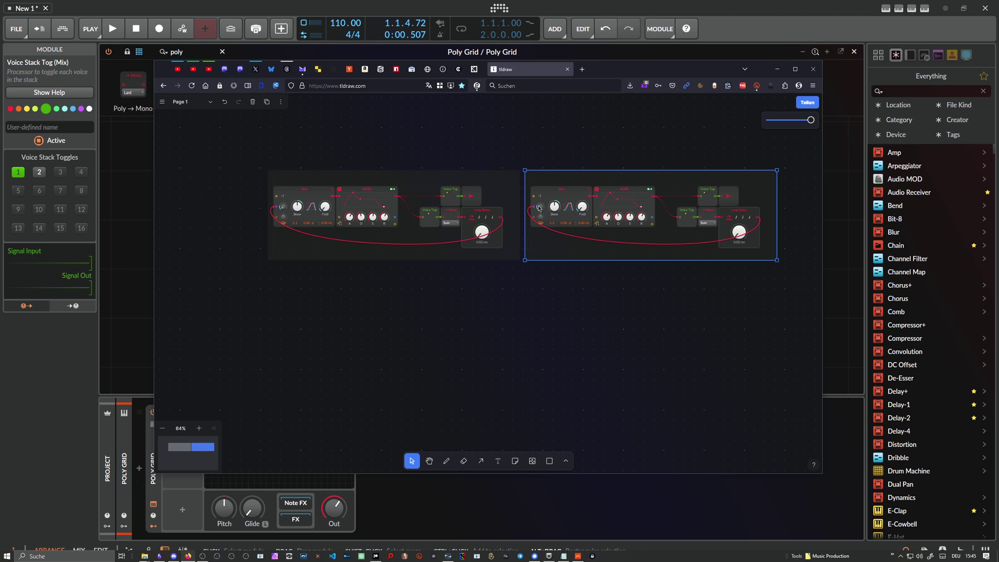
{"action": "left_click", "coordinate": [289, 206]}
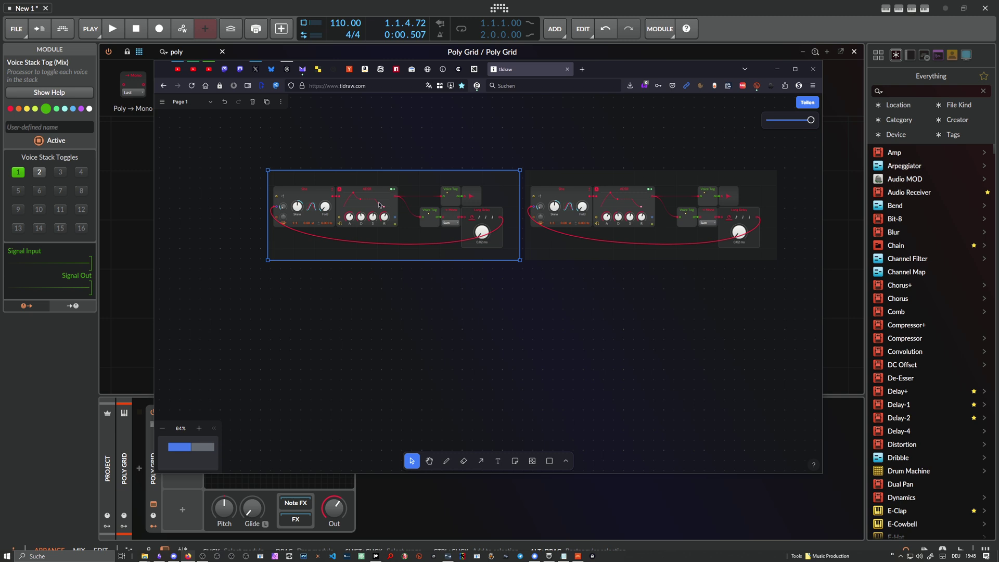
{"action": "left_click", "coordinate": [587, 223]}
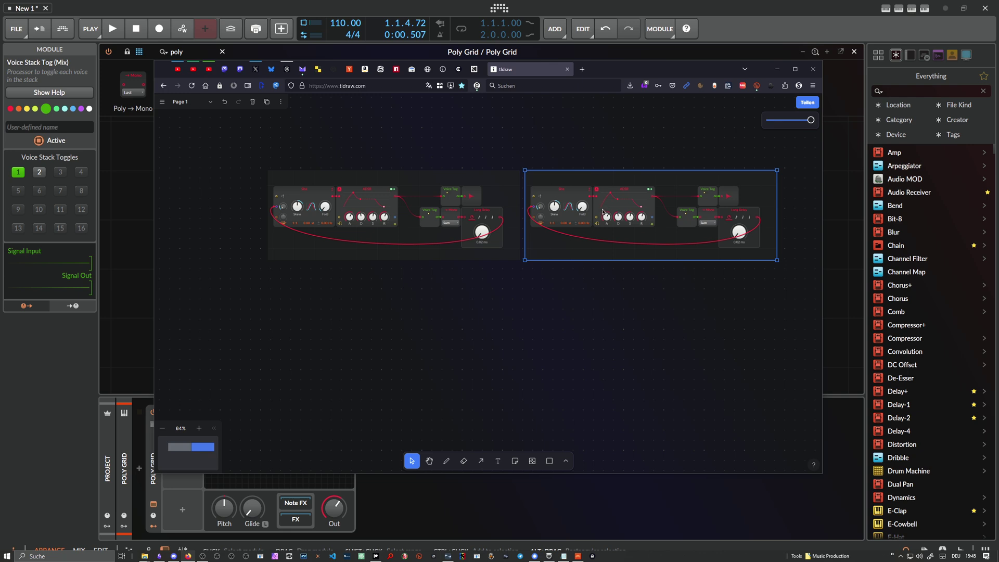
{"action": "left_click", "coordinate": [442, 207]}
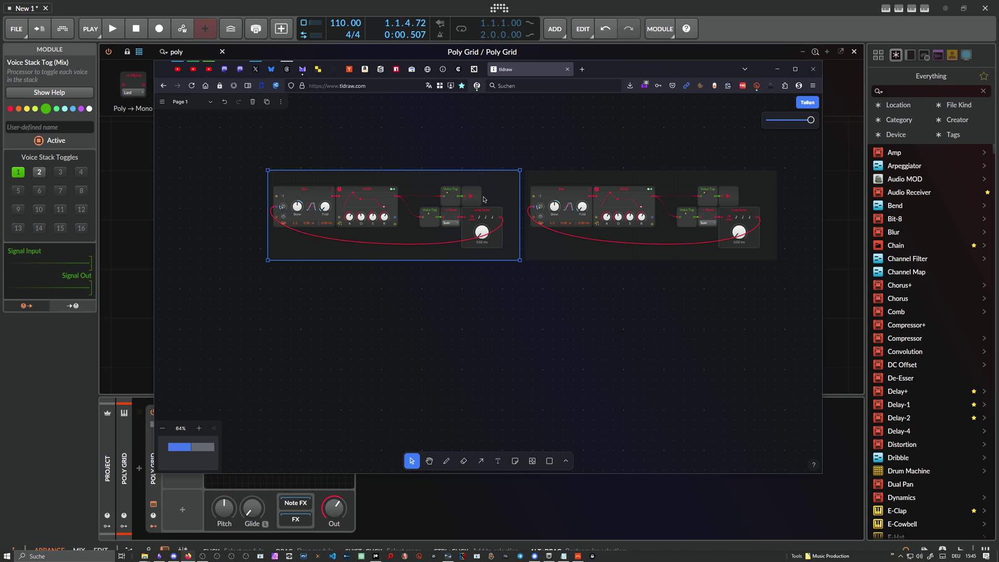
{"action": "left_click", "coordinate": [359, 14]}
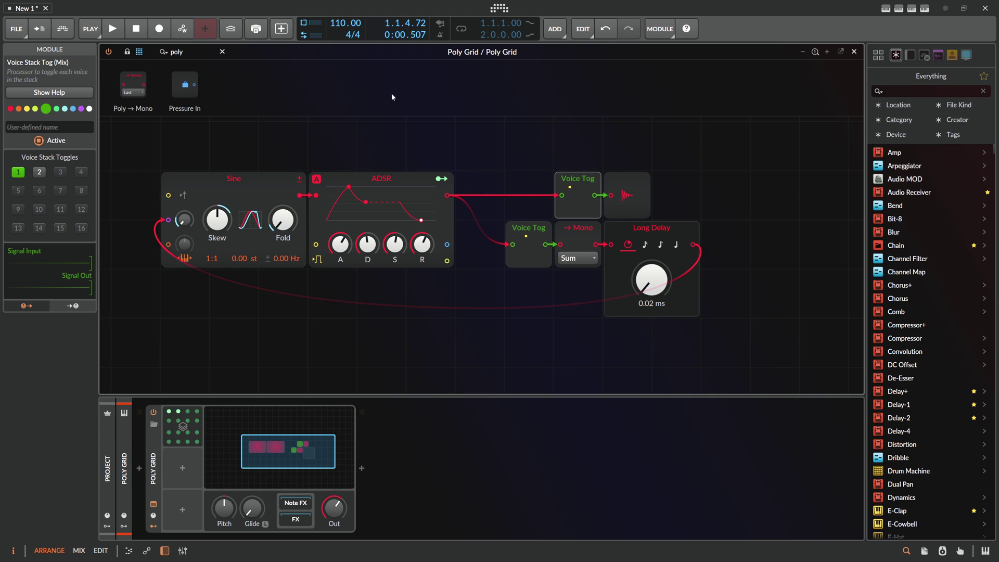
{"action": "scroll", "coordinate": [373, 135], "scroll_direction": "up", "scroll_amount": 2}
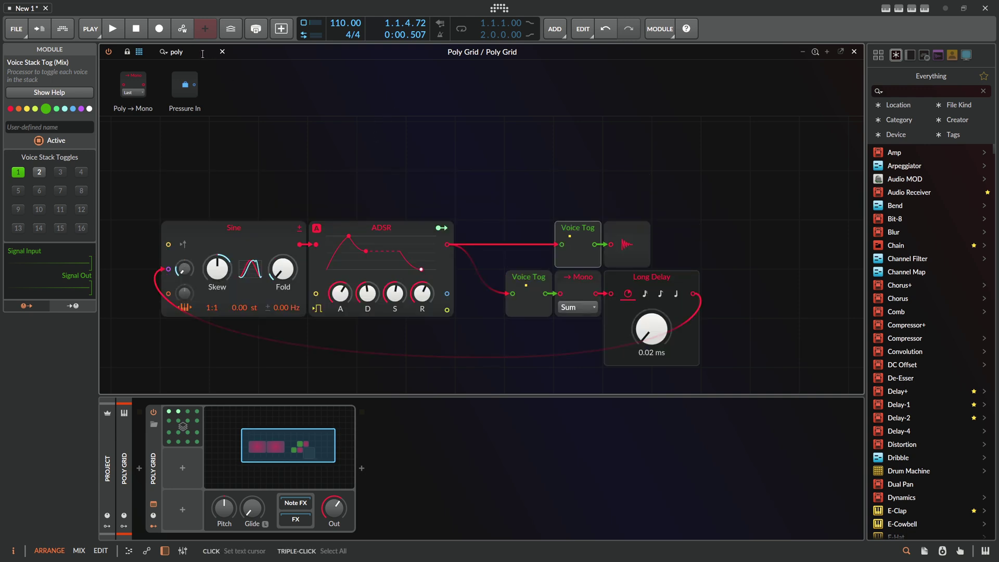
Step: Try duplicating the Sine oscillator above the original and undo the duplication
{"action": "left_click_drag", "start_coordinate": [231, 232], "coordinate": [231, 134]}
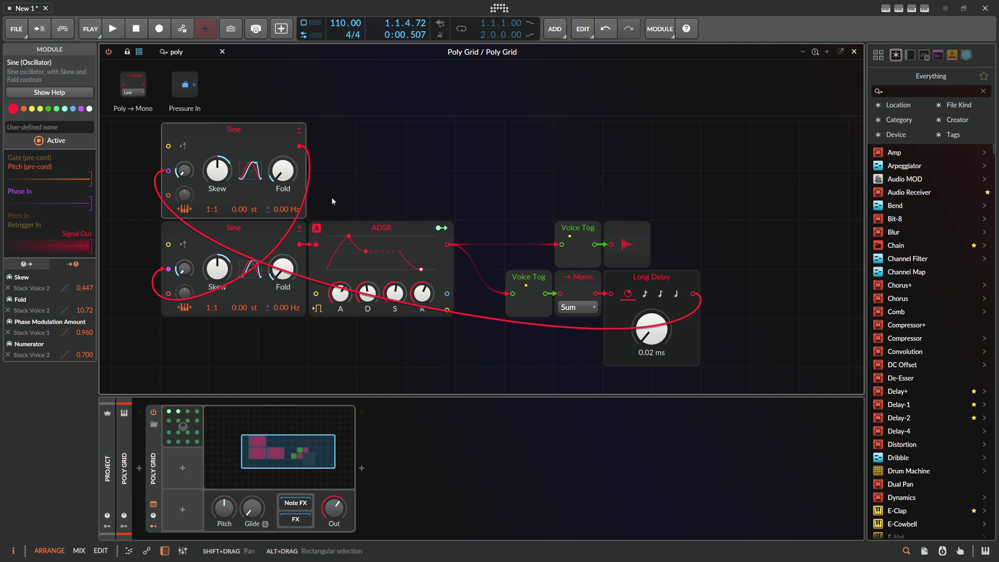
{"action": "key", "text": "ctrl+z"}
Step: Set Stack Voice 1's modulation of the Sine's phase modulation amount to 0.647
{"action": "left_click_drag", "start_coordinate": [286, 187], "coordinate": [343, 174]}
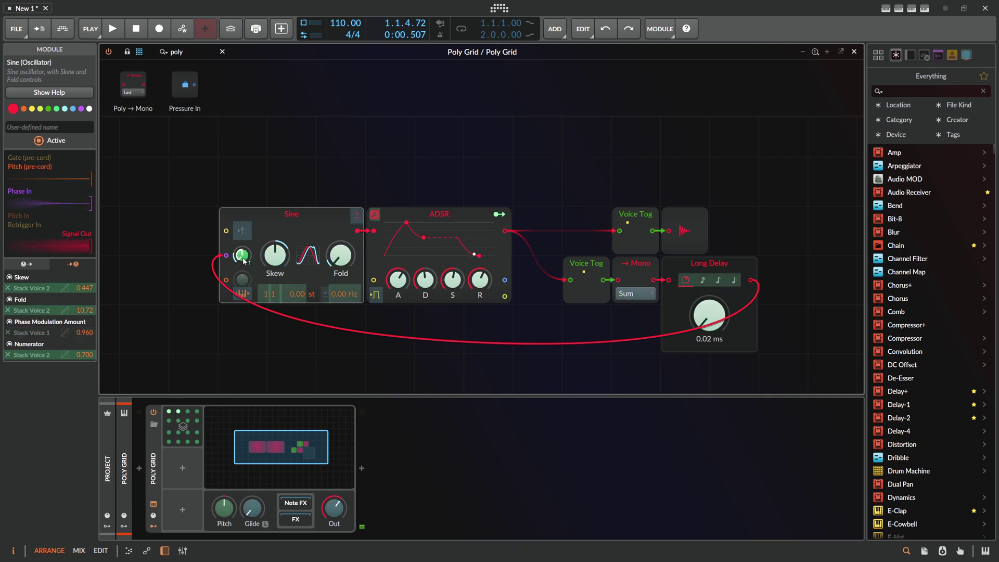
{"action": "left_click_drag", "start_coordinate": [243, 262], "coordinate": [243, 291]}
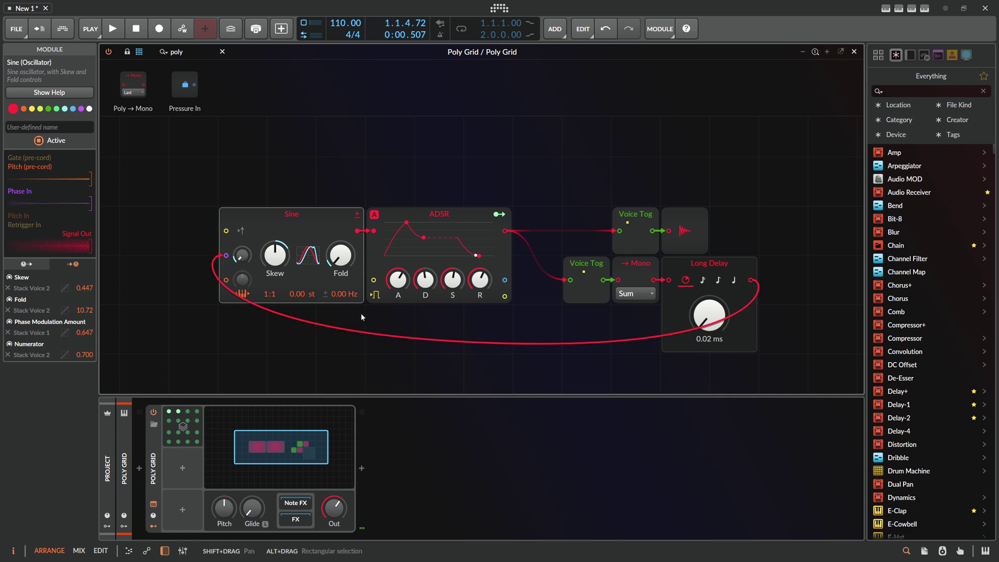
Step: Clear the module search filter and set the Poly Grid device's polyphony to 3 voices
{"action": "left_click", "coordinate": [423, 215], "text": "shift"}
{"action": "left_click", "coordinate": [222, 52]}
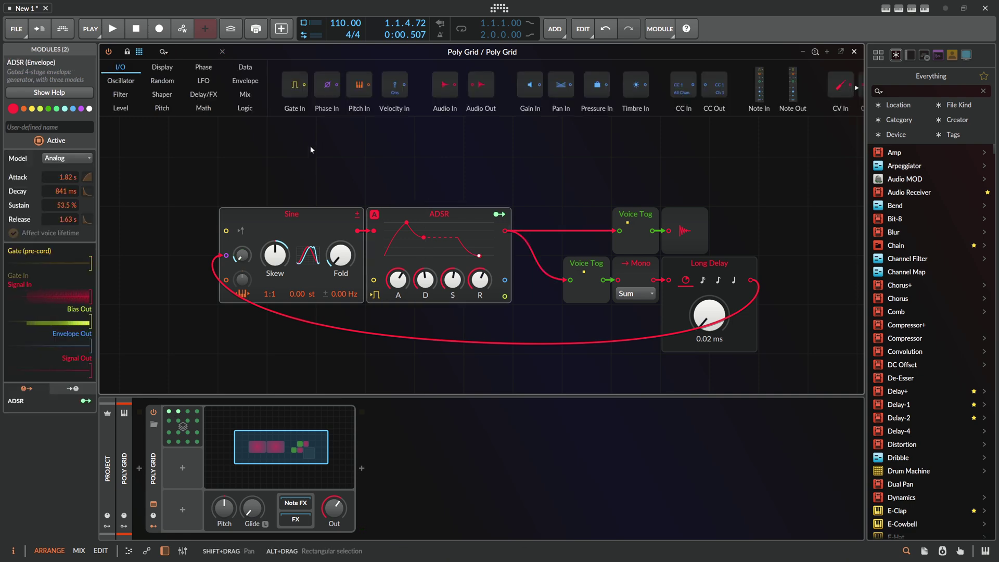
{"action": "scroll", "coordinate": [318, 160], "scroll_direction": "down", "scroll_amount": 2}
{"action": "left_click", "coordinate": [578, 251]}
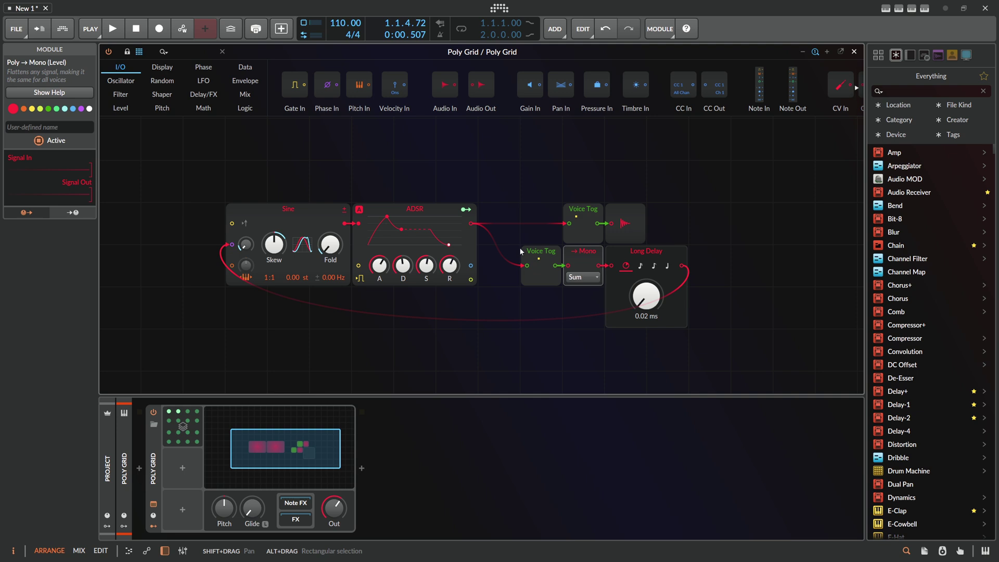
{"action": "left_click", "coordinate": [166, 454]}
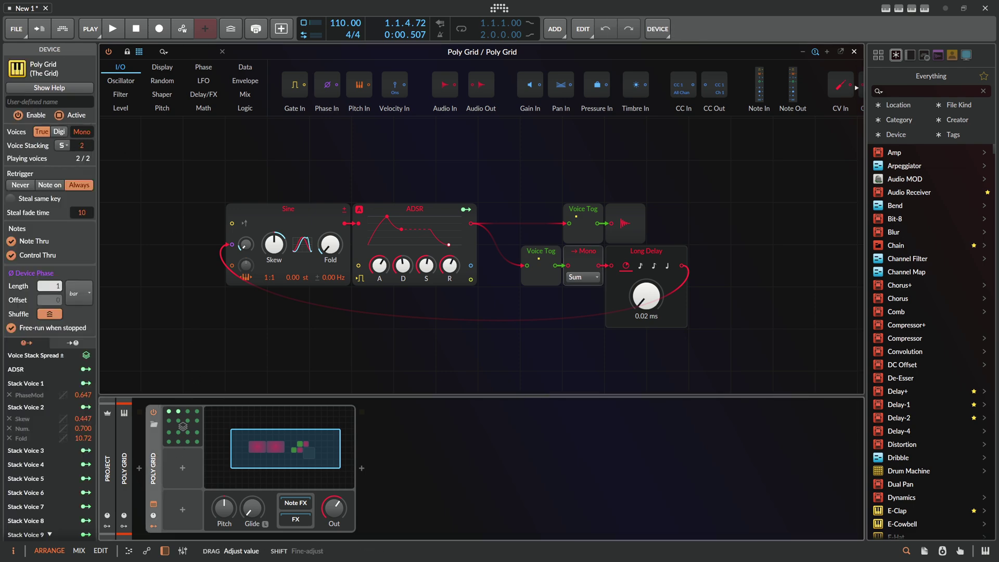
{"action": "left_click", "coordinate": [66, 134]}
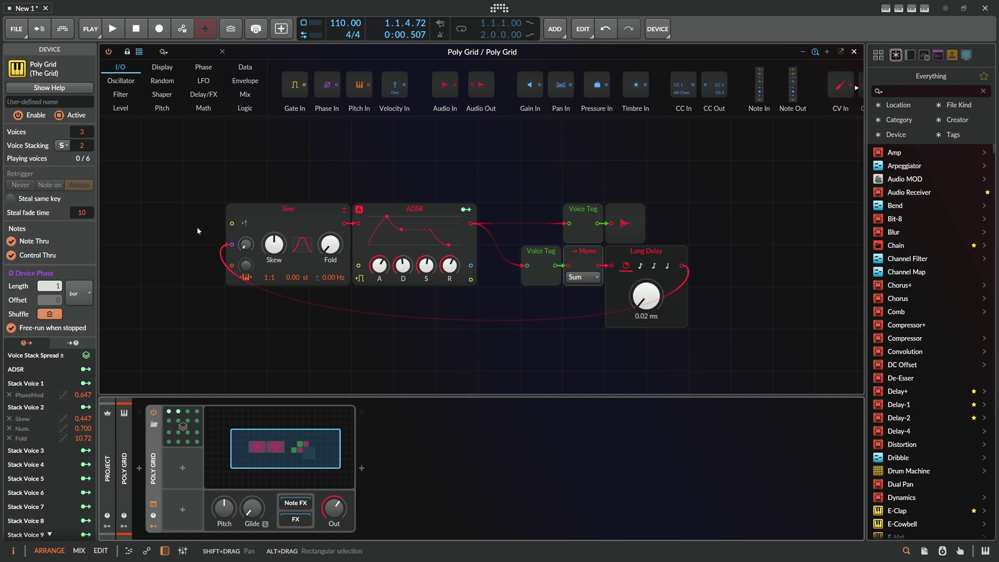
Step: Lower Poly Grid's output level and set Stack Voice 1's modulation of the Sine's phase modulation amount to 0.387
{"action": "left_click", "coordinate": [169, 411]}
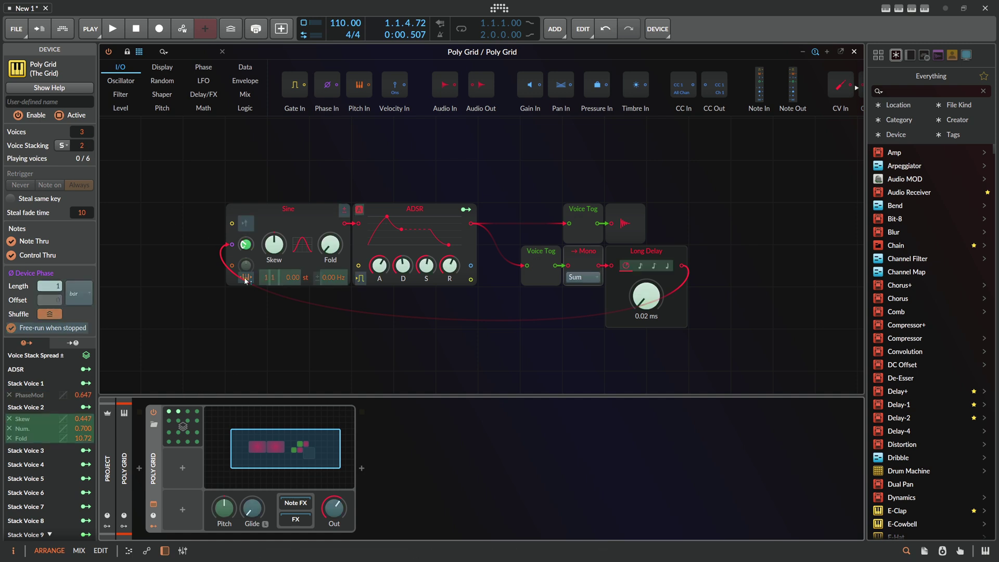
{"action": "left_click_drag", "start_coordinate": [245, 245], "coordinate": [246, 256]}
{"action": "left_click", "coordinate": [168, 411]}
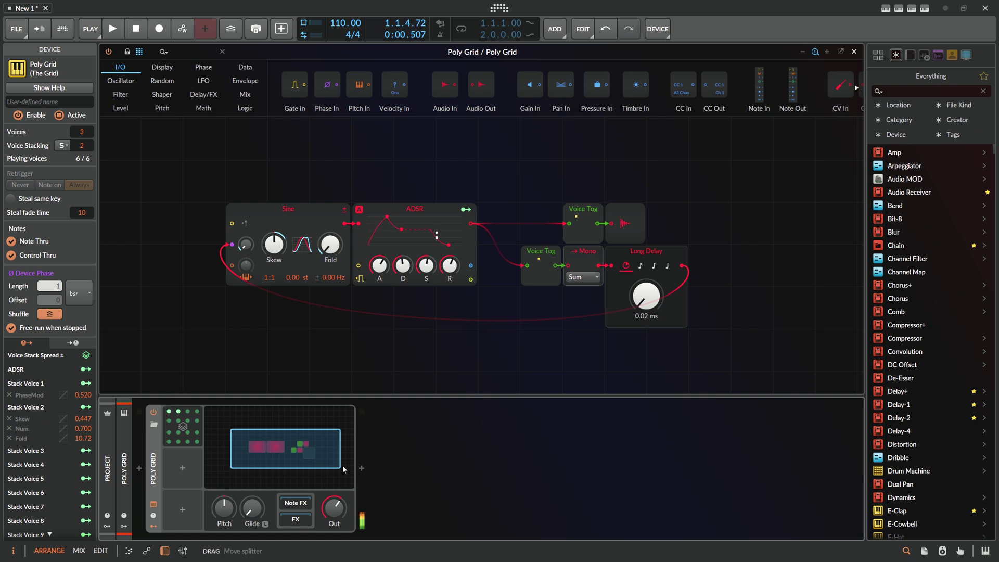
{"action": "left_click_drag", "start_coordinate": [334, 507], "coordinate": [334, 521]}
{"action": "left_click", "coordinate": [85, 383]}
{"action": "left_click_drag", "start_coordinate": [245, 244], "coordinate": [245, 241]}
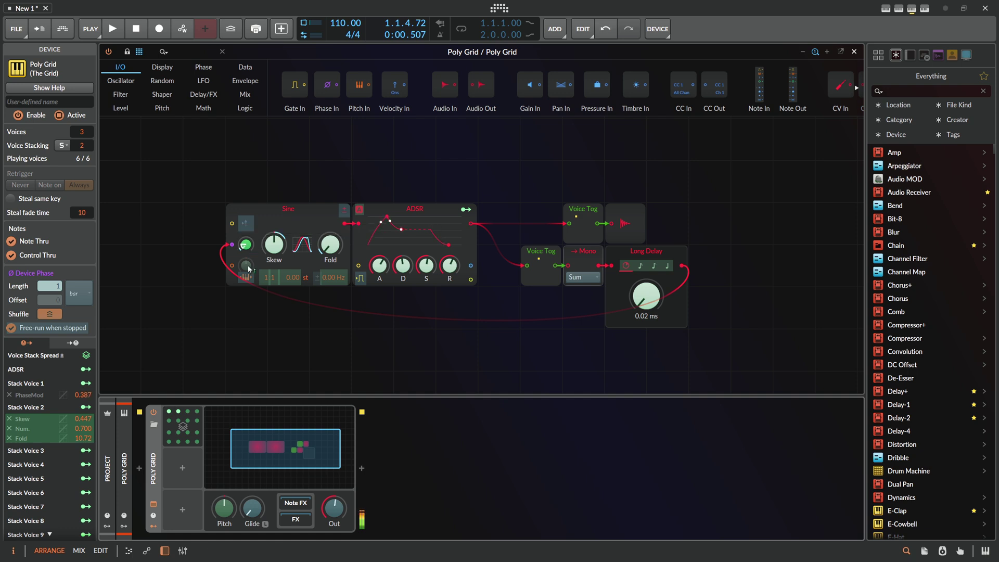
{"action": "left_click", "coordinate": [169, 411]}
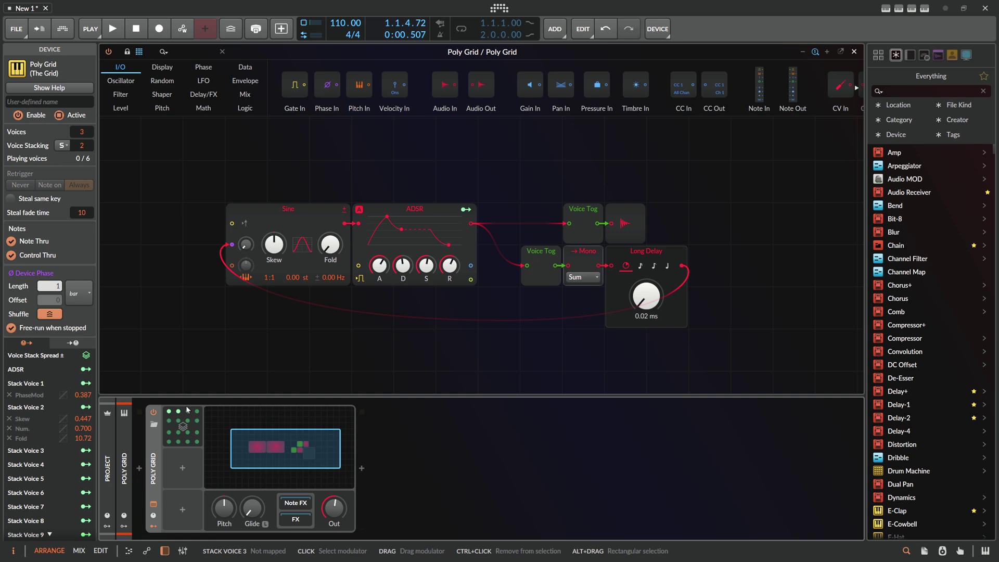
Step: Switch to tldraw in the browser and duplicate both patch images as a second row below the originals
{"action": "key", "text": "alt+Tab"}
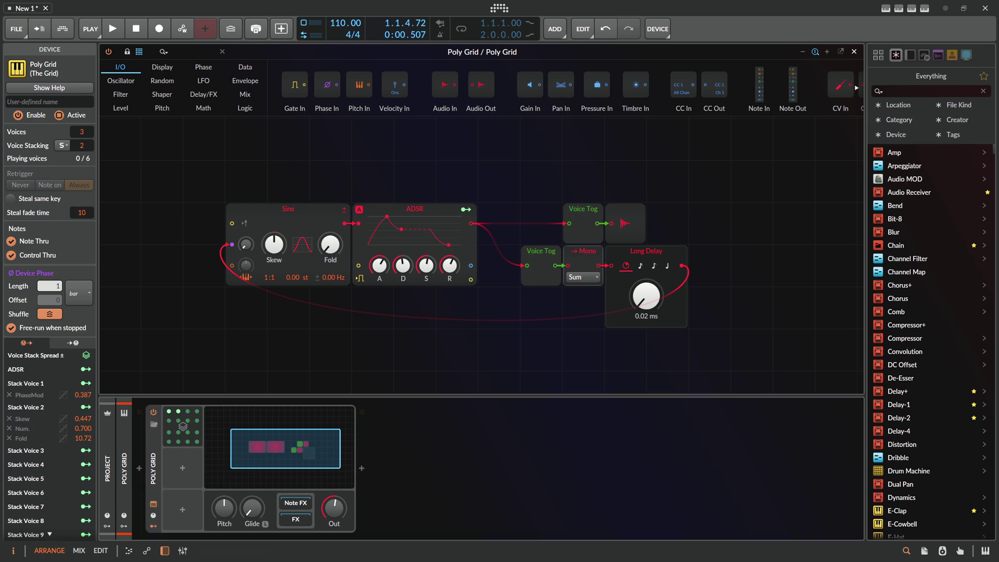
{"action": "left_click", "coordinate": [376, 361]}
{"action": "left_click", "coordinate": [372, 225]}
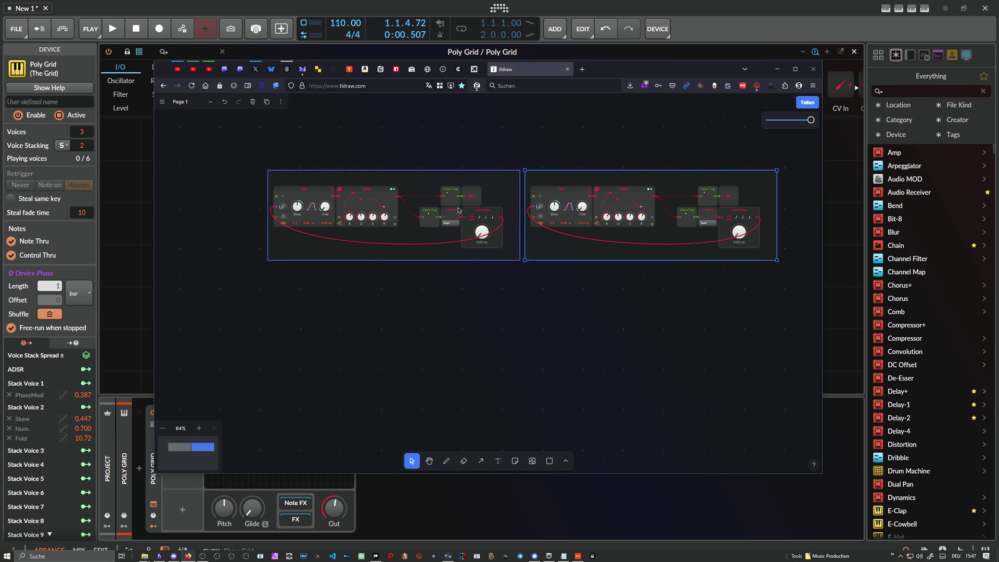
{"action": "left_click", "coordinate": [601, 236]}
{"action": "left_click", "coordinate": [464, 245], "text": "shift"}
{"action": "left_click_drag", "start_coordinate": [464, 245], "coordinate": [168, 369]}
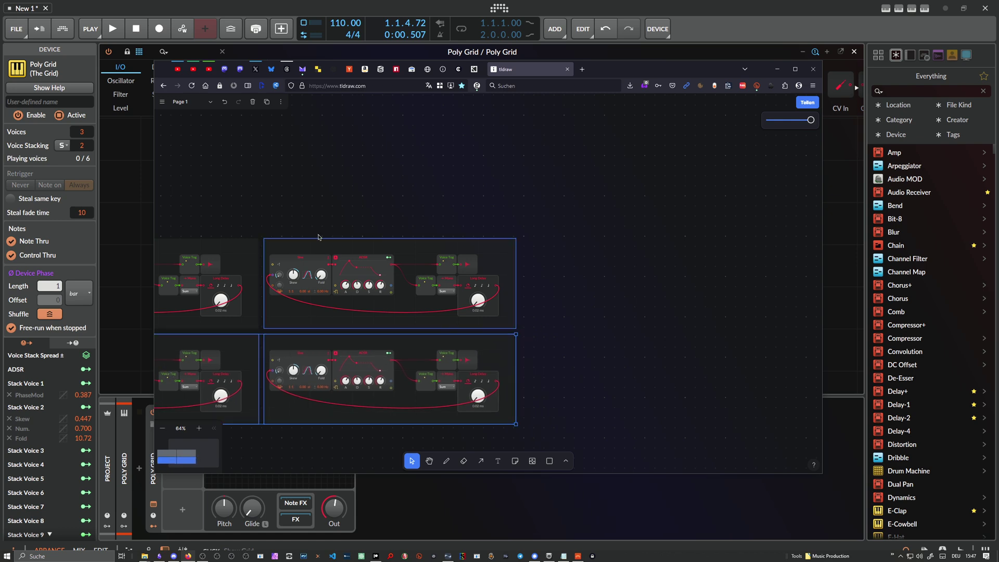
{"action": "scroll", "coordinate": [363, 188], "scroll_direction": "left", "scroll_amount": 2}
{"action": "scroll", "coordinate": [363, 188], "scroll_direction": "left", "scroll_amount": 6}
{"action": "scroll", "coordinate": [363, 188], "scroll_direction": "down", "scroll_amount": 3}
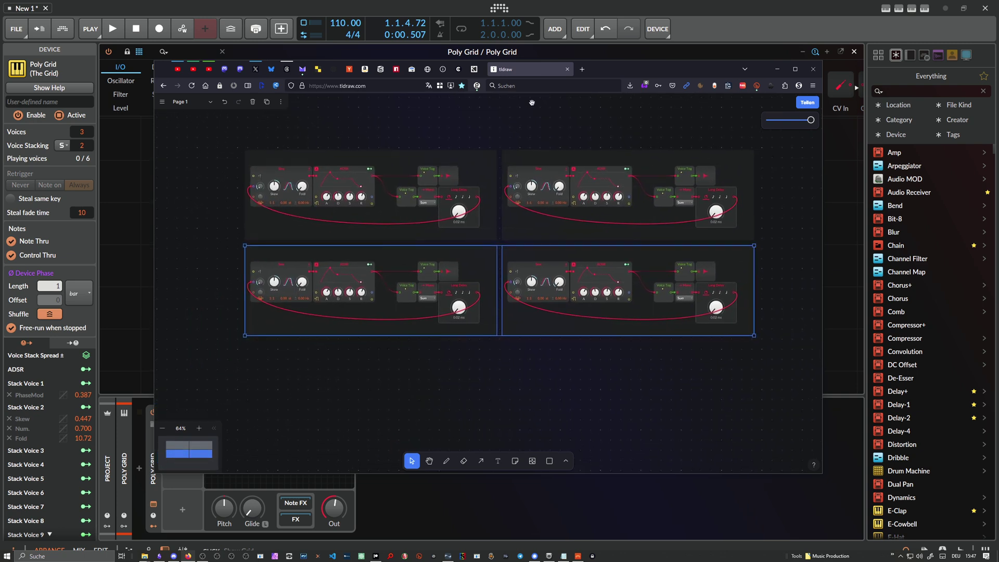
{"action": "left_click", "coordinate": [223, 251]}
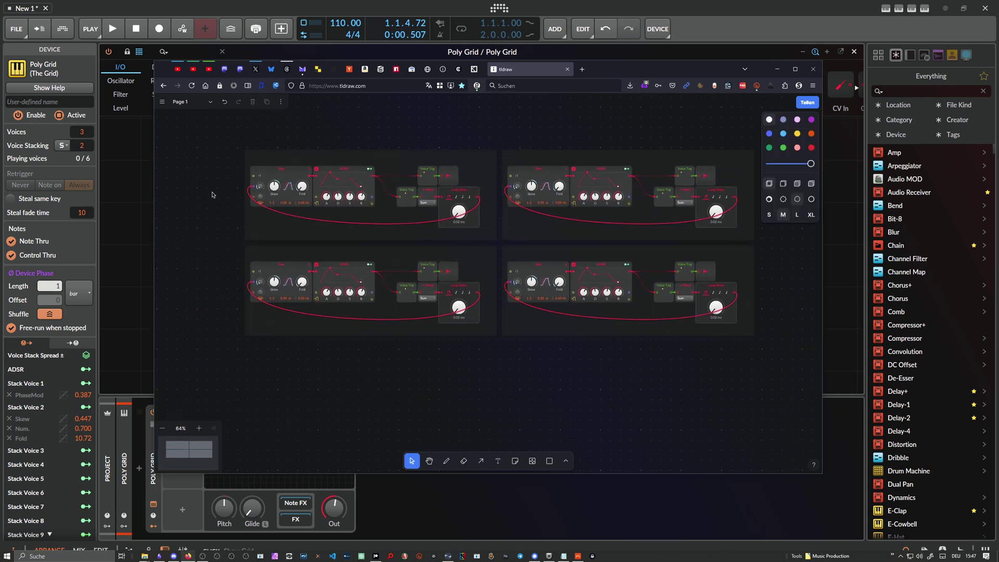
Step: Examine the four patch images one by one, comparing the paired voices in each row and the matching voices in each column
{"action": "left_click", "coordinate": [296, 187]}
{"action": "left_click", "coordinate": [507, 187]}
{"action": "left_click", "coordinate": [460, 183]}
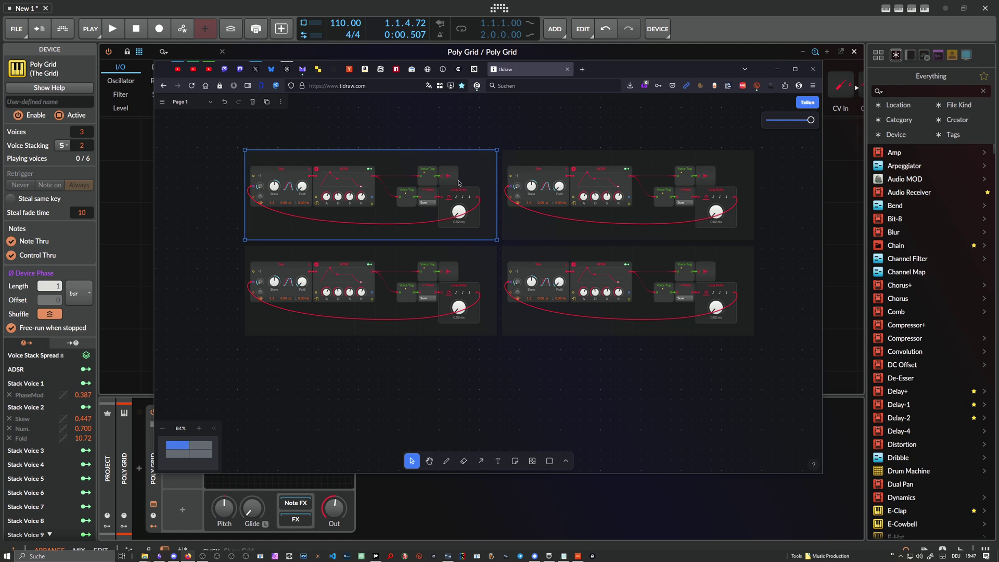
{"action": "left_click", "coordinate": [508, 188]}
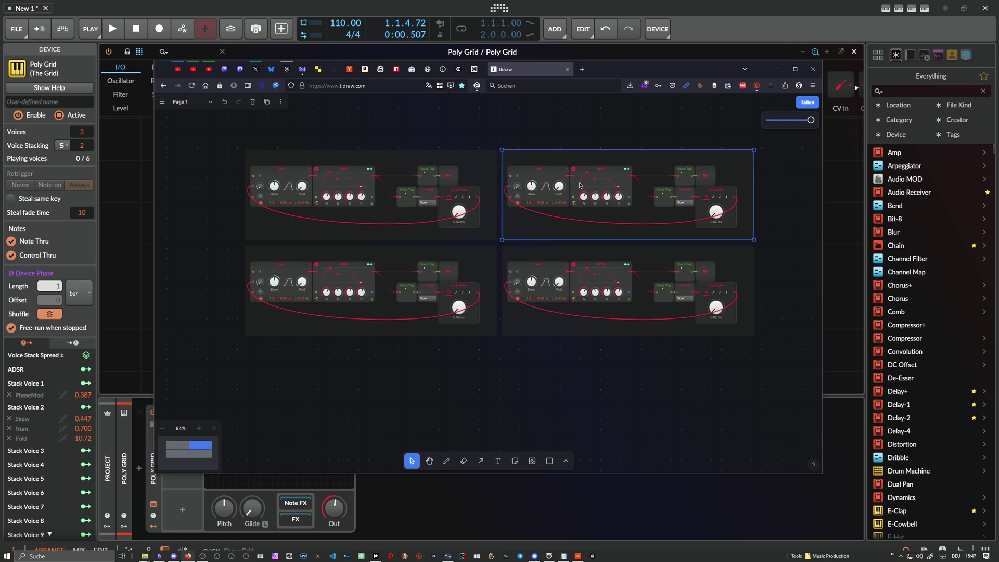
{"action": "left_click", "coordinate": [439, 178]}
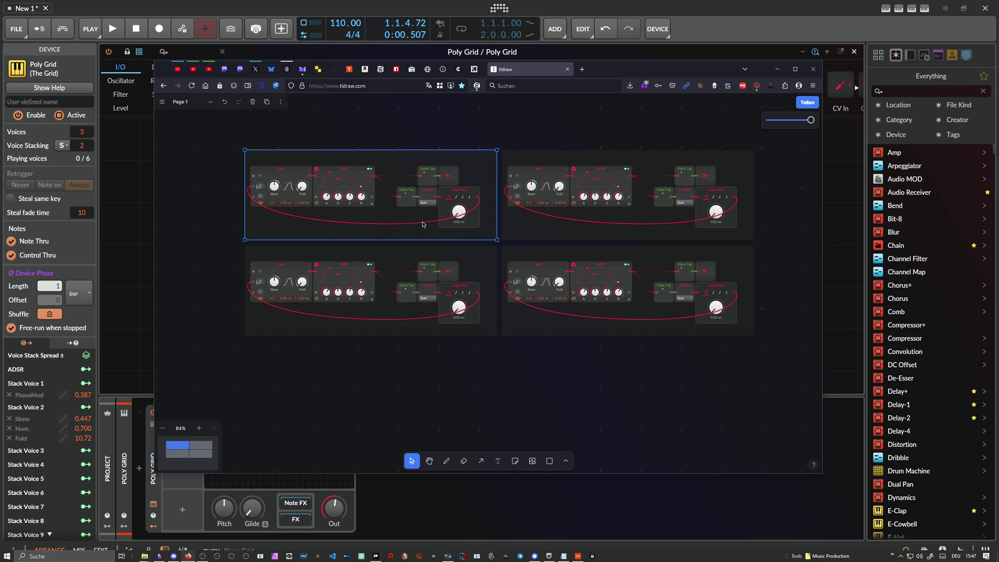
{"action": "left_click", "coordinate": [678, 286]}
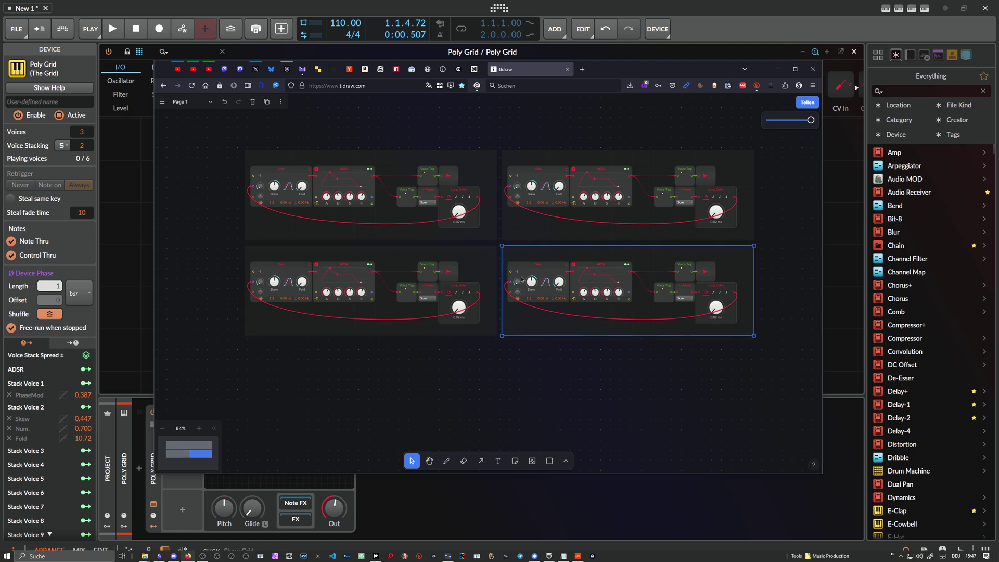
{"action": "left_click", "coordinate": [592, 221]}
{"action": "left_click", "coordinate": [590, 277], "text": "shift"}
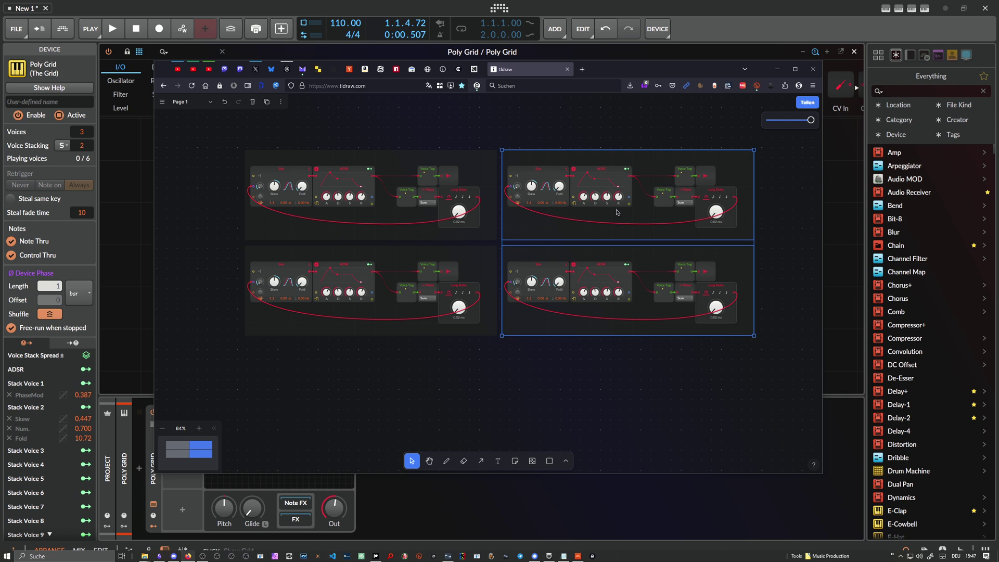
{"action": "left_click", "coordinate": [389, 194]}
{"action": "left_click", "coordinate": [326, 274], "text": "shift"}
{"action": "left_click", "coordinate": [327, 275]}
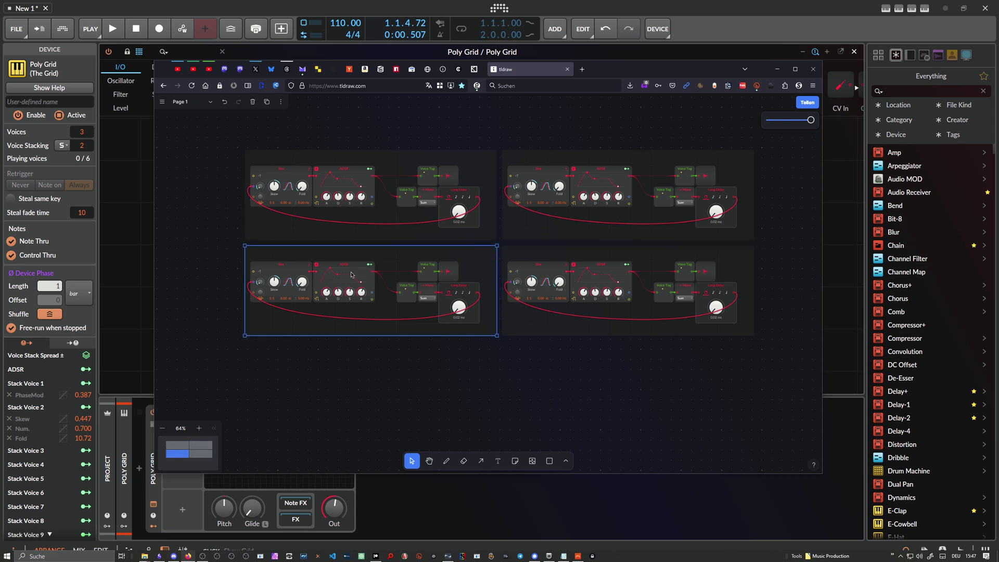
{"action": "left_click", "coordinate": [355, 209]}
{"action": "left_click", "coordinate": [354, 276]}
{"action": "left_click", "coordinate": [359, 215]}
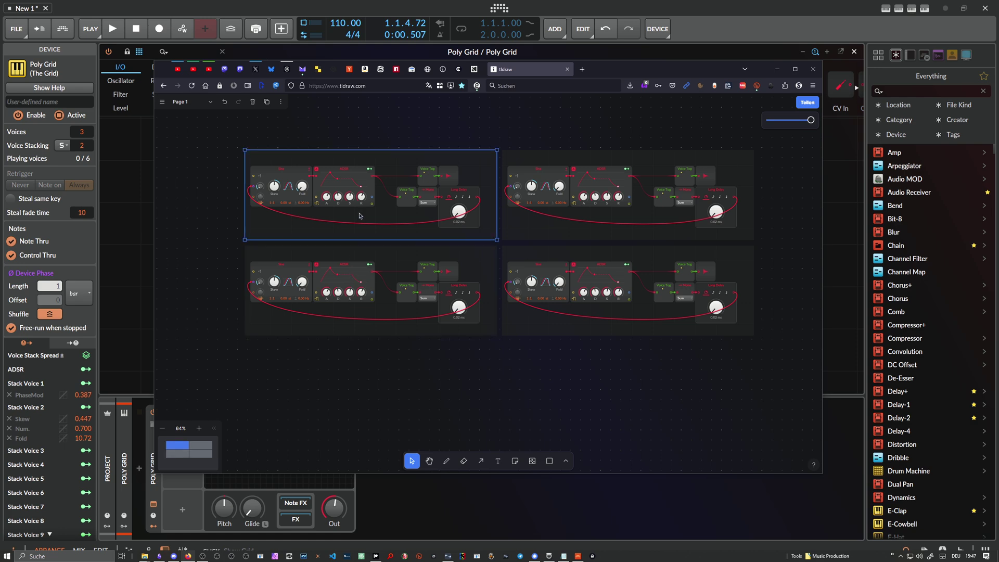
Step: Duplicate the second row of patch images in tldraw and place the copies as a third row directly below
{"action": "scroll", "coordinate": [359, 216], "scroll_direction": "down", "scroll_amount": 1}
{"action": "left_click_drag", "start_coordinate": [634, 329], "coordinate": [384, 249]}
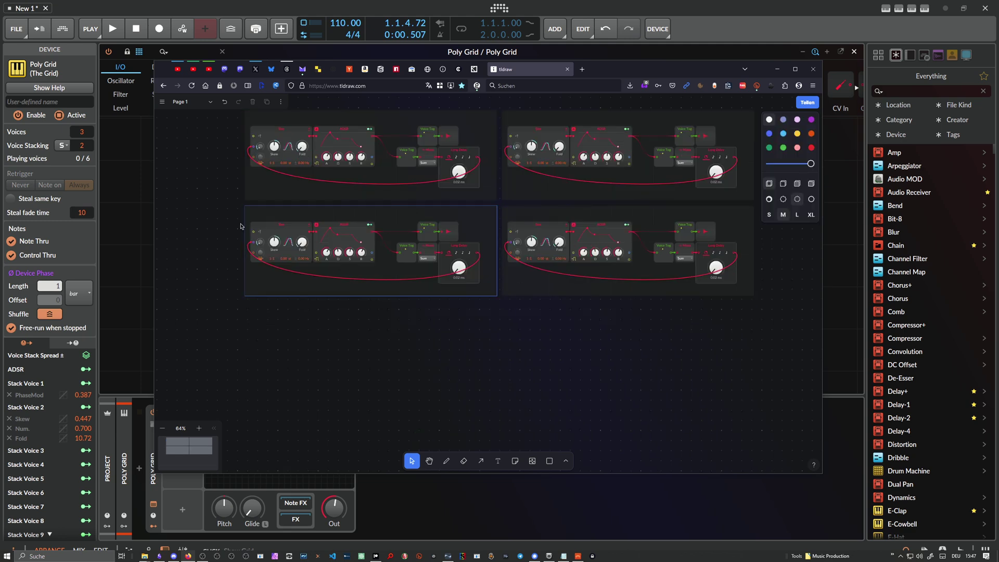
{"action": "left_click", "coordinate": [412, 239]}
{"action": "left_click", "coordinate": [567, 243], "text": "shift"}
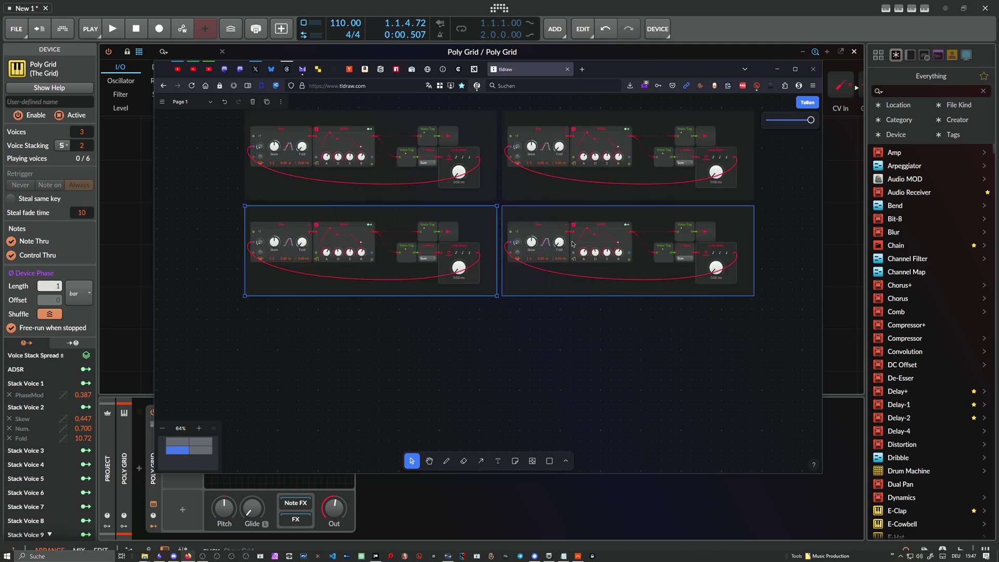
{"action": "key", "text": "ctrl+d"}
{"action": "left_click_drag", "start_coordinate": [428, 284], "coordinate": [215, 375]}
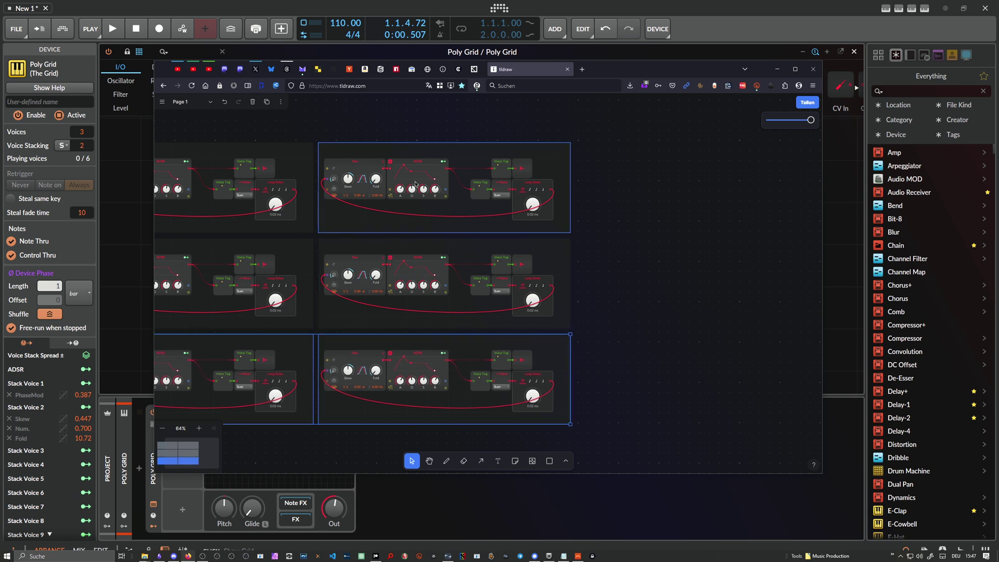
{"action": "left_click_drag", "start_coordinate": [345, 128], "coordinate": [487, 108]}
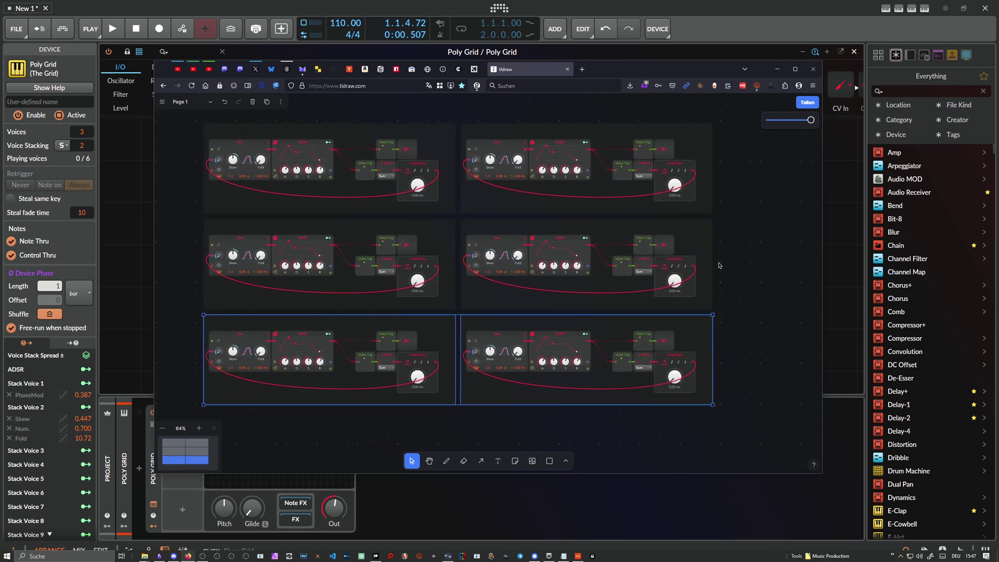
Step: Examine the three rows of patch images, comparing the voices paired in each row and those sharing a column
{"action": "left_click", "coordinate": [586, 178]}
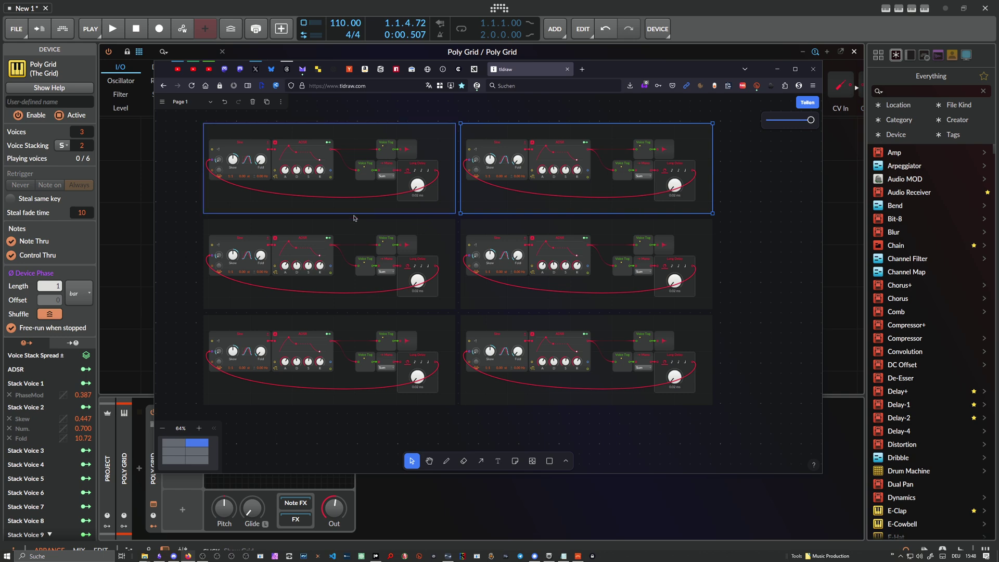
{"action": "left_click", "coordinate": [744, 159]}
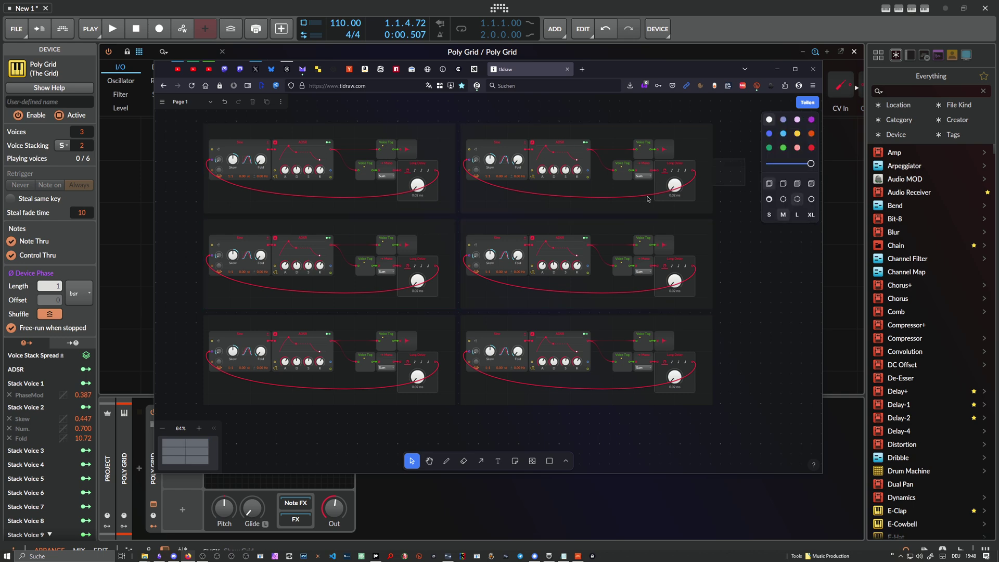
{"action": "left_click_drag", "start_coordinate": [602, 423], "coordinate": [602, 151]}
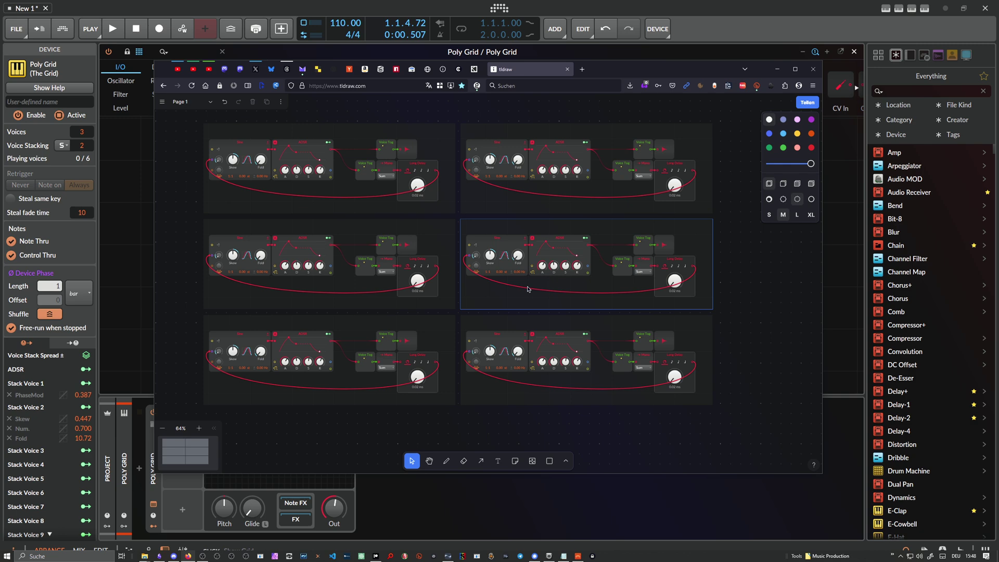
{"action": "left_click", "coordinate": [364, 261]}
{"action": "left_click", "coordinate": [364, 157]}
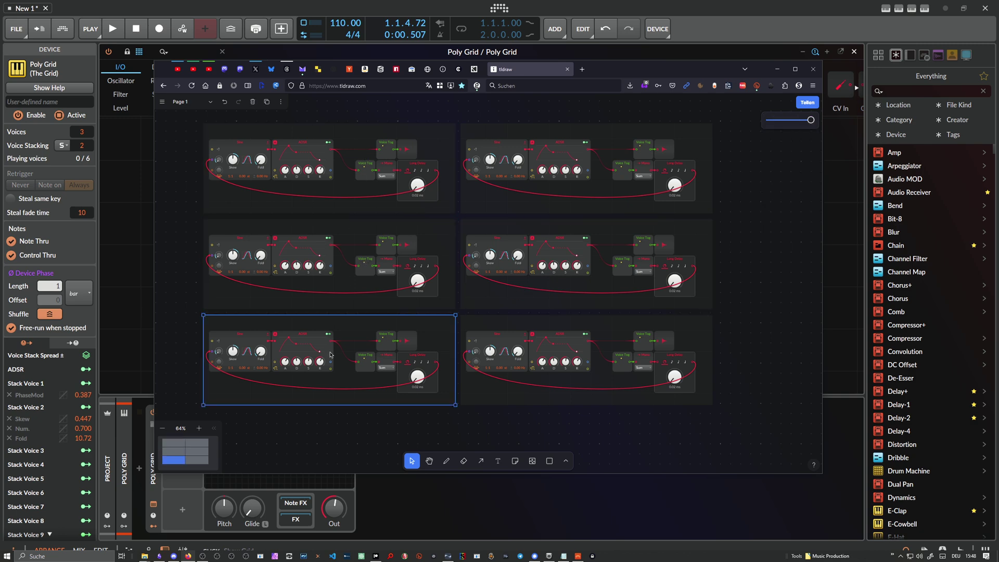
Step: Switch to Bitwig Studio, set Stack Voice 1's PhaseMod modulation to 0.240, and make Poly Grid mono with 16 stacked voices
{"action": "left_click", "coordinate": [133, 202]}
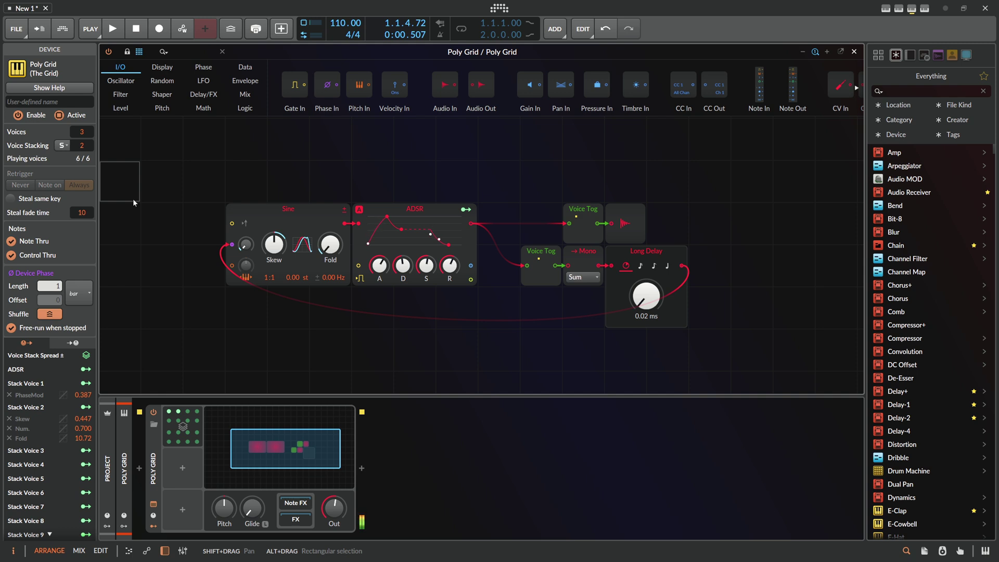
{"action": "left_click", "coordinate": [169, 411]}
{"action": "left_click_drag", "start_coordinate": [246, 244], "coordinate": [246, 279]}
{"action": "left_click", "coordinate": [168, 411]}
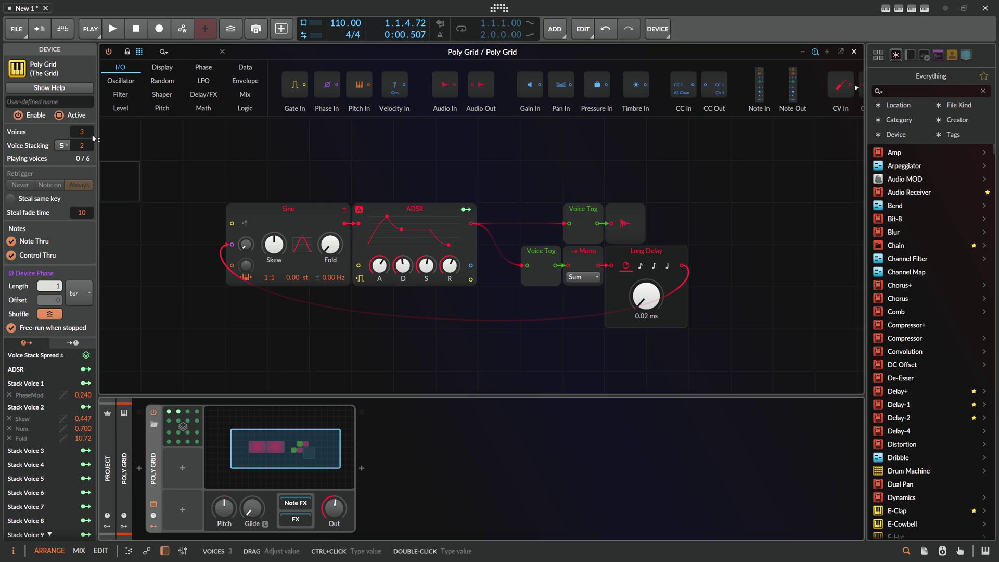
{"action": "left_click_drag", "start_coordinate": [81, 131], "coordinate": [81, 104]}
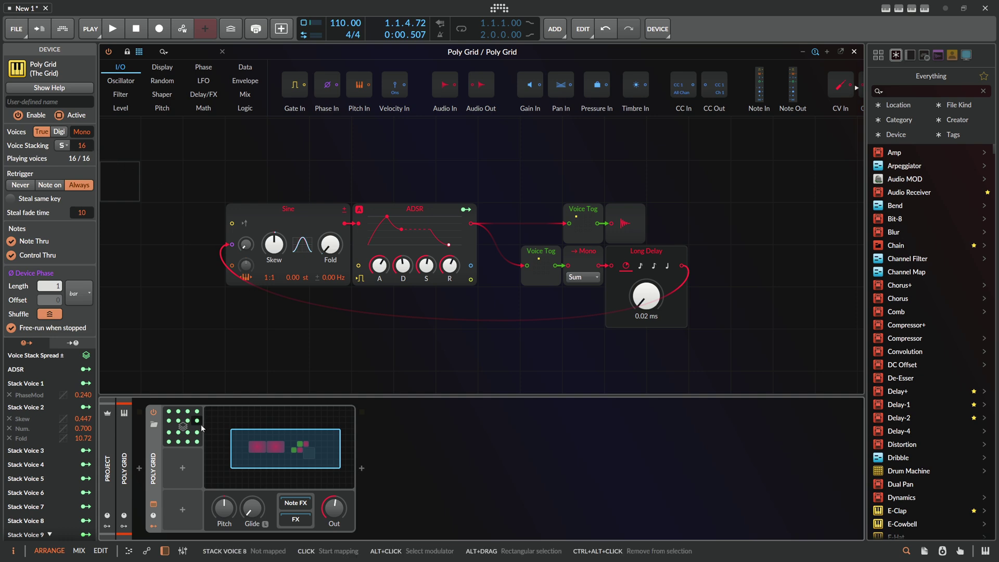
Step: Delete all modules from the grid and remove the Voice Control modulator
{"action": "left_click", "coordinate": [185, 429]}
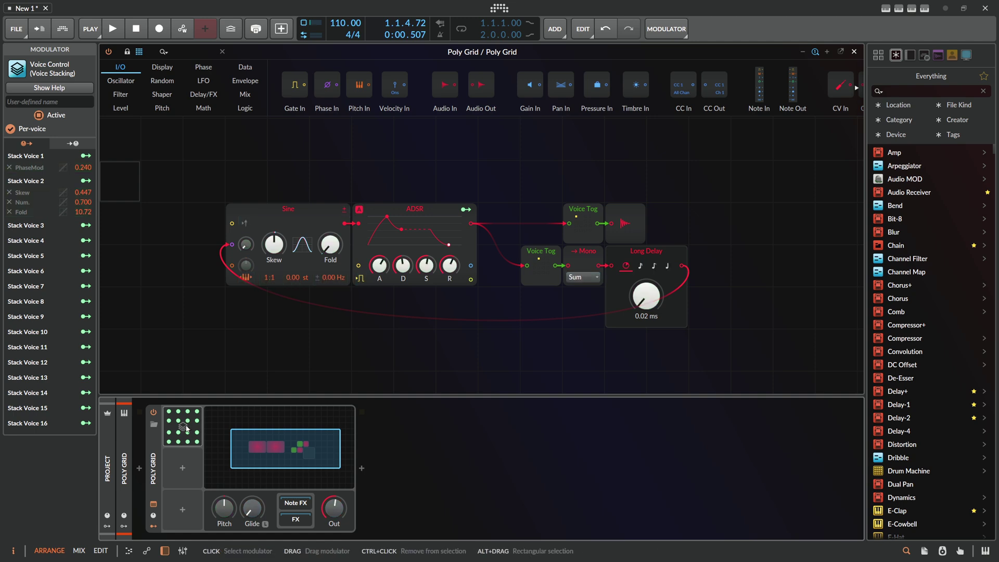
{"action": "left_click_drag", "start_coordinate": [194, 182], "coordinate": [696, 325]}
{"action": "key", "text": "Delete"}
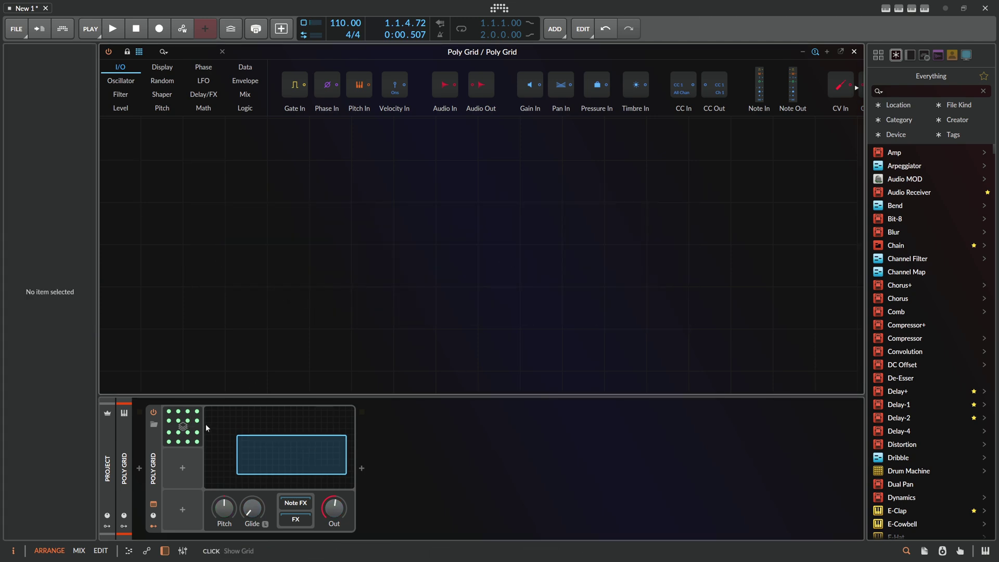
{"action": "left_click", "coordinate": [183, 428]}
{"action": "key", "text": "Delete"}
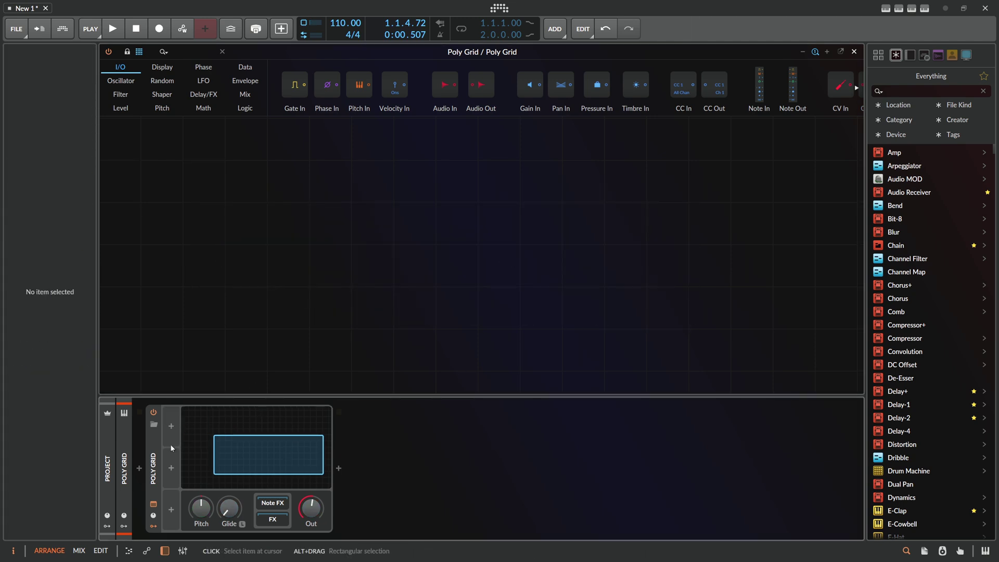
Step: Add a Steps modulator to Poly Grid and enable its per-voice mode
{"action": "left_click", "coordinate": [170, 427]}
{"action": "type", "text": "step"}
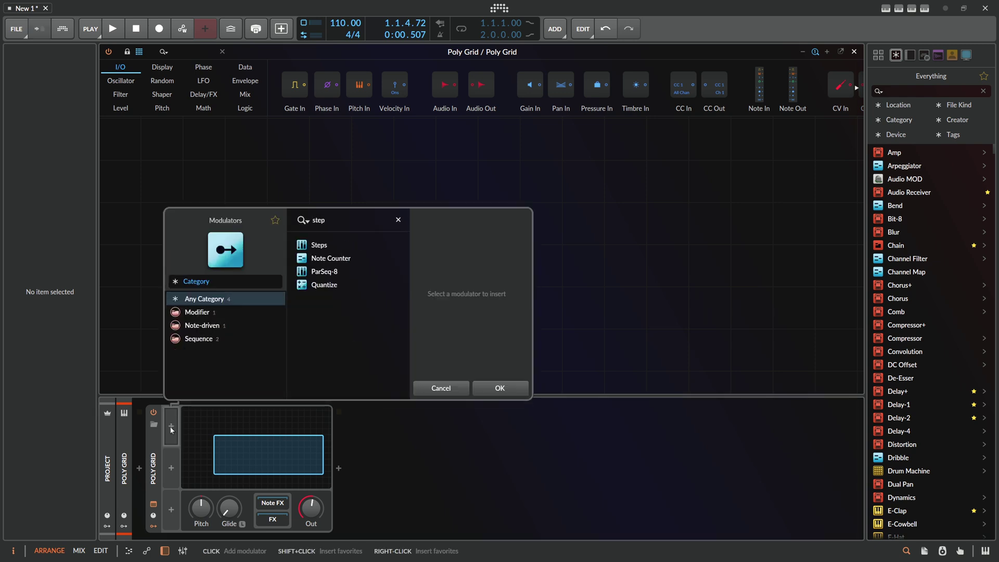
{"action": "key", "text": "Return"}
{"action": "left_click", "coordinate": [155, 445]}
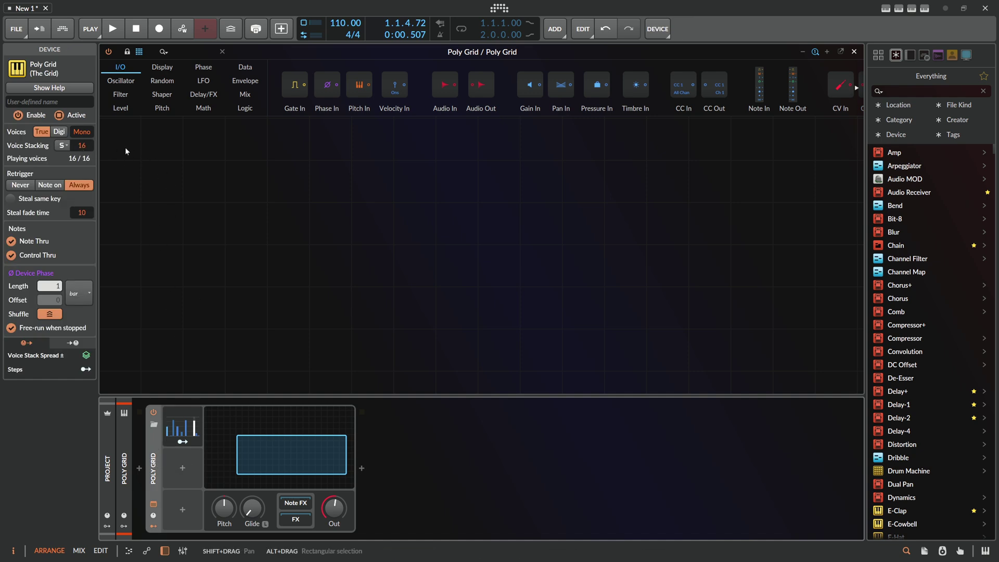
{"action": "left_click", "coordinate": [197, 442]}
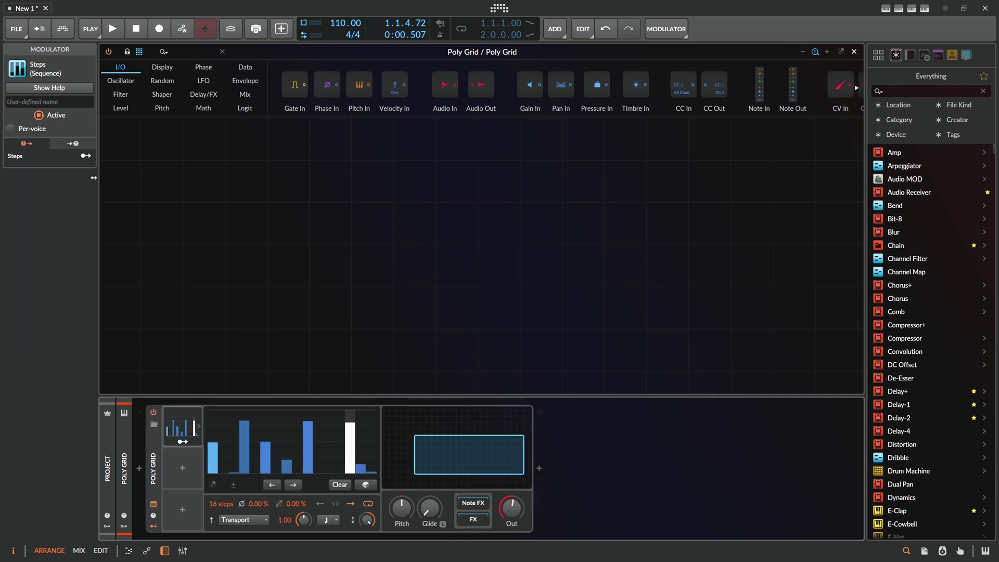
{"action": "left_click", "coordinate": [33, 134]}
Step: Add a Stack Spread modulator and have it modulate the Steps phase by 1.000
{"action": "left_click", "coordinate": [182, 468]}
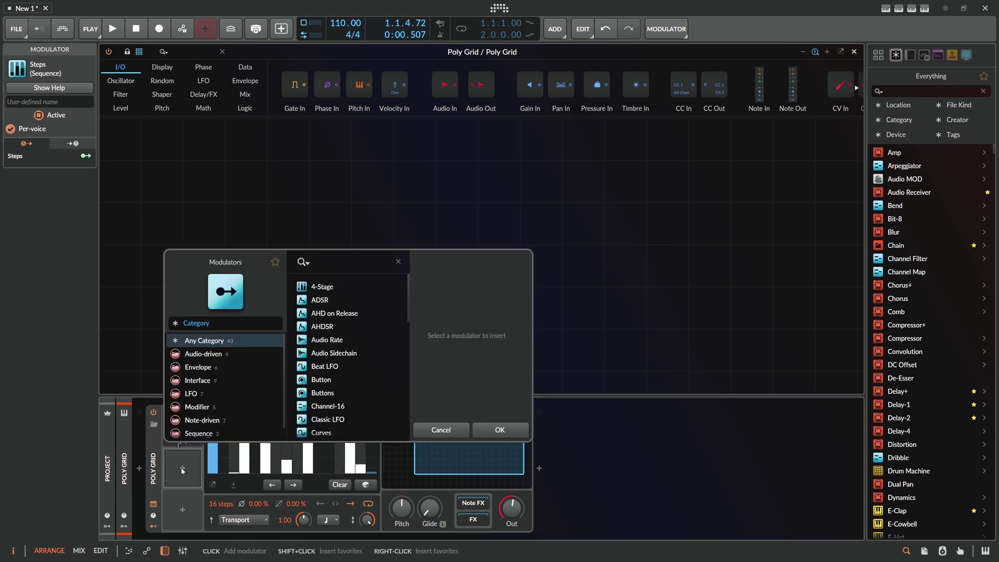
{"action": "type", "text": "stack"}
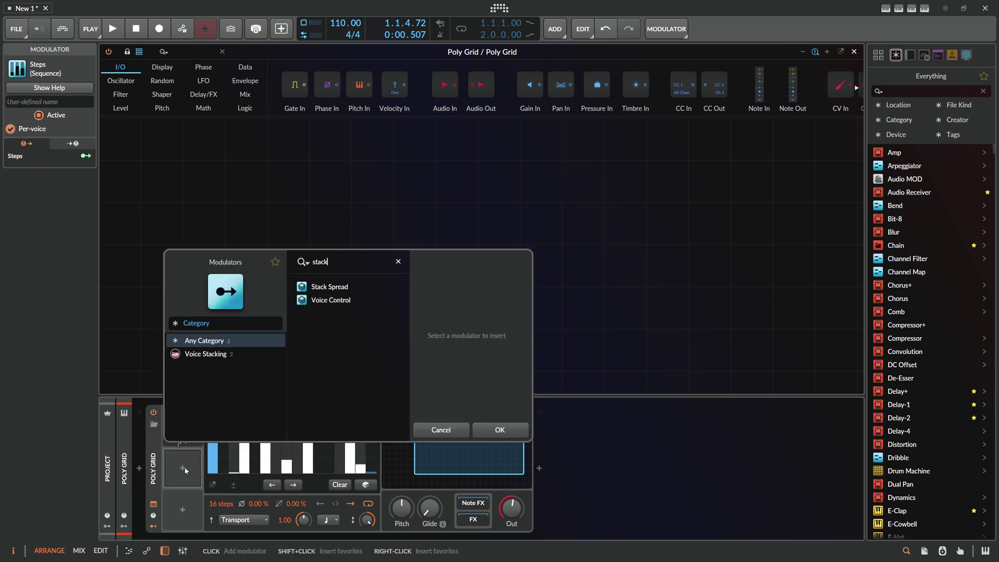
{"action": "double_click", "coordinate": [330, 287]}
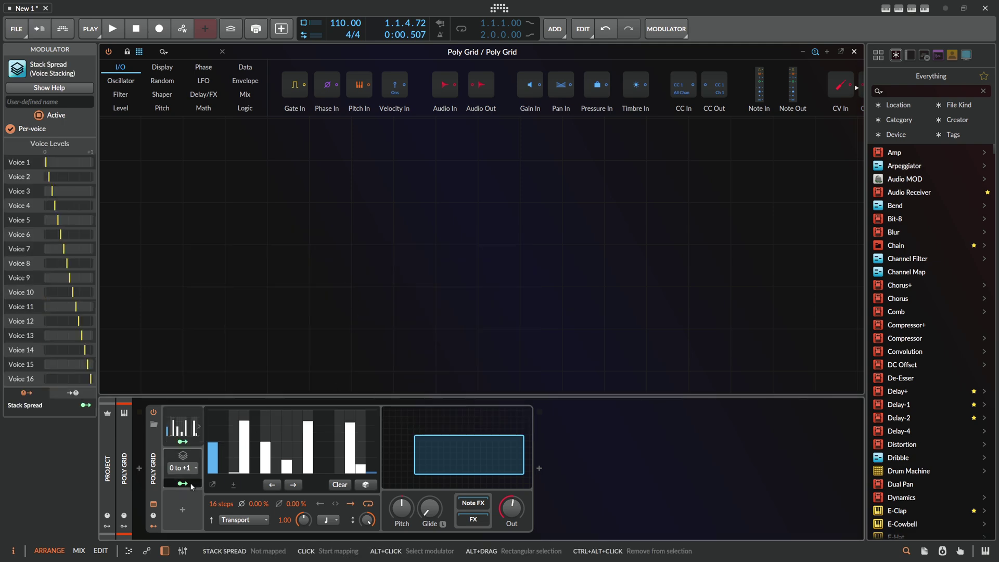
{"action": "left_click_drag", "start_coordinate": [258, 503], "coordinate": [255, 477]}
Step: Set the Steps timebase to Hold (rate of zero) and raise all 16 steps to maximum
{"action": "left_click", "coordinate": [329, 520]}
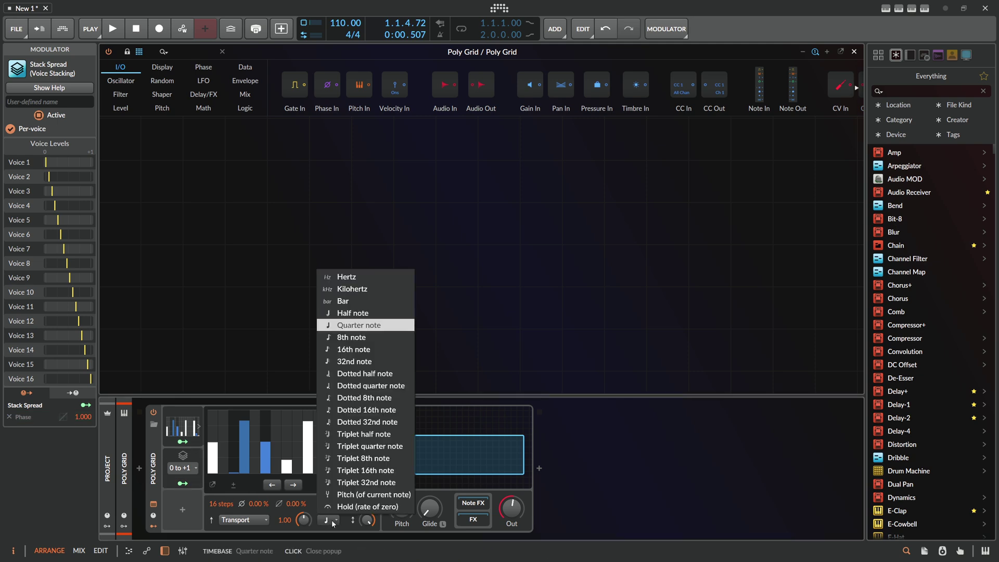
{"action": "left_click", "coordinate": [350, 507]}
{"action": "mouse_move", "coordinate": [213, 432]}
{"action": "left_mouse_down"}
{"action": "mouse_move", "coordinate": [318, 474]}
{"action": "mouse_move", "coordinate": [207, 395]}
{"action": "mouse_move", "coordinate": [372, 401]}
{"action": "left_mouse_up"}
Step: Place a Value module in the empty grid and have Steps modulate its value by 1.000
{"action": "left_click", "coordinate": [187, 52]}
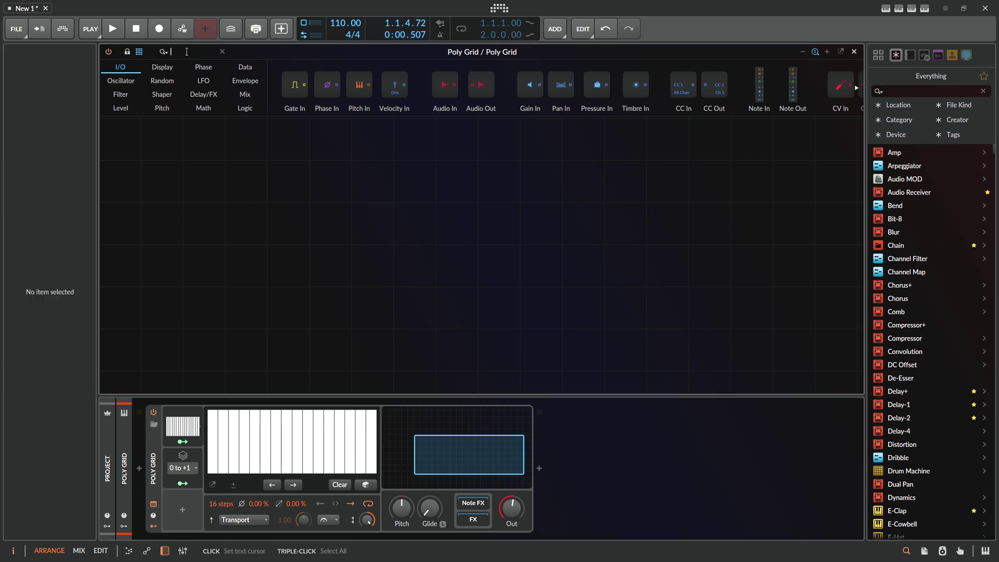
{"action": "type", "text": "valu"}
{"action": "left_click_drag", "start_coordinate": [255, 86], "coordinate": [311, 174]}
{"action": "left_click", "coordinate": [183, 440]}
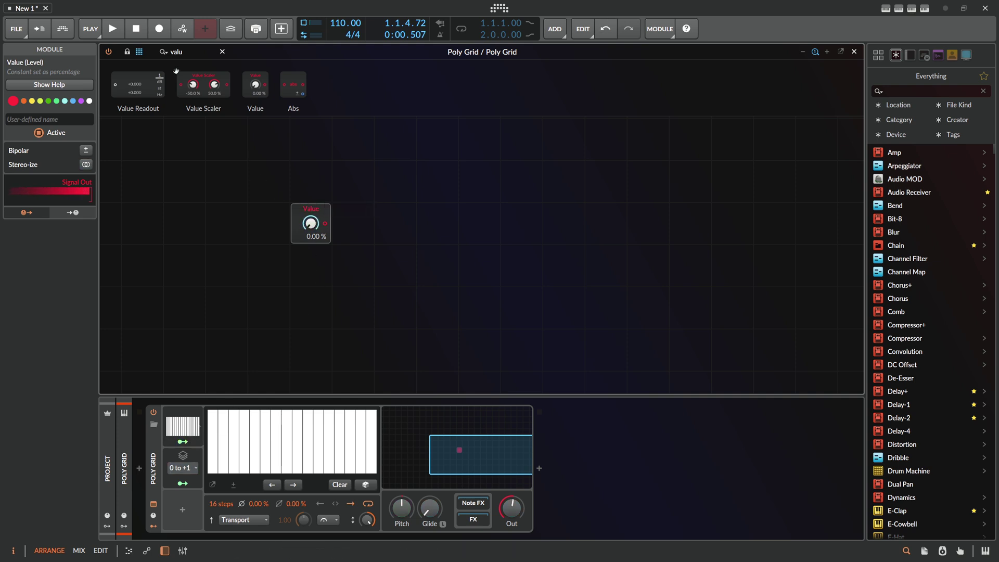
Step: Connect a Value Readout showing all voices to the Value module and redraw the middle steps at varied lower levels
{"action": "left_click_drag", "start_coordinate": [151, 84], "coordinate": [359, 225]}
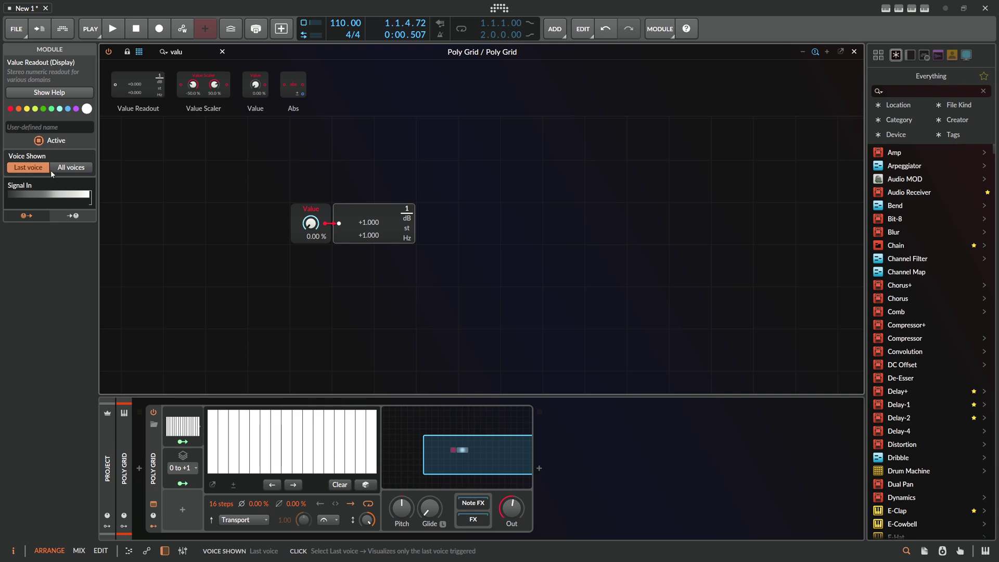
{"action": "left_click", "coordinate": [72, 169]}
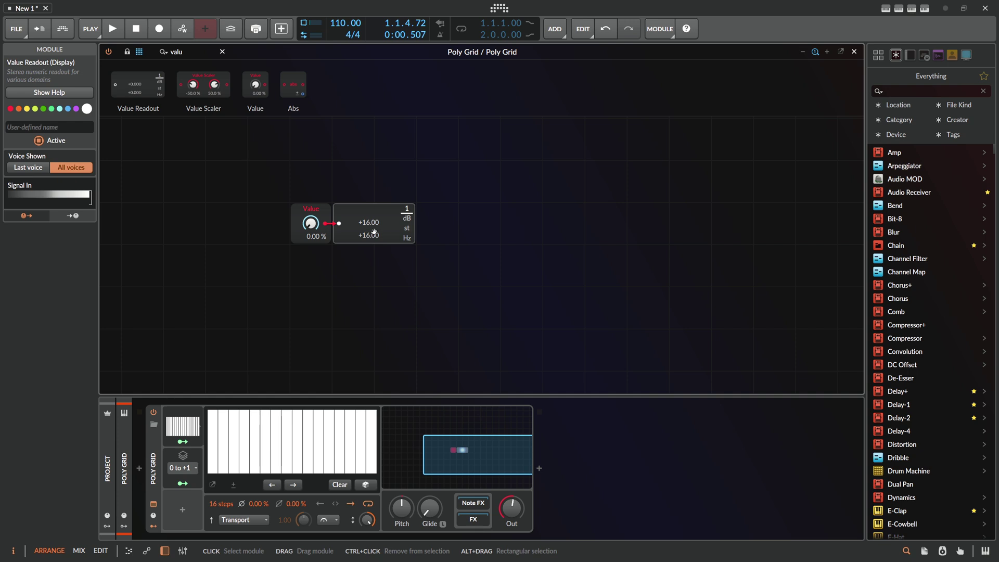
{"action": "mouse_move", "coordinate": [324, 411]}
{"action": "left_mouse_down"}
{"action": "mouse_move", "coordinate": [219, 436]}
{"action": "mouse_move", "coordinate": [280, 422]}
{"action": "mouse_move", "coordinate": [288, 443]}
{"action": "mouse_move", "coordinate": [341, 439]}
{"action": "left_mouse_up"}
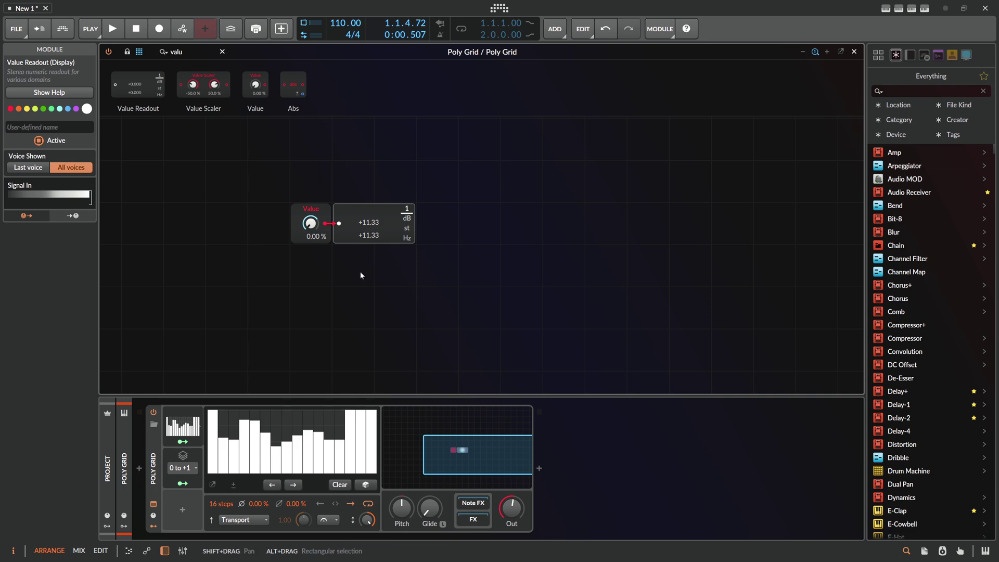
Step: Move the Value and Value Readout modules apart and insert a Voice Stack Tog into the connection between them
{"action": "left_click_drag", "start_coordinate": [447, 255], "coordinate": [407, 231]}
{"action": "left_click_drag", "start_coordinate": [401, 229], "coordinate": [527, 229]}
{"action": "left_click", "coordinate": [376, 191]}
{"action": "left_click_drag", "start_coordinate": [311, 210], "coordinate": [268, 210]}
{"action": "left_click", "coordinate": [267, 190]}
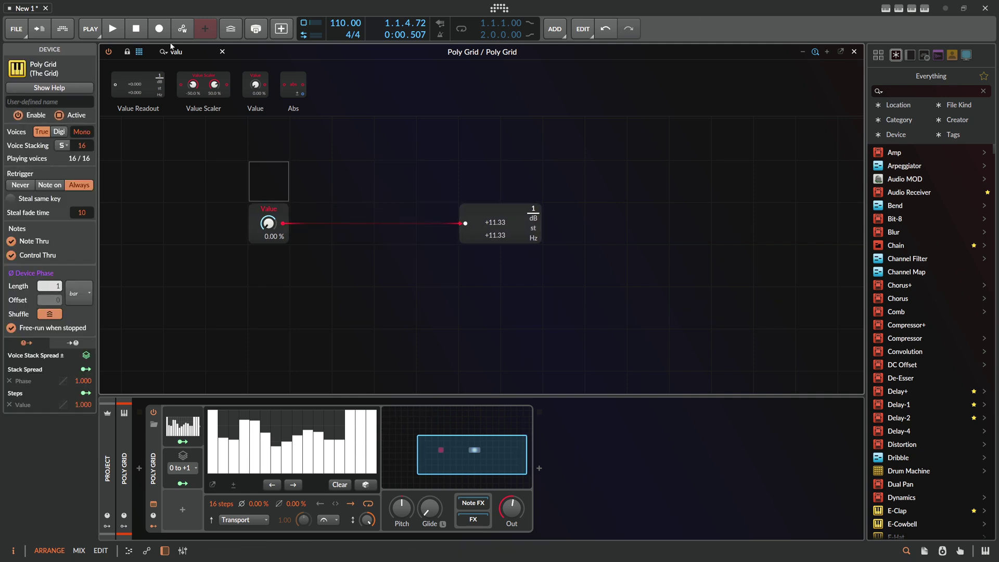
{"action": "left_click", "coordinate": [176, 51]}
{"action": "type", "text": "togg"}
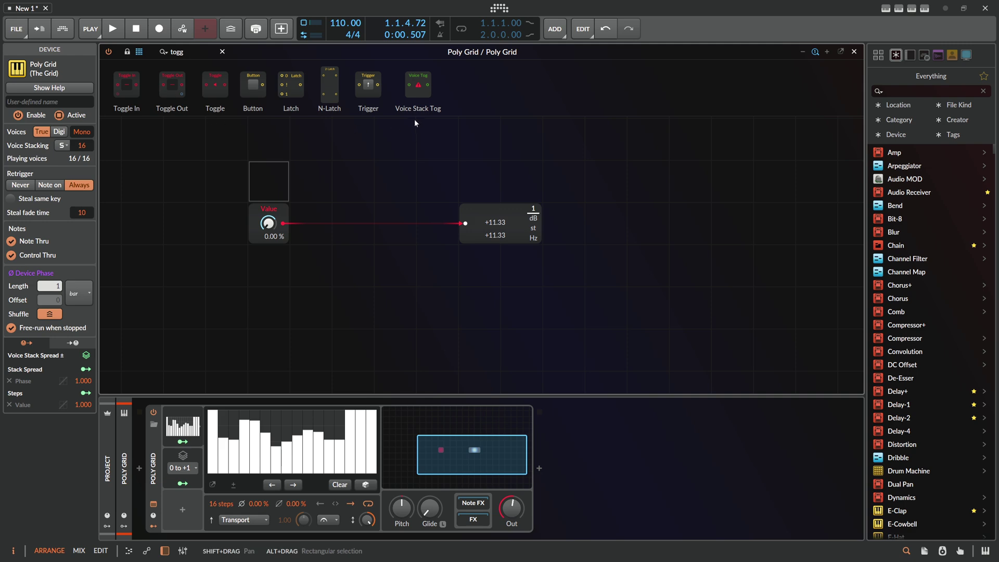
{"action": "left_click_drag", "start_coordinate": [418, 86], "coordinate": [312, 213]}
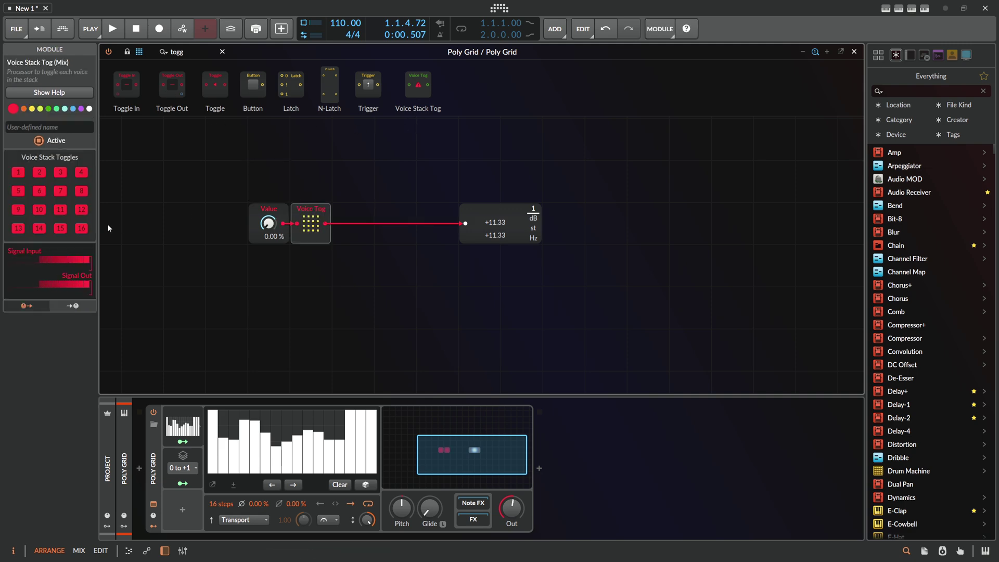
Step: Leave only voice 16 enabled in the Voice Stack Tog and set the Value Readout to show the last voice
{"action": "mouse_move", "coordinate": [82, 229]}
{"action": "left_mouse_down"}
{"action": "mouse_move", "coordinate": [22, 223]}
{"action": "mouse_move", "coordinate": [33, 208]}
{"action": "mouse_move", "coordinate": [79, 205]}
{"action": "mouse_move", "coordinate": [69, 193]}
{"action": "mouse_move", "coordinate": [23, 189]}
{"action": "mouse_move", "coordinate": [19, 178]}
{"action": "mouse_move", "coordinate": [81, 172]}
{"action": "left_mouse_up"}
{"action": "left_click", "coordinate": [82, 229]}
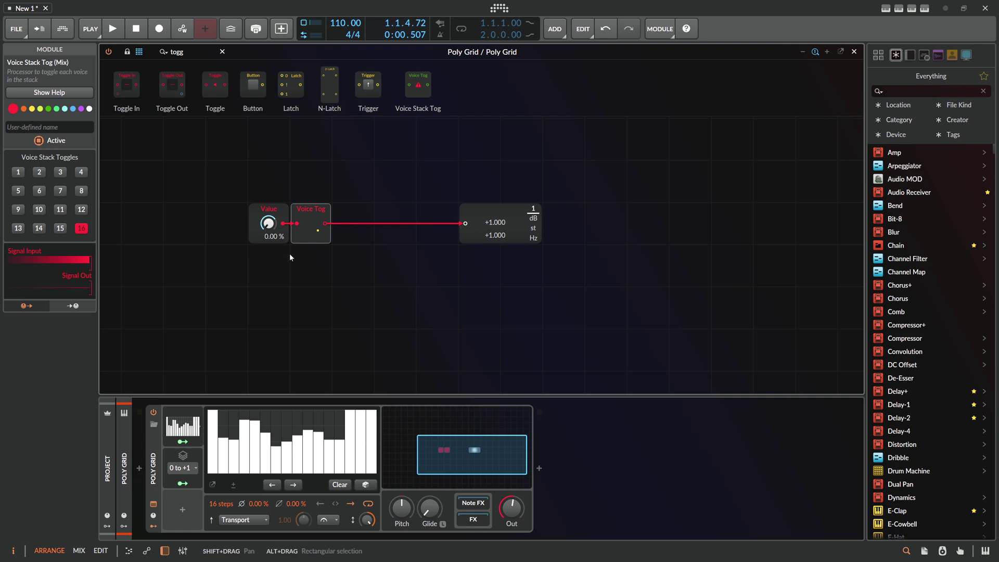
{"action": "left_click", "coordinate": [497, 221]}
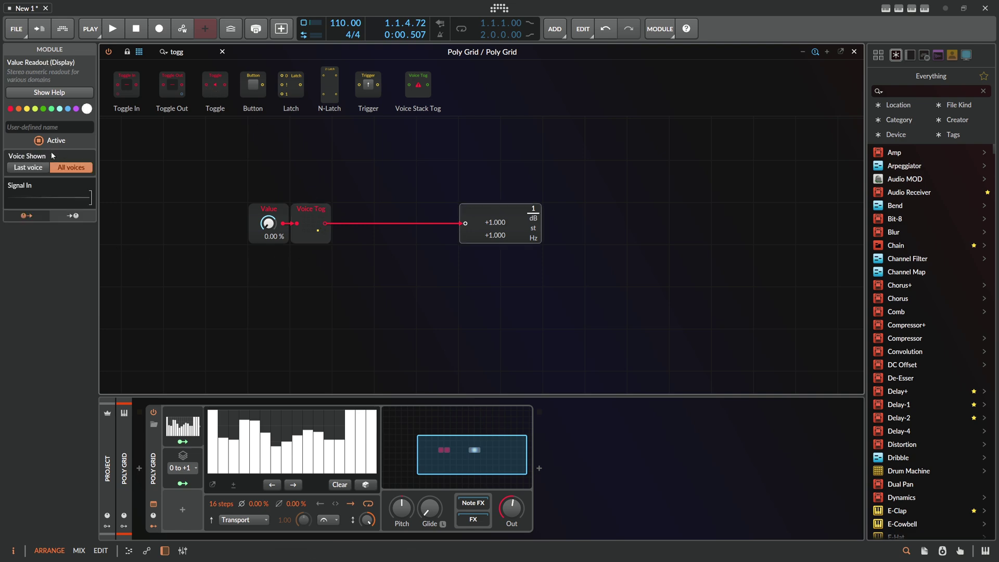
{"action": "left_click", "coordinate": [28, 167]}
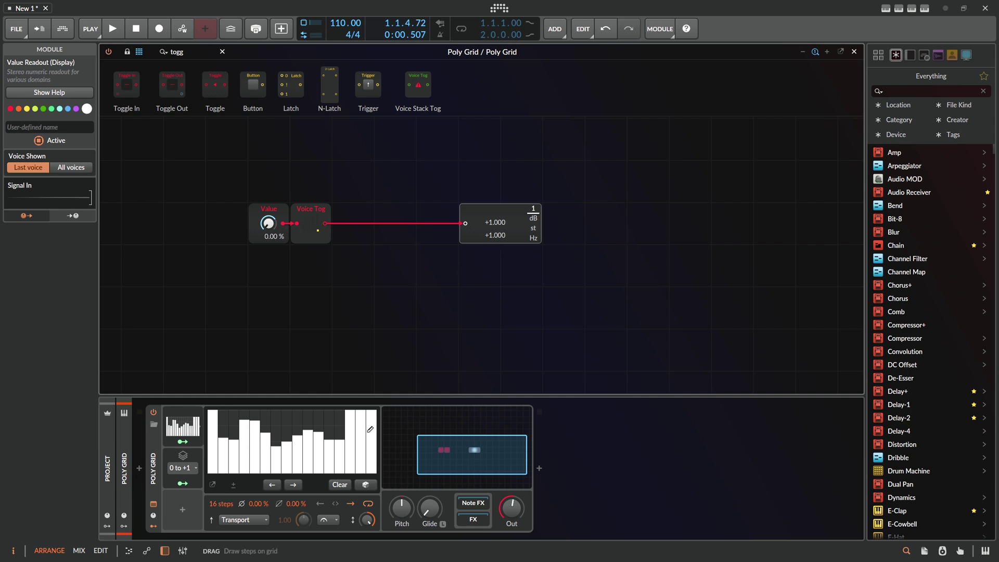
Step: Lower step 16 to 0 %, enable only voice 15 in the Voice Stack Tog, and slightly lower step 15
{"action": "mouse_move", "coordinate": [370, 429]}
{"action": "left_mouse_down"}
{"action": "mouse_move", "coordinate": [370, 442]}
{"action": "mouse_move", "coordinate": [370, 416]}
{"action": "mouse_move", "coordinate": [375, 474]}
{"action": "left_mouse_up"}
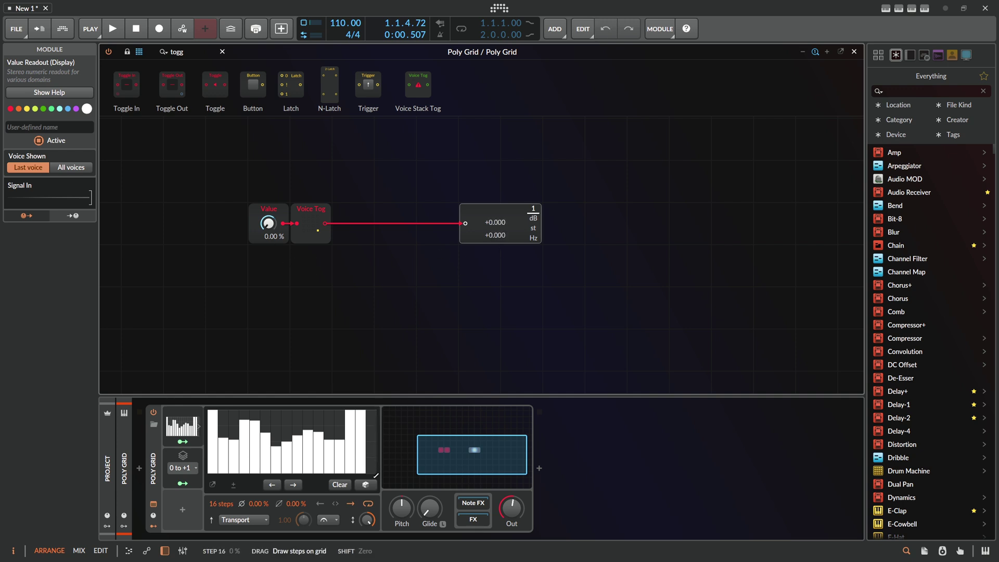
{"action": "left_click", "coordinate": [321, 237]}
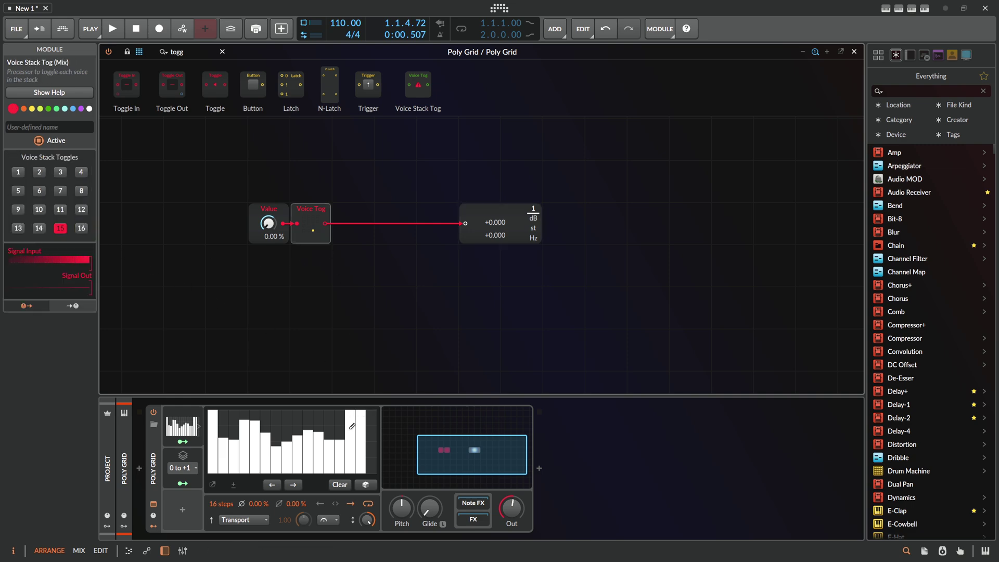
{"action": "mouse_move", "coordinate": [359, 417]}
{"action": "left_mouse_down"}
{"action": "mouse_move", "coordinate": [360, 449]}
{"action": "mouse_move", "coordinate": [361, 415]}
{"action": "left_mouse_up"}
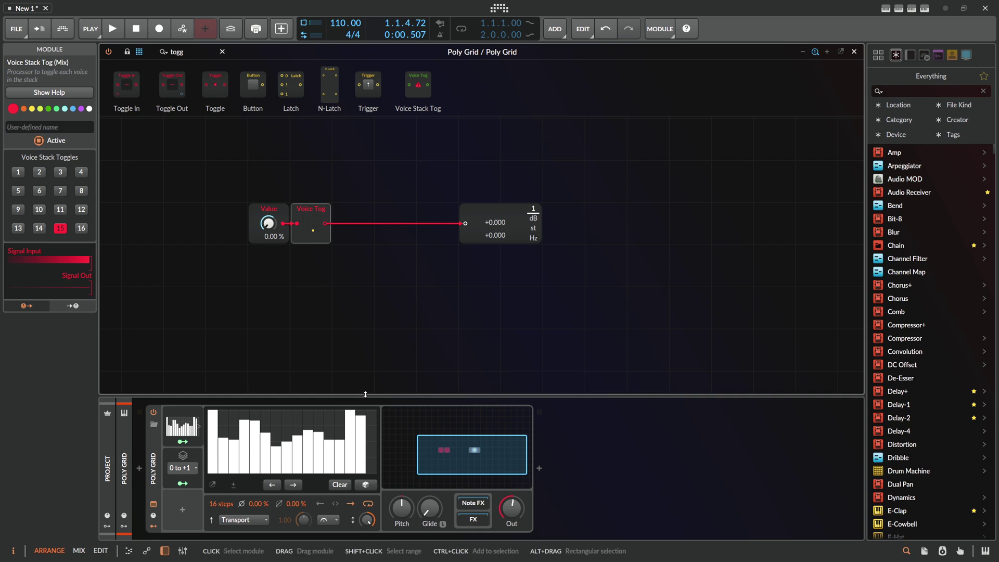
Step: Raise step 16 to 100 % and leave only voice 16 enabled in the Voice Stack Tog
{"action": "left_click", "coordinate": [497, 228]}
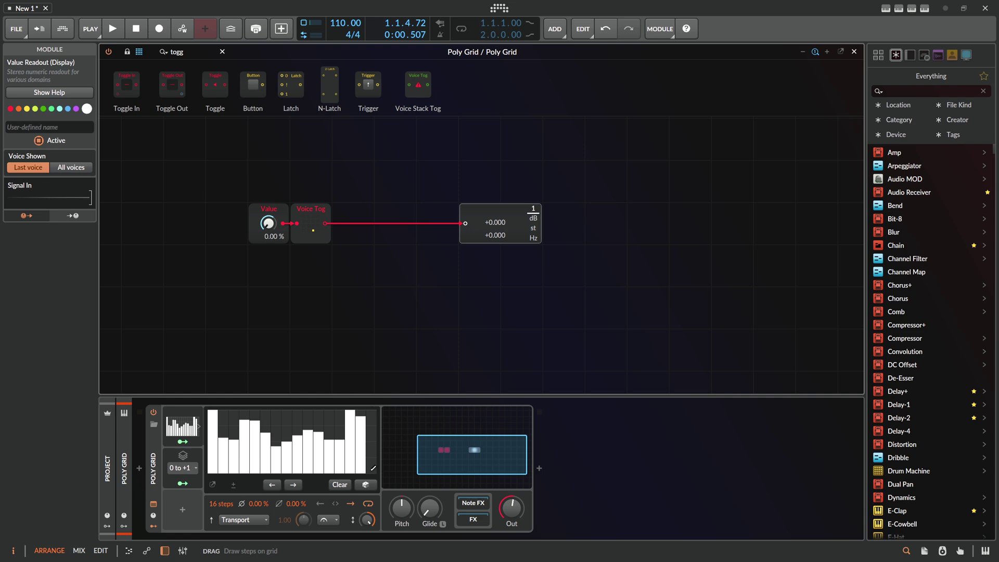
{"action": "mouse_move", "coordinate": [373, 468]}
{"action": "left_mouse_down"}
{"action": "mouse_move", "coordinate": [376, 406]}
{"action": "mouse_move", "coordinate": [373, 463]}
{"action": "mouse_move", "coordinate": [379, 428]}
{"action": "left_mouse_up"}
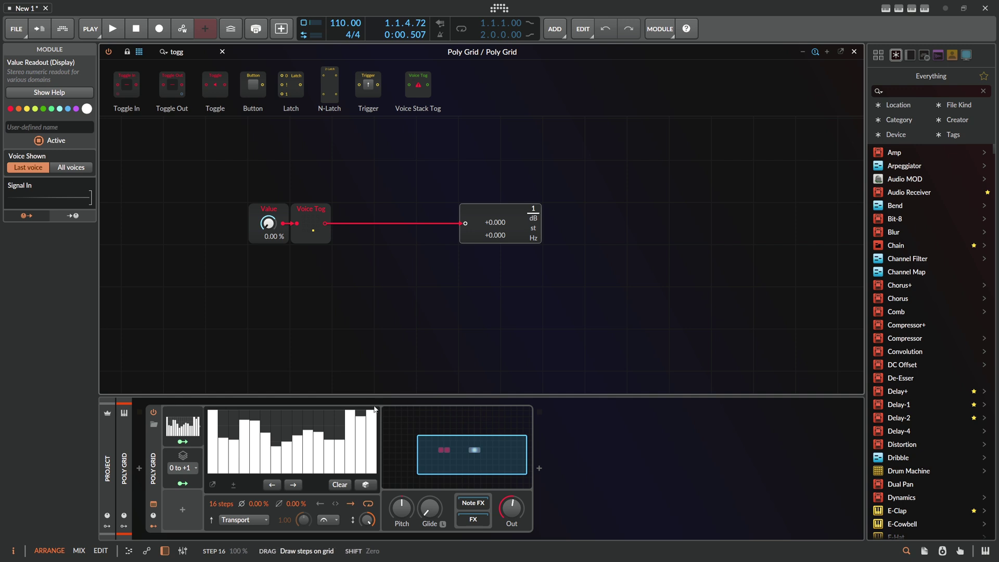
{"action": "left_click", "coordinate": [312, 231]}
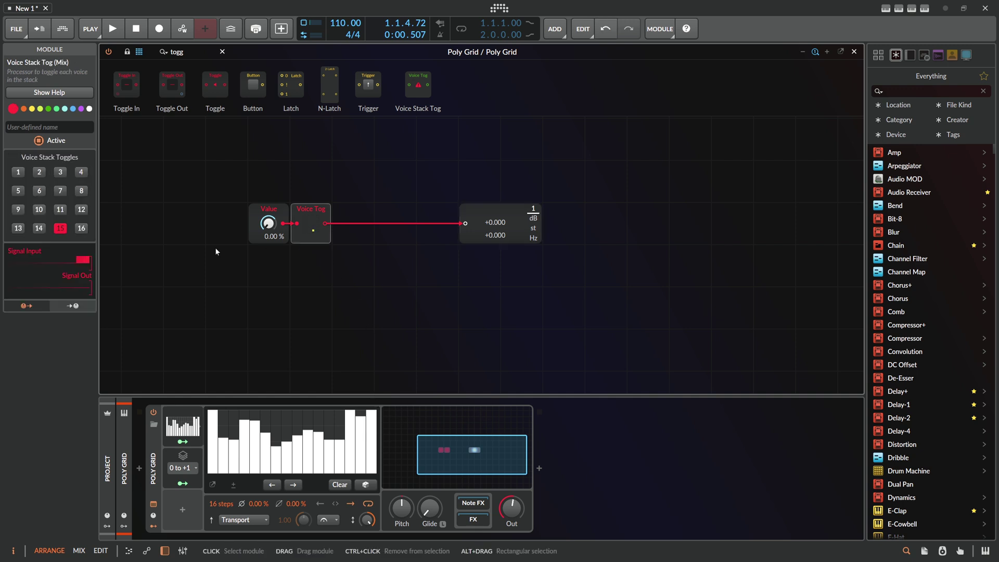
{"action": "left_click", "coordinate": [61, 228]}
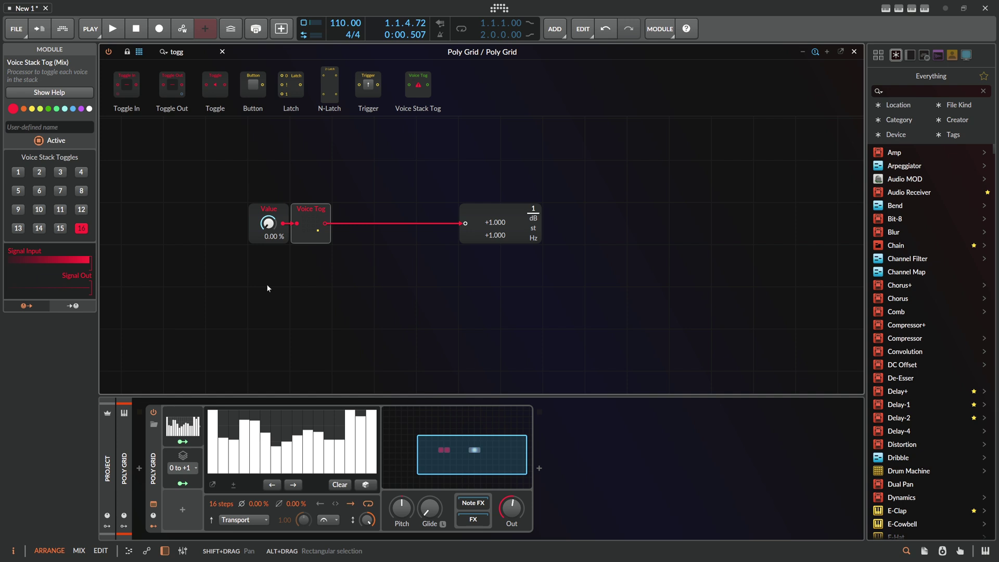
Step: Set the Value Readout to show all voices and redraw step 16 from the bottom up to 100 %
{"action": "left_click", "coordinate": [507, 236]}
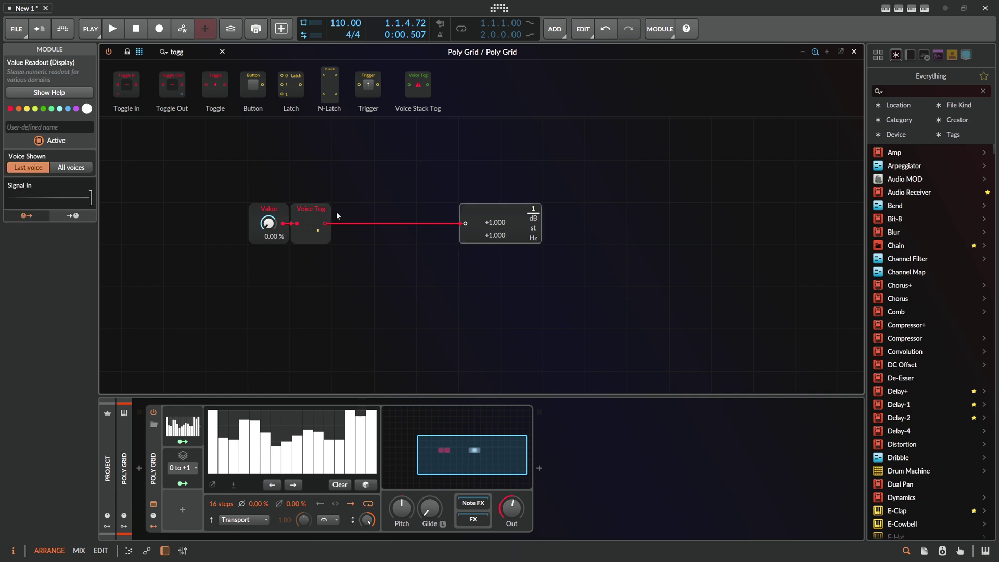
{"action": "left_click", "coordinate": [78, 167]}
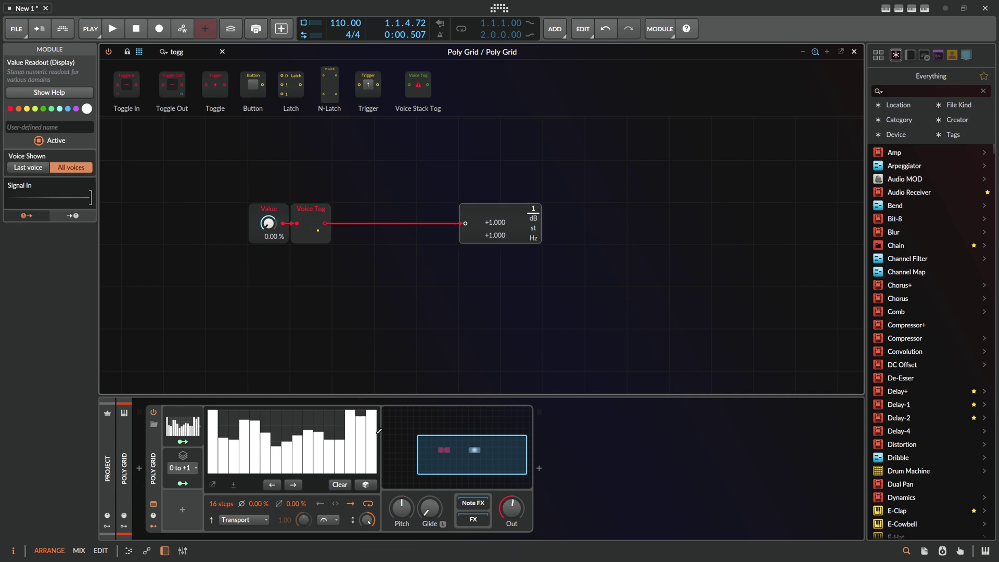
{"action": "left_click_drag", "start_coordinate": [372, 481], "coordinate": [371, 395]}
{"action": "left_click", "coordinate": [328, 235]}
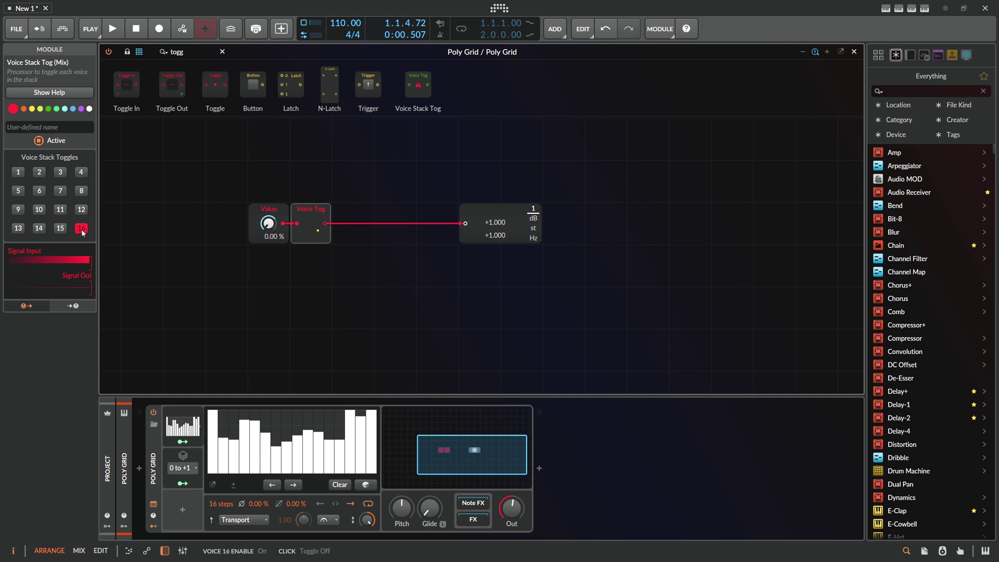
{"action": "left_click", "coordinate": [491, 224]}
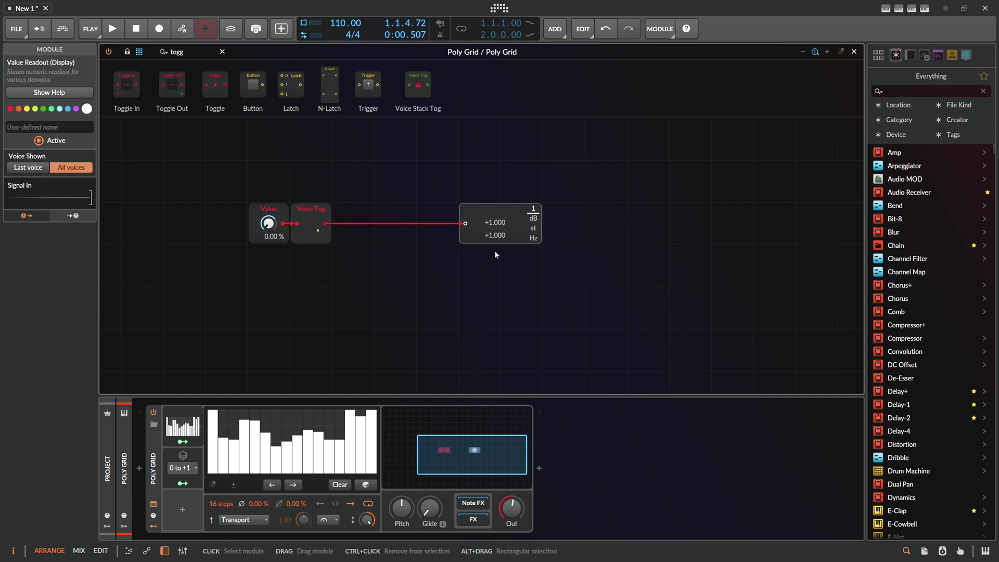
Step: Leave only voice 15 enabled in the Voice Stack Tog and raise step 15 to full level
{"action": "left_click", "coordinate": [312, 231]}
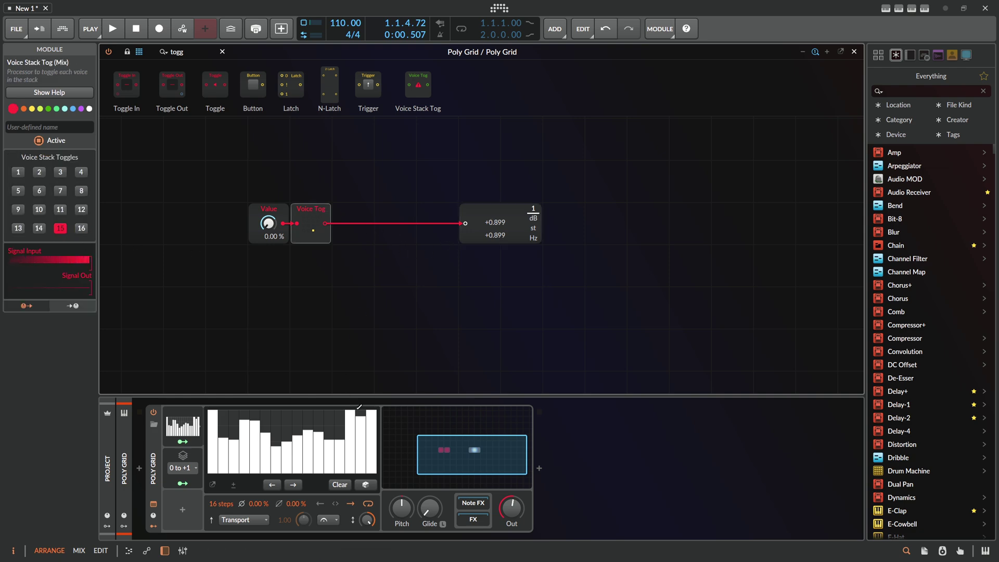
{"action": "left_click_drag", "start_coordinate": [357, 408], "coordinate": [363, 404]}
{"action": "left_click", "coordinate": [509, 230]}
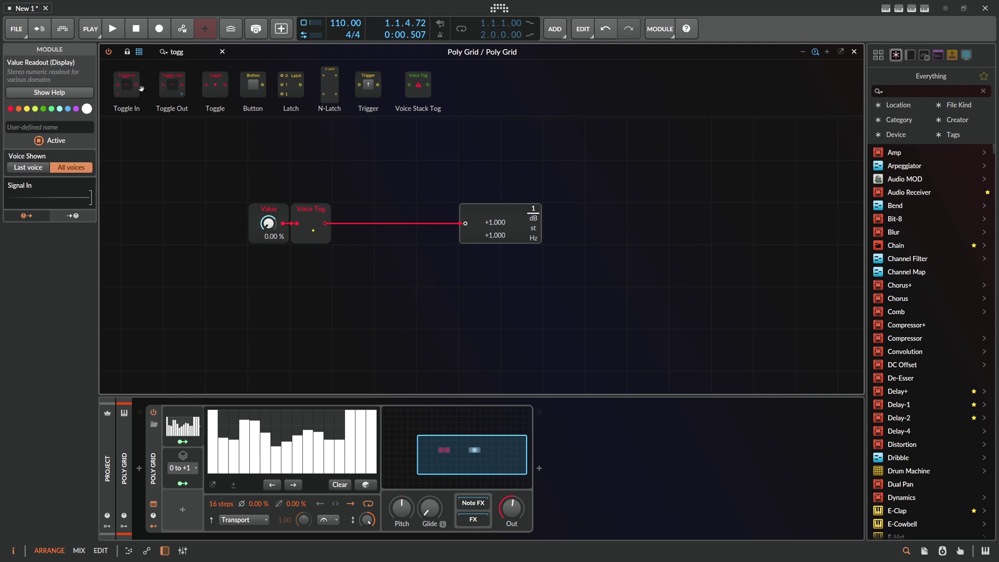
Step: Find the Modulator Out module with the search "mod" and place it between the Voice Stack Tog and the Value Readout
{"action": "left_click_drag", "start_coordinate": [188, 52], "coordinate": [119, 54]}
{"action": "key", "text": "BackSpace"}
{"action": "type", "text": "mod"}
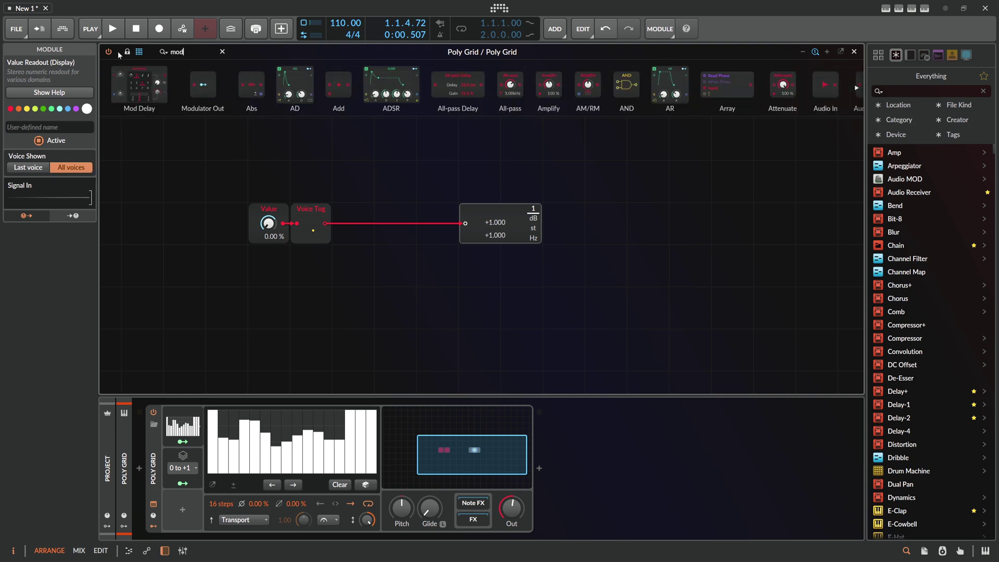
{"action": "left_click_drag", "start_coordinate": [293, 124], "coordinate": [395, 223]}
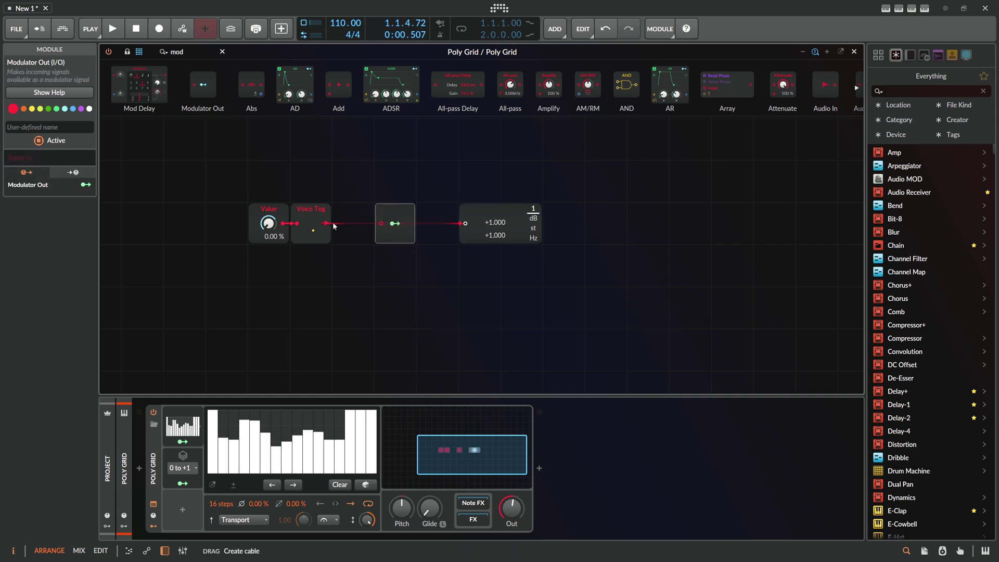
Step: Insert a Poly → Mono module between the Voice Stack Tog and the Modulator Out and set its mode to Sum
{"action": "key", "text": "ctrl+a"}
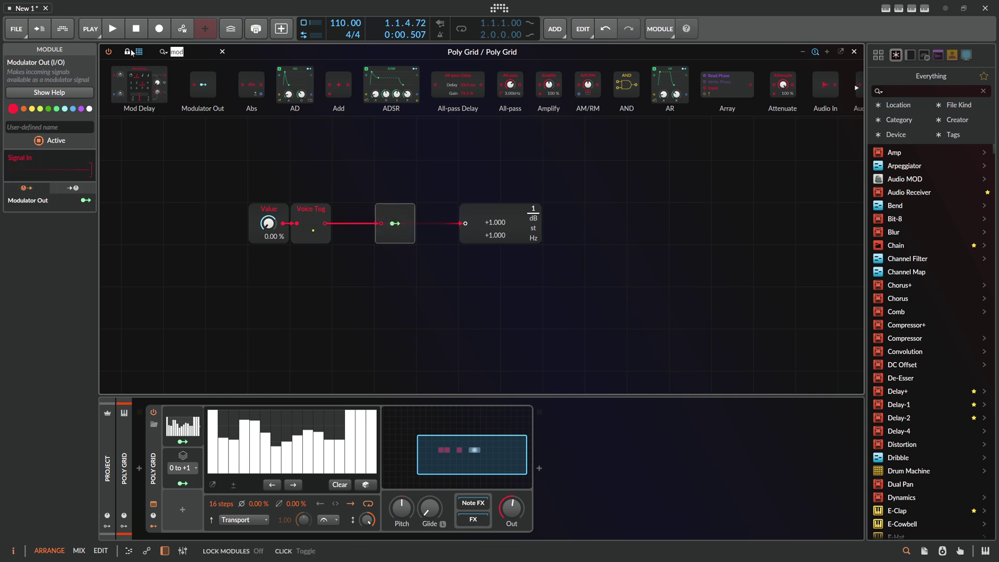
{"action": "type", "text": "poly"}
{"action": "left_click_drag", "start_coordinate": [133, 84], "coordinate": [353, 235]}
{"action": "left_click", "coordinate": [352, 234]}
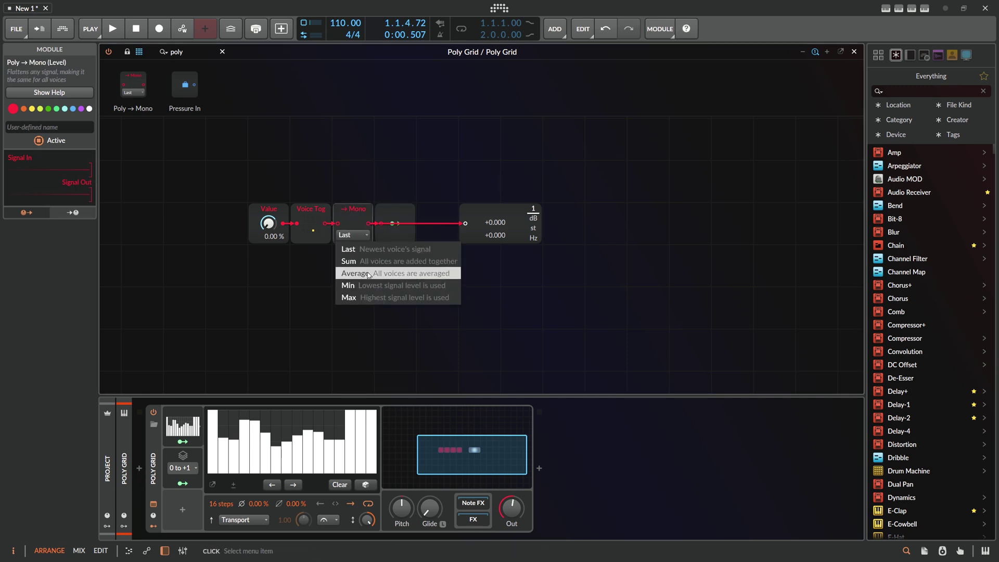
{"action": "left_click", "coordinate": [368, 261]}
Step: Move the Value Readout one row below the module chain and set it to show the last voice
{"action": "left_click_drag", "start_coordinate": [498, 218], "coordinate": [498, 260]}
{"action": "left_click", "coordinate": [28, 167]}
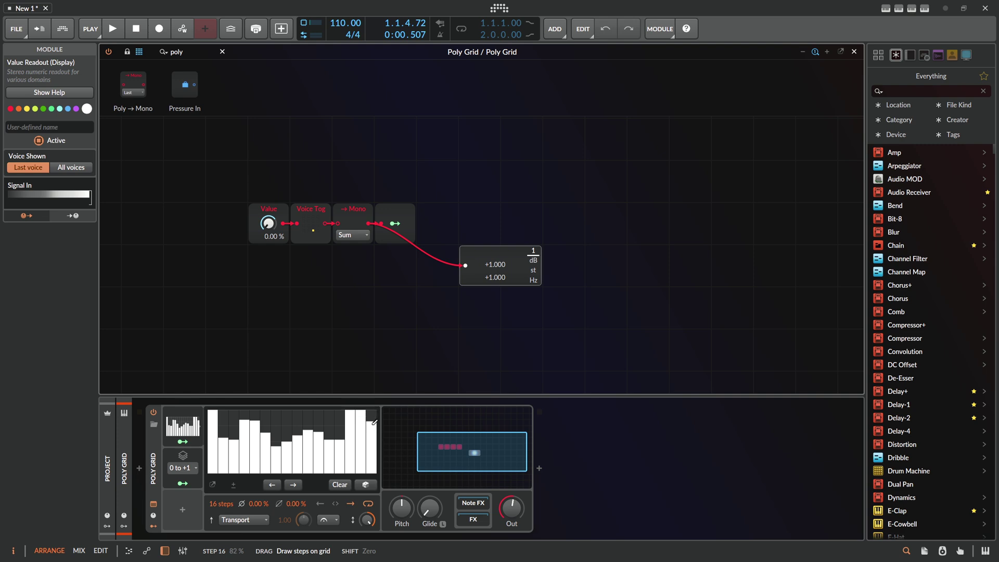
Step: Inspect the Voice Stack Tog while varying step 16, ending at 100 %
{"action": "left_click", "coordinate": [311, 223]}
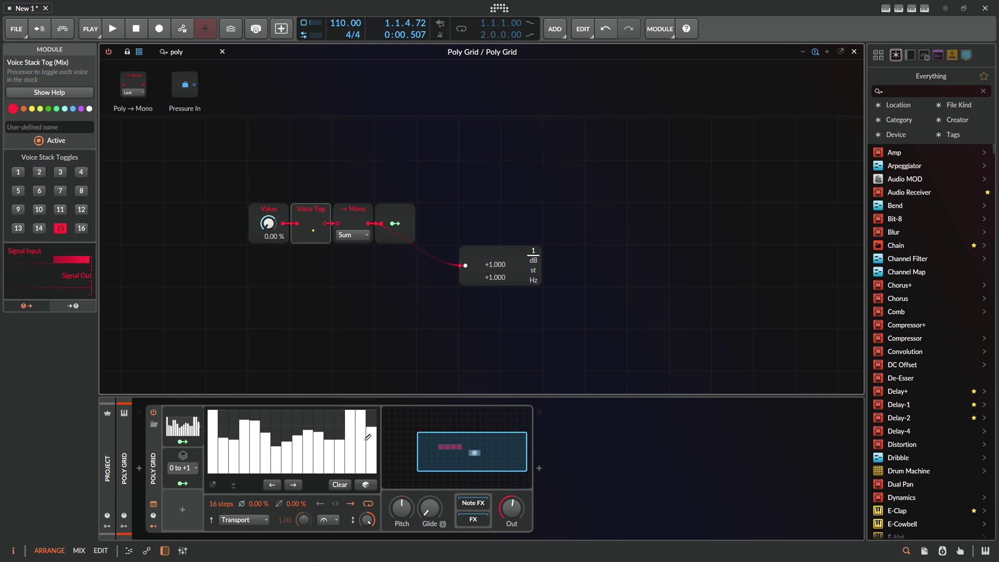
{"action": "mouse_move", "coordinate": [363, 438]}
{"action": "left_mouse_down"}
{"action": "mouse_move", "coordinate": [364, 407]}
{"action": "mouse_move", "coordinate": [368, 466]}
{"action": "mouse_move", "coordinate": [364, 409]}
{"action": "left_mouse_up"}
{"action": "left_click_drag", "start_coordinate": [369, 441], "coordinate": [375, 391]}
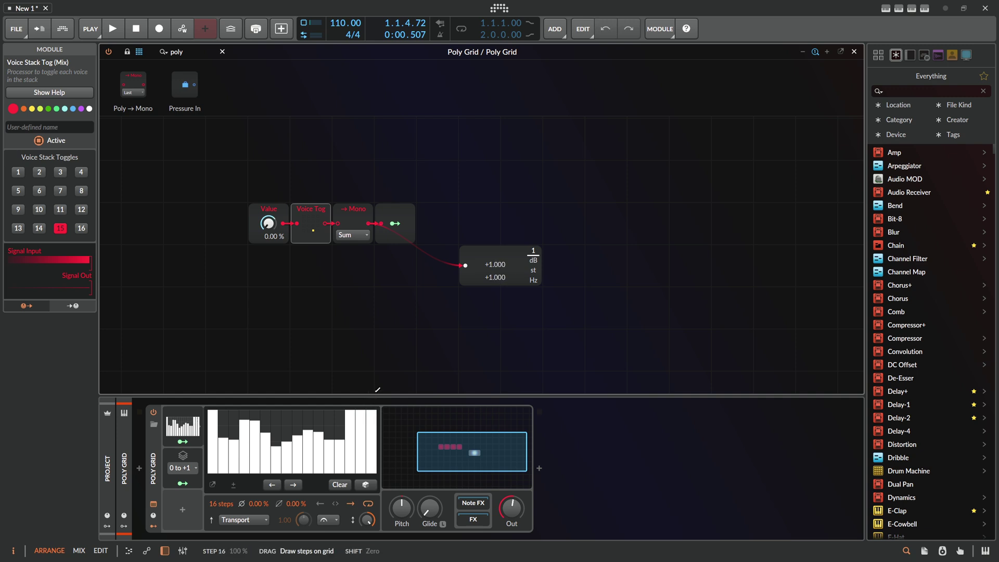
Step: Delete the Value Readout and duplicate the Voice Stack Tog, Poly → Mono and Modulator Out chain twice
{"action": "left_click", "coordinate": [508, 255]}
{"action": "key", "text": "Delete"}
{"action": "left_click_drag", "start_coordinate": [414, 267], "coordinate": [312, 216]}
{"action": "key", "text": "ctrl+d"}
{"action": "key", "text": "ctrl+d"}
Step: Enable only voice 16 in the upper Voice Stack Tog and only voice 14 in the lower one
{"action": "left_click", "coordinate": [312, 259]}
{"action": "left_click", "coordinate": [312, 259]}
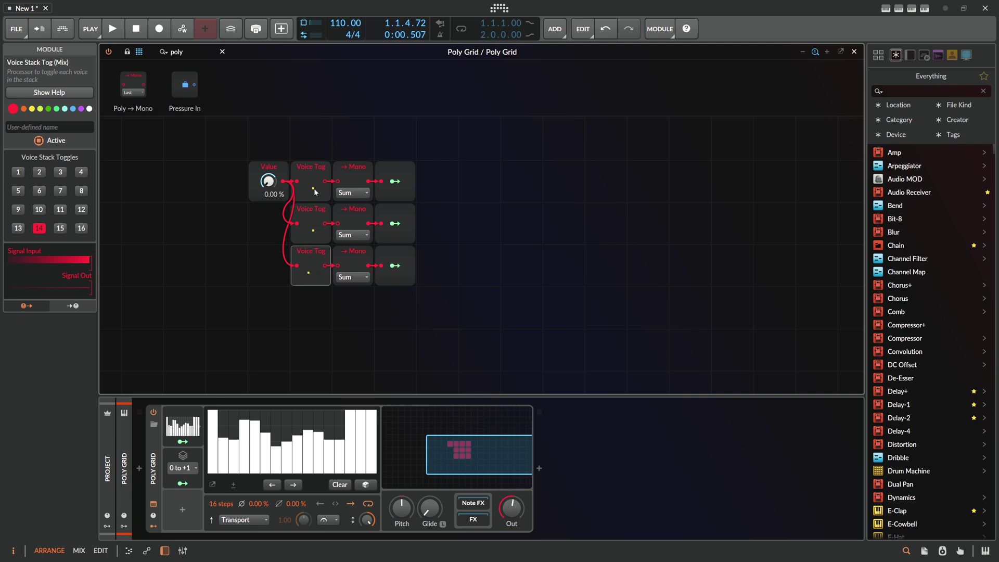
{"action": "left_click", "coordinate": [315, 192]}
{"action": "left_click", "coordinate": [60, 229]}
{"action": "left_click", "coordinate": [311, 268]}
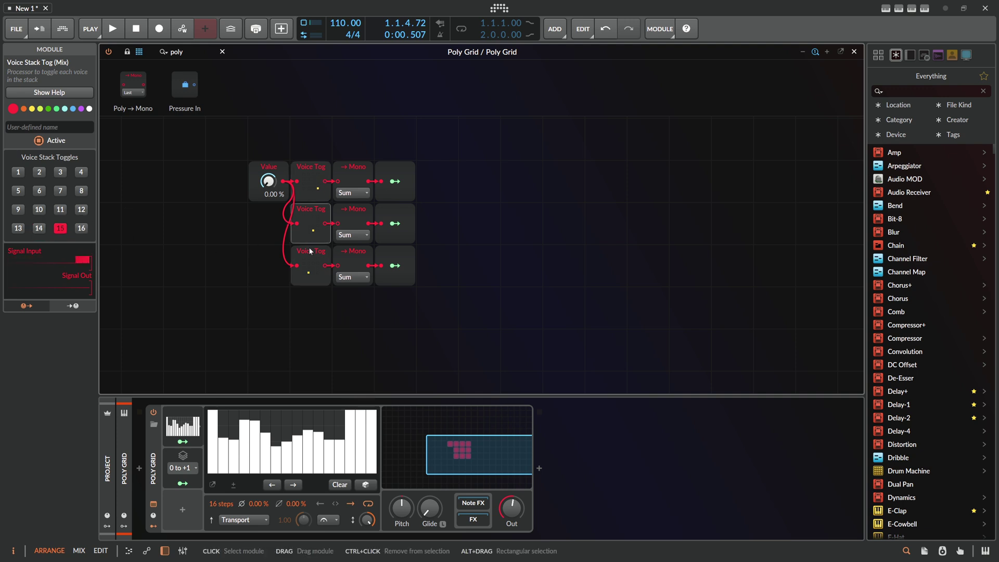
Step: Add a Sine oscillator and modulate its Skew from the voice 16 Modulator Out and its Fold from the voice 15 one
{"action": "type", "text": "sine"}
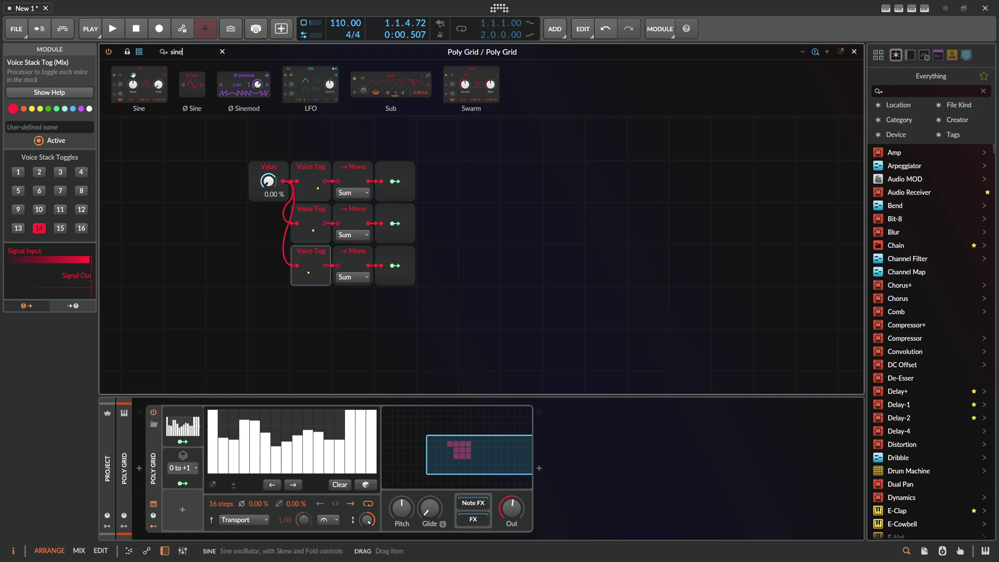
{"action": "left_click_drag", "start_coordinate": [133, 74], "coordinate": [591, 259]}
{"action": "left_click", "coordinate": [394, 181]}
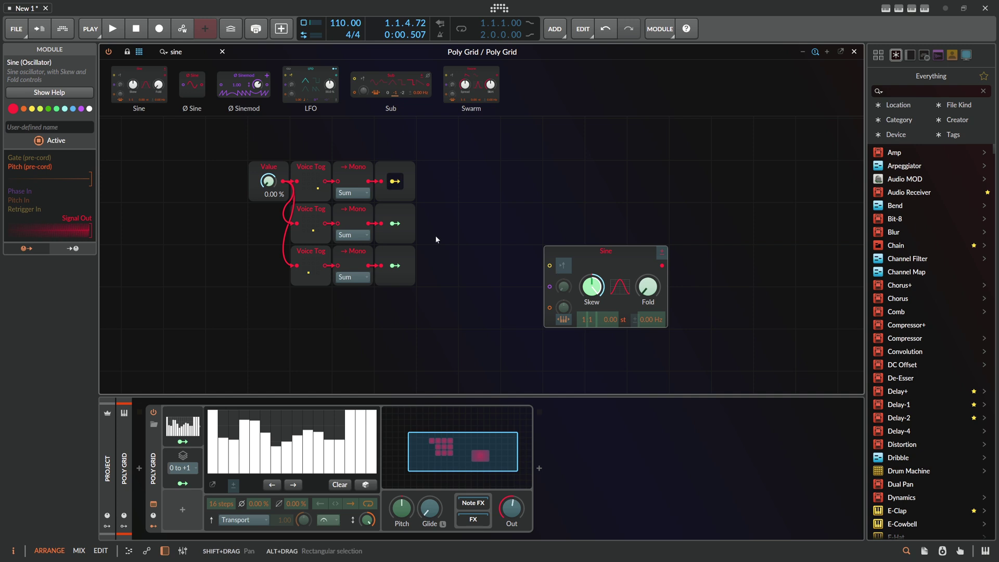
{"action": "left_click", "coordinate": [395, 223]}
{"action": "mouse_move", "coordinate": [648, 286]}
{"action": "left_mouse_down"}
{"action": "mouse_move", "coordinate": [648, 257]}
{"action": "mouse_move", "coordinate": [648, 286]}
{"action": "left_mouse_up"}
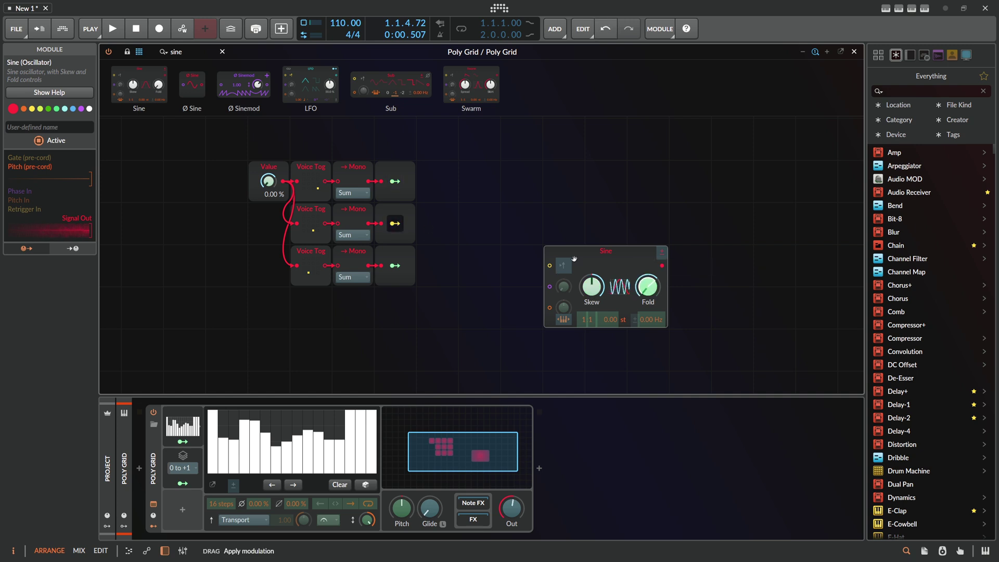
{"action": "left_click", "coordinate": [396, 223]}
Step: Add an AD envelope after the Sine oscillator and an Audio Out after the envelope
{"action": "left_click_drag", "start_coordinate": [576, 209], "coordinate": [501, 207]}
{"action": "left_click", "coordinate": [176, 52]}
{"action": "type", "text": "ad"}
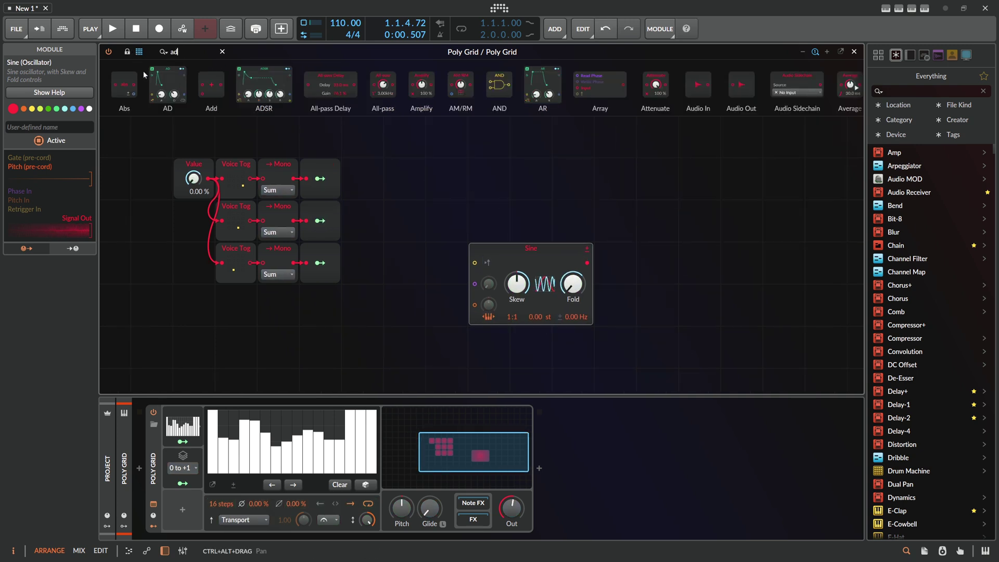
{"action": "left_click_drag", "start_coordinate": [226, 85], "coordinate": [237, 112]}
{"action": "key", "text": "Return"}
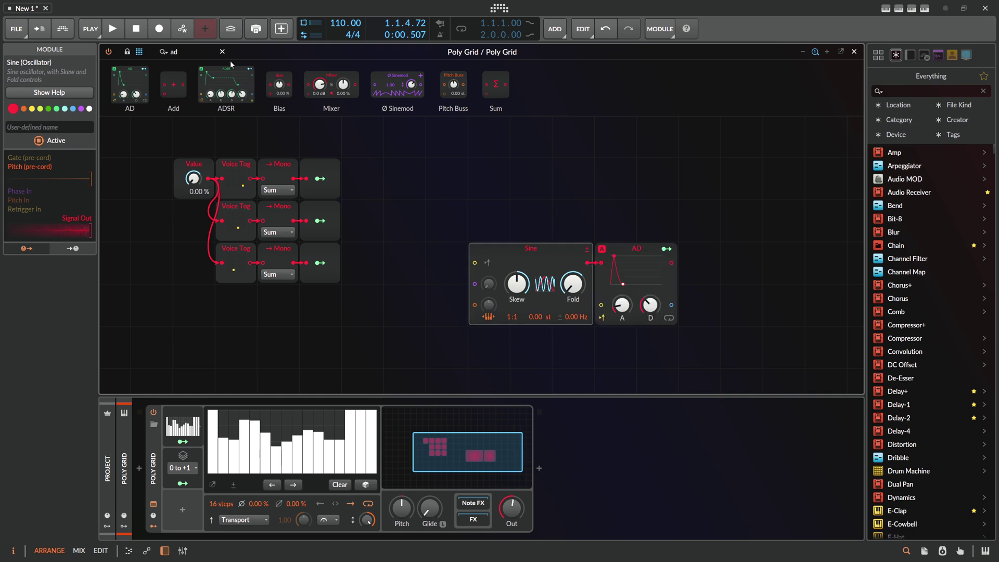
{"action": "type", "text": "out"}
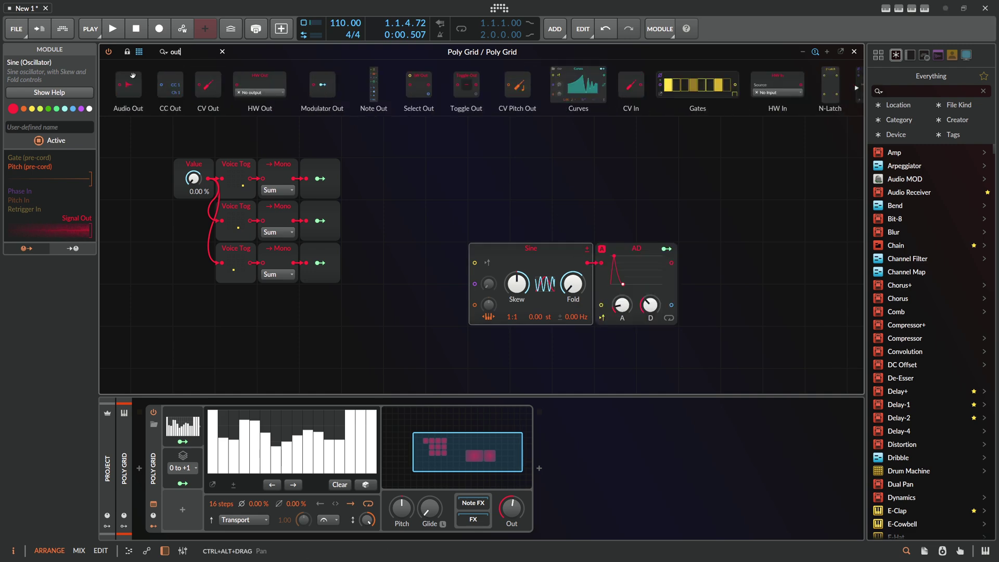
{"action": "left_click_drag", "start_coordinate": [133, 76], "coordinate": [698, 262]}
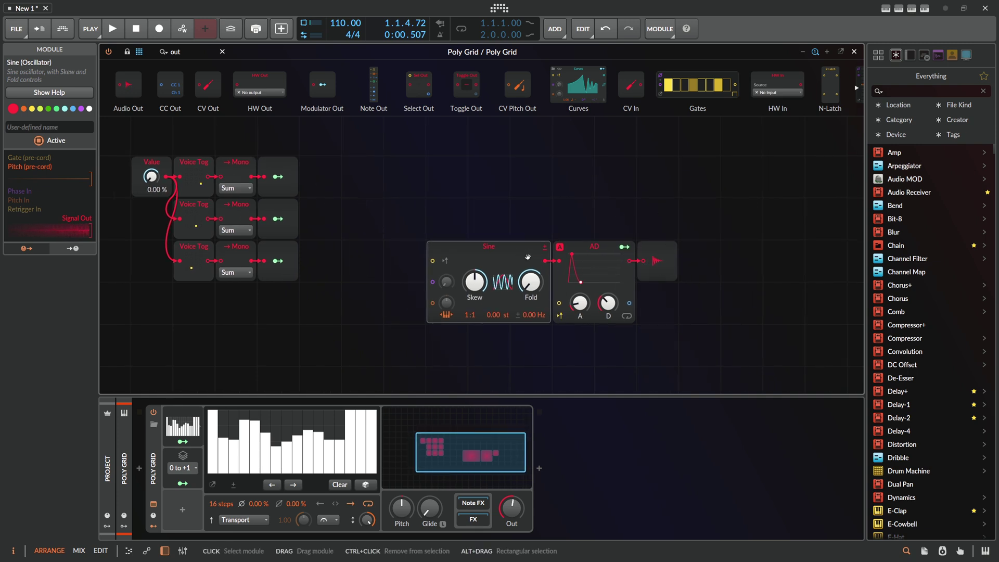
Step: Insert a Voice Stack Tog between the AD envelope and the Audio Out and leave only voice 1 enabled
{"action": "left_click", "coordinate": [198, 50]}
{"action": "type", "text": "tog"}
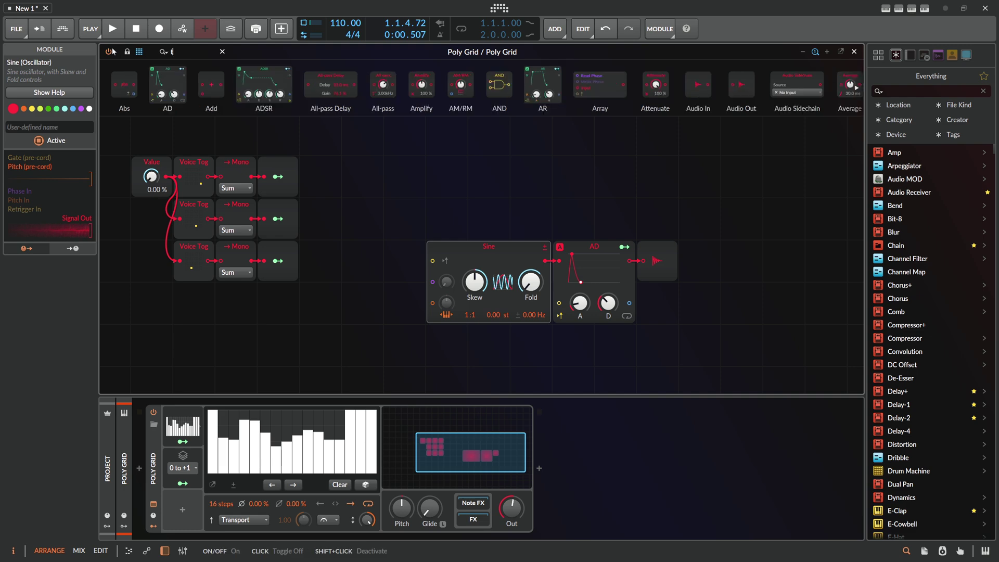
{"action": "left_click_drag", "start_coordinate": [272, 92], "coordinate": [654, 254]}
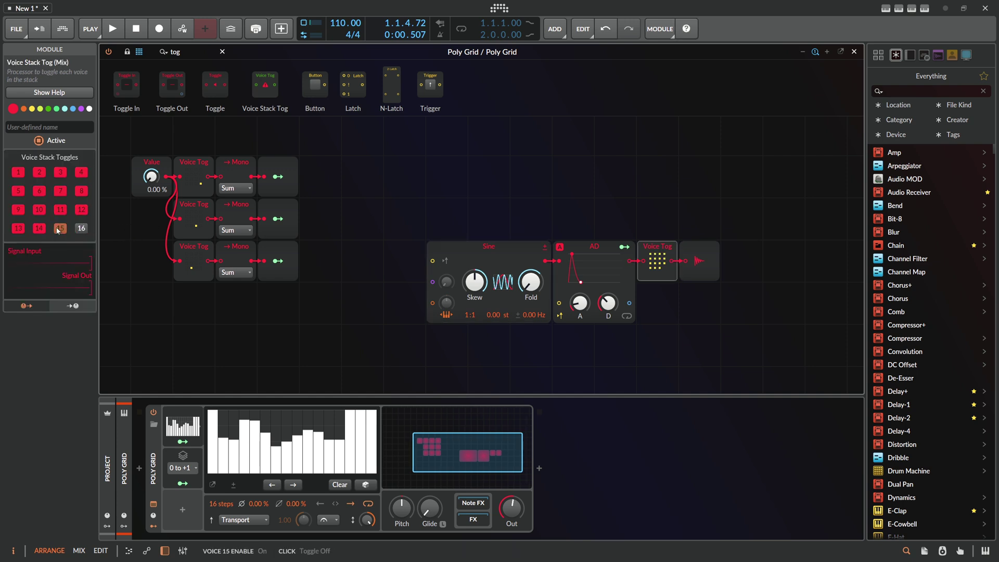
{"action": "left_click", "coordinate": [19, 191]}
{"action": "left_click", "coordinate": [39, 191]}
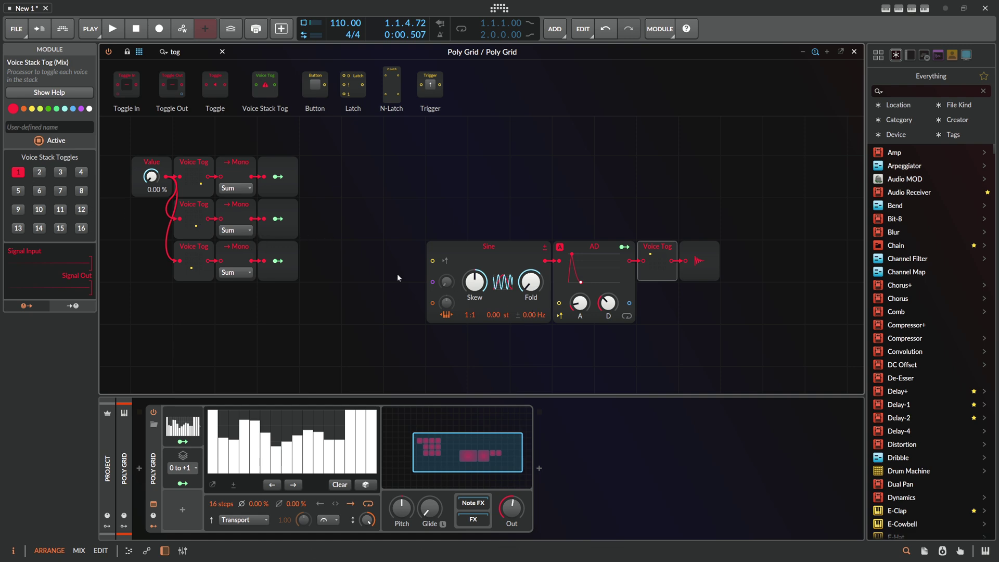
Step: Modulate the AD envelope's decay from the voice 14 Modulator Out and redraw the steps with steps 1 to 13 at zero
{"action": "left_click", "coordinate": [277, 260]}
{"action": "left_click_drag", "start_coordinate": [610, 305], "coordinate": [611, 284]}
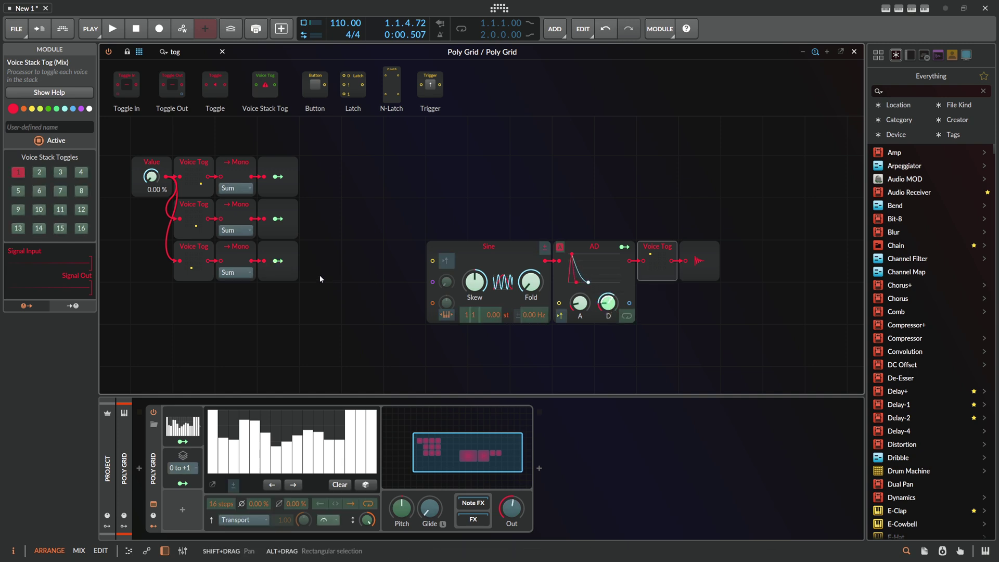
{"action": "mouse_move", "coordinate": [361, 433]}
{"action": "left_mouse_down"}
{"action": "mouse_move", "coordinate": [357, 465]}
{"action": "mouse_move", "coordinate": [206, 486]}
{"action": "mouse_move", "coordinate": [379, 485]}
{"action": "mouse_move", "coordinate": [350, 468]}
{"action": "mouse_move", "coordinate": [375, 440]}
{"action": "mouse_move", "coordinate": [373, 416]}
{"action": "mouse_move", "coordinate": [354, 437]}
{"action": "mouse_move", "coordinate": [350, 426]}
{"action": "mouse_move", "coordinate": [348, 449]}
{"action": "left_mouse_up"}
Step: Duplicate the Sine oscillator above the original and connect the copy's output to the lower Sine's Phase In
{"action": "left_click_drag", "start_coordinate": [490, 252], "coordinate": [433, 282]}
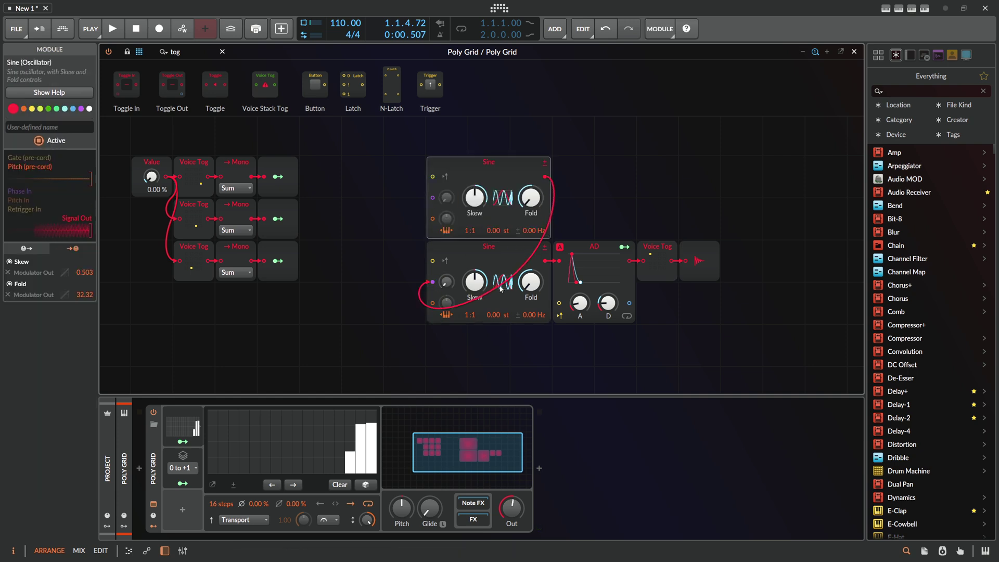
Step: Duplicate the voice 14 modulation row below itself and enable only voice 13 in the copied Voice Stack Tog
{"action": "left_click_drag", "start_coordinate": [343, 286], "coordinate": [176, 263]}
{"action": "left_click_drag", "start_coordinate": [200, 255], "coordinate": [204, 297], "text": "ctrl"}
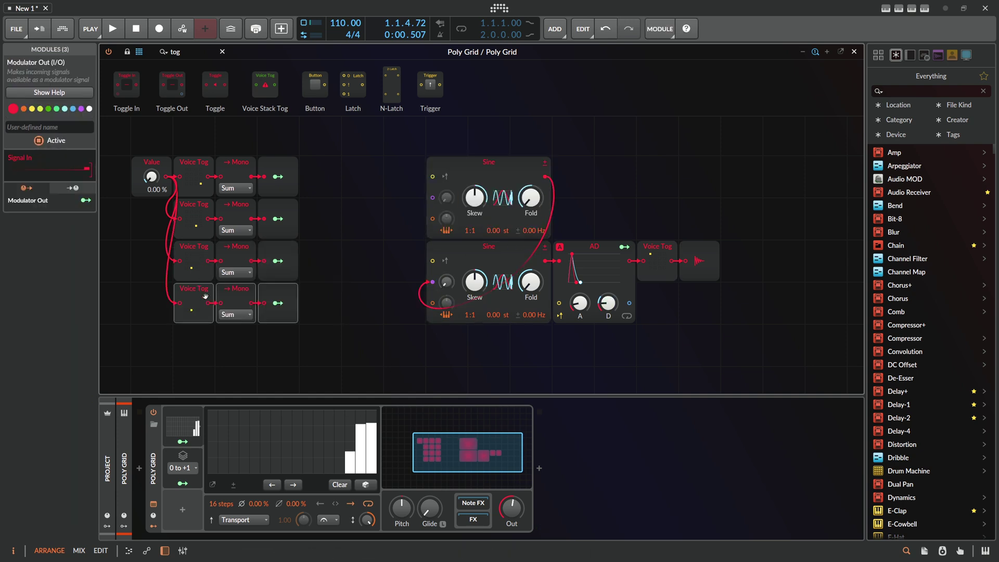
{"action": "left_click", "coordinate": [194, 297]}
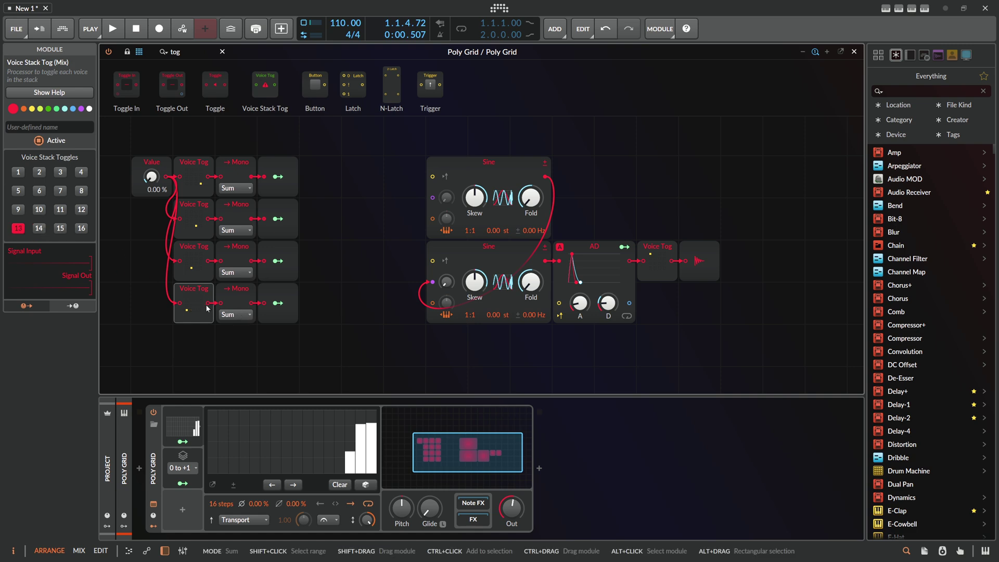
Step: Modulate the lower Sine's phase modulation amount from the voice 13 Modulator Out
{"action": "left_click", "coordinate": [278, 303]}
{"action": "left_click_drag", "start_coordinate": [446, 282], "coordinate": [446, 232]}
{"action": "left_click", "coordinate": [277, 303]}
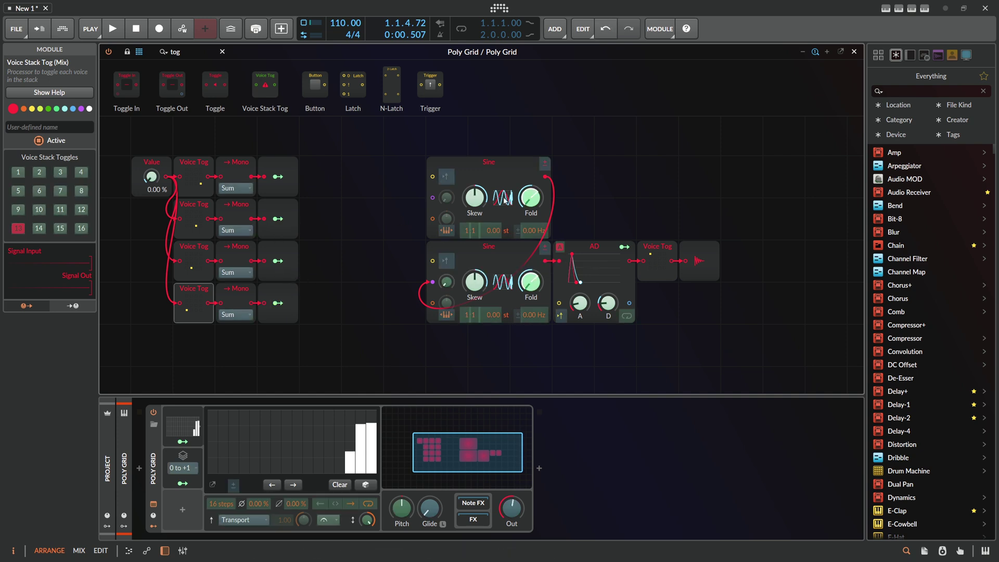
Step: Clear the copied Fold and Skew modulations from the upper Sine oscillator
{"action": "left_click", "coordinate": [278, 219]}
{"action": "left_click_drag", "start_coordinate": [528, 197], "coordinate": [528, 197]}
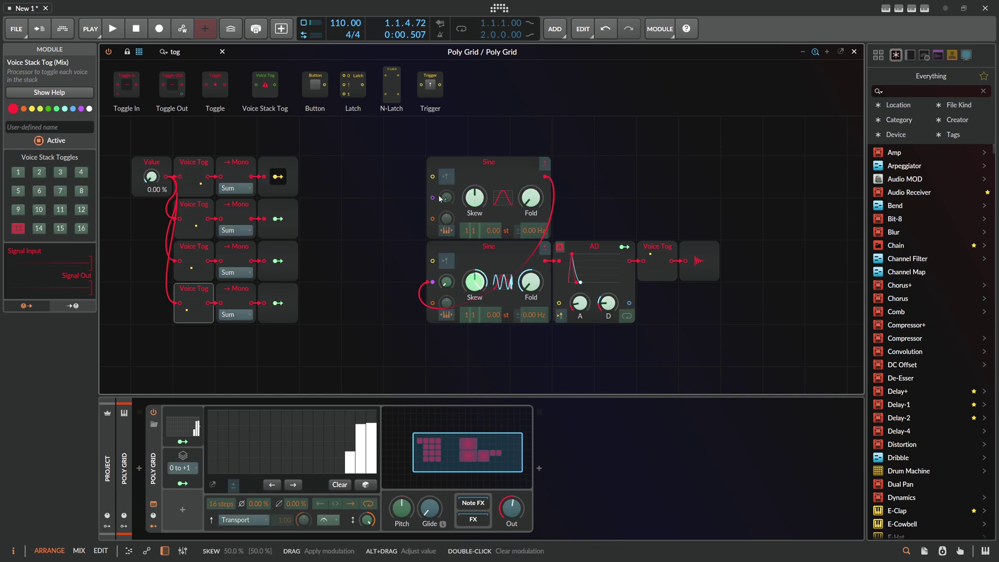
Step: Modulate the upper Sine's Skew by 0.500 from a duplicate of the voice 13 modulation row with only voice 12 enabled
{"action": "left_click_drag", "start_coordinate": [325, 350], "coordinate": [202, 302]}
{"action": "key", "text": "ctrl+d"}
{"action": "left_click", "coordinate": [192, 338]}
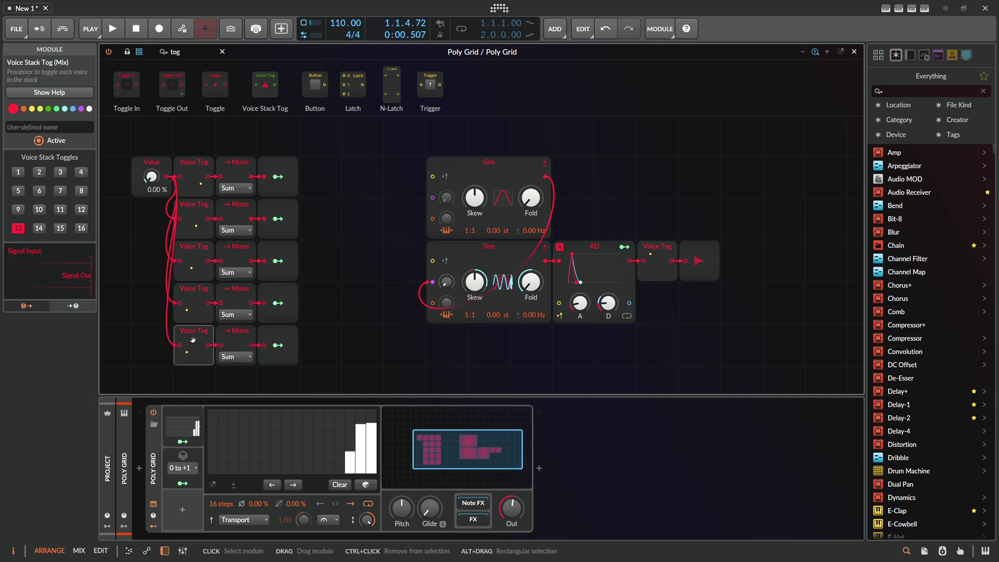
{"action": "left_click", "coordinate": [277, 345]}
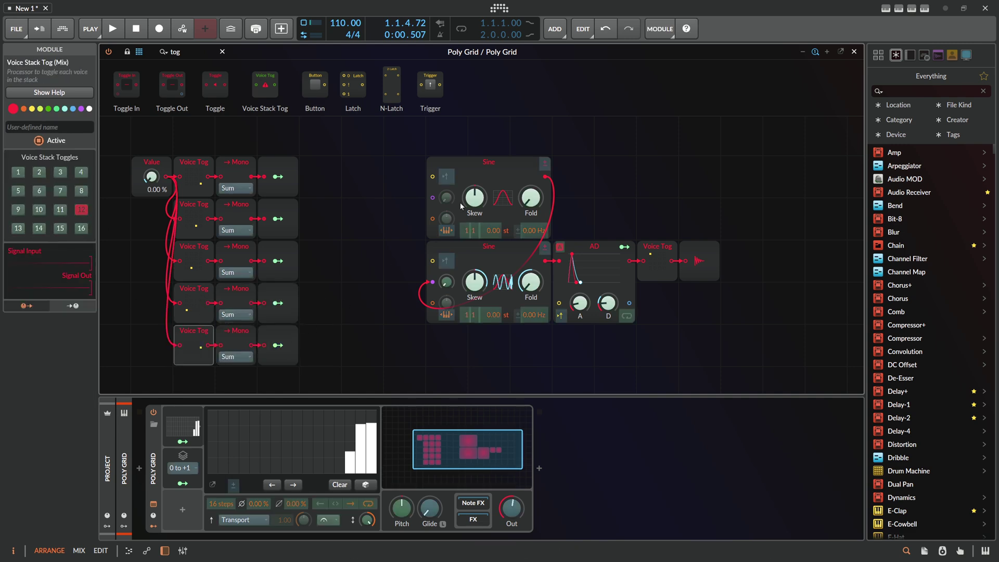
{"action": "left_click_drag", "start_coordinate": [474, 198], "coordinate": [475, 150]}
Step: Duplicate the voice 12 modulation row below itself and enable only voice 11 in the copied Voice Stack Tog
{"action": "scroll", "coordinate": [323, 330], "scroll_direction": "down", "scroll_amount": 1}
{"action": "scroll", "coordinate": [322, 329], "scroll_direction": "down", "scroll_amount": 1}
{"action": "left_click_drag", "start_coordinate": [311, 311], "coordinate": [203, 268]}
{"action": "key", "text": "ctrl+d"}
{"action": "left_click", "coordinate": [193, 288]}
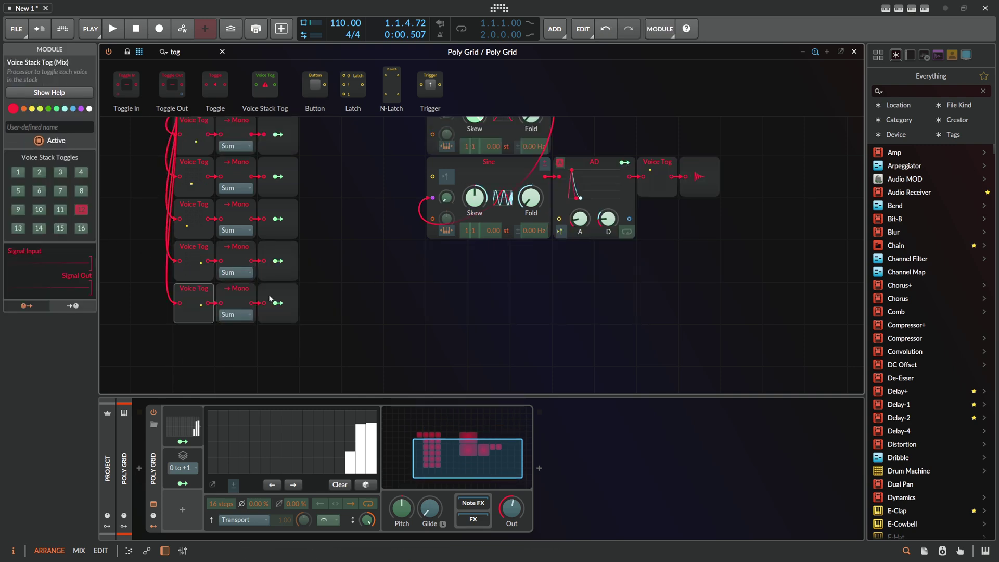
{"action": "left_click", "coordinate": [278, 261]}
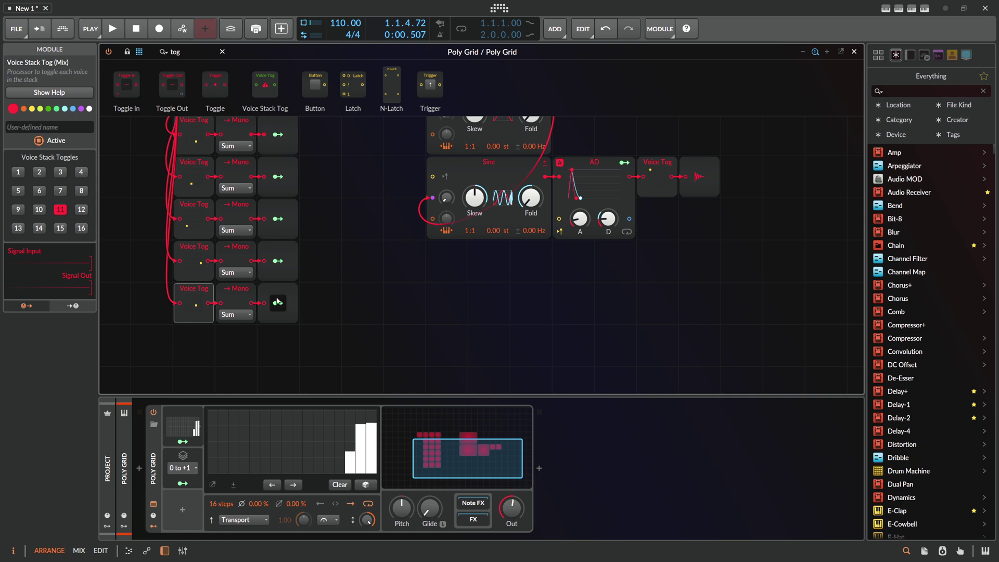
Step: Modulate the upper Sine's Fold by 25.28 st from the voice 11 Modulator Out
{"action": "left_click", "coordinate": [278, 302]}
{"action": "scroll", "coordinate": [376, 274], "scroll_direction": "up", "scroll_amount": 2}
{"action": "left_click_drag", "start_coordinate": [531, 198], "coordinate": [531, 193]}
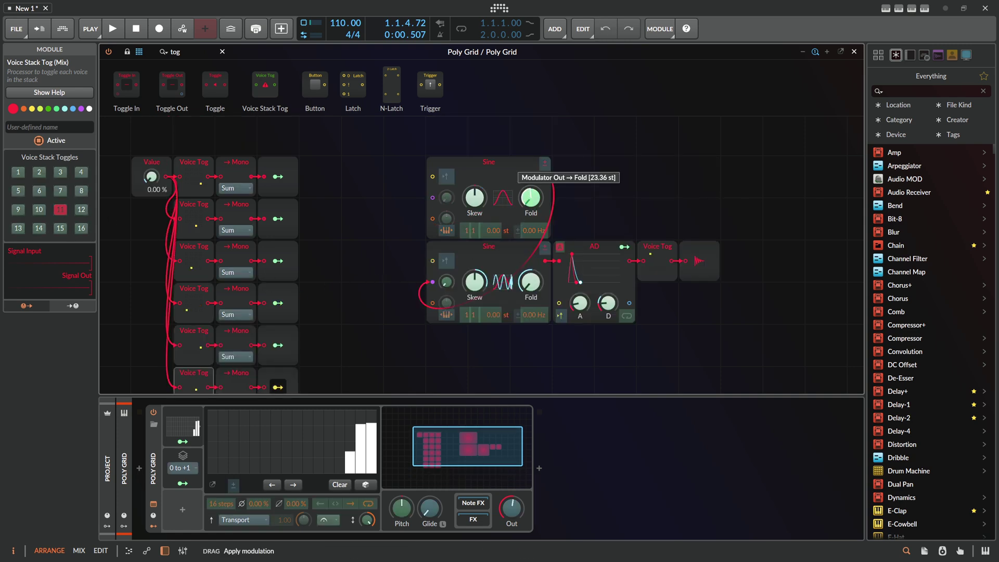
Step: Duplicate the voice 11 modulation row below itself and enable only voice 10 in the copied Voice Stack Tog
{"action": "scroll", "coordinate": [338, 274], "scroll_direction": "down", "scroll_amount": 3}
{"action": "left_click_drag", "start_coordinate": [323, 293], "coordinate": [187, 251]}
{"action": "key", "text": "ctrl+d"}
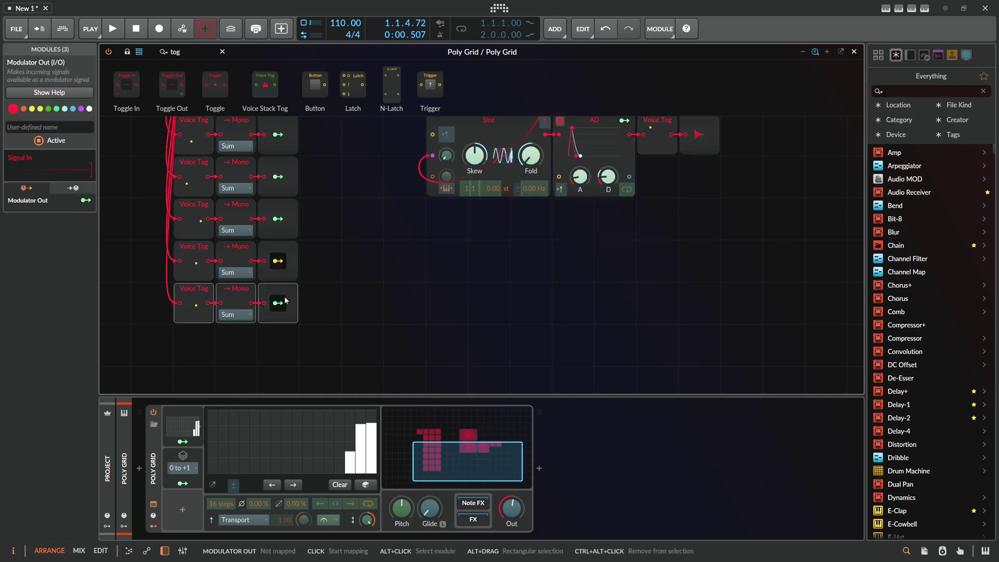
{"action": "left_click", "coordinate": [194, 308]}
{"action": "left_click", "coordinate": [60, 210]}
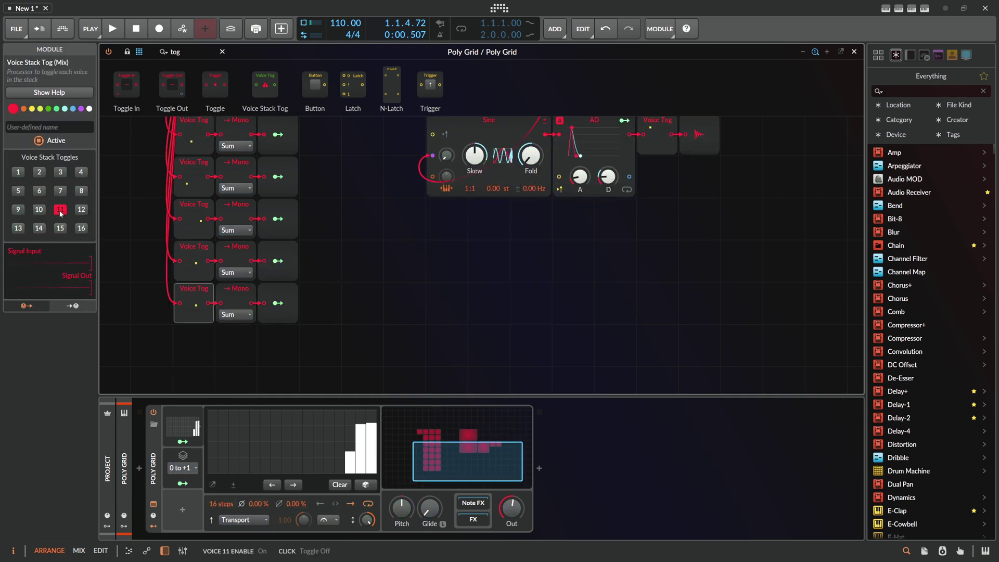
{"action": "left_click", "coordinate": [59, 211]}
{"action": "left_click", "coordinate": [39, 210]}
Step: Modulate the upper Sine's frequency ratio numerator by 5.000 from the voice 10 Modulator Out
{"action": "left_click", "coordinate": [278, 302]}
{"action": "scroll", "coordinate": [392, 251], "scroll_direction": "up", "scroll_amount": 3}
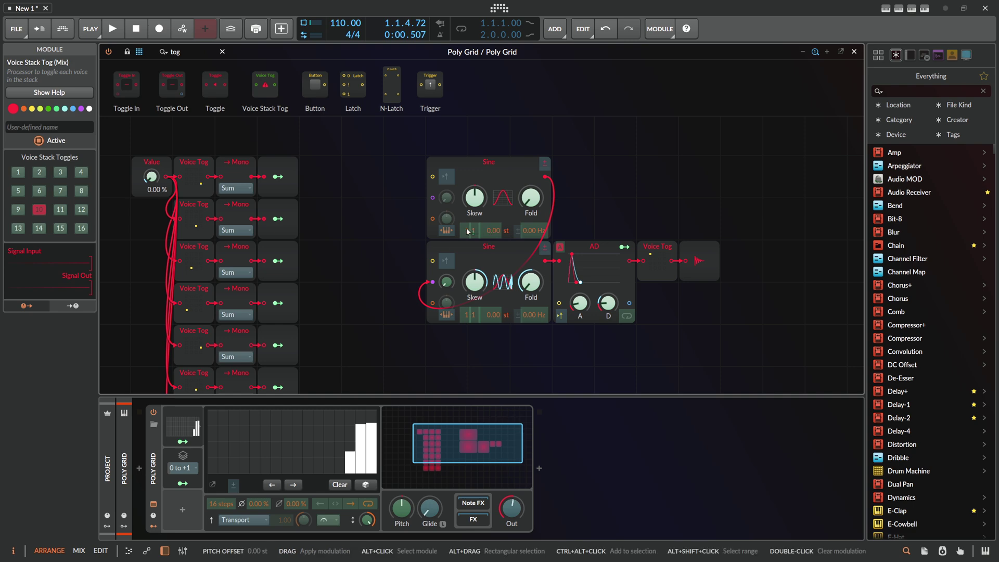
{"action": "left_click_drag", "start_coordinate": [467, 231], "coordinate": [467, 218]}
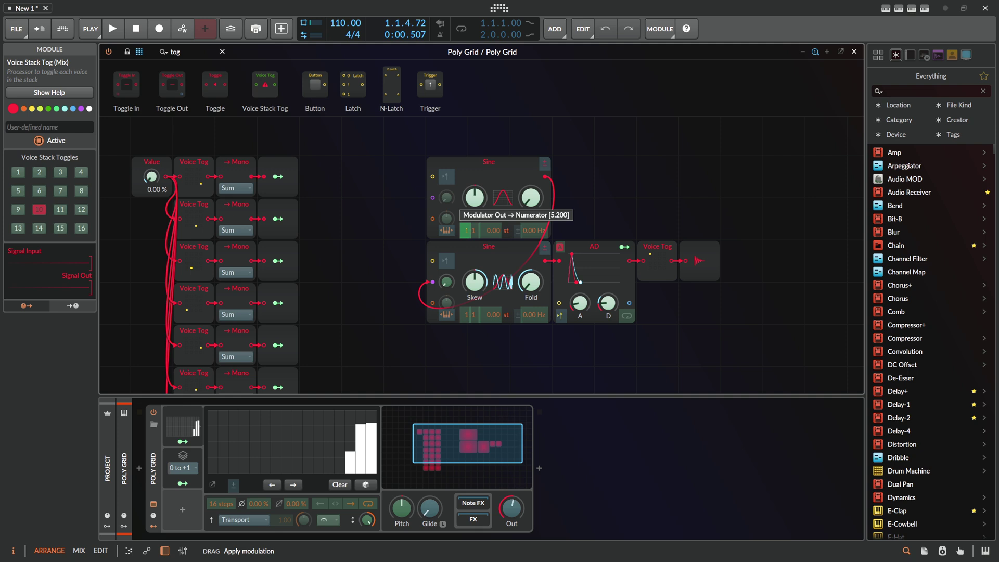
{"action": "left_click_drag", "start_coordinate": [467, 219], "coordinate": [467, 212]}
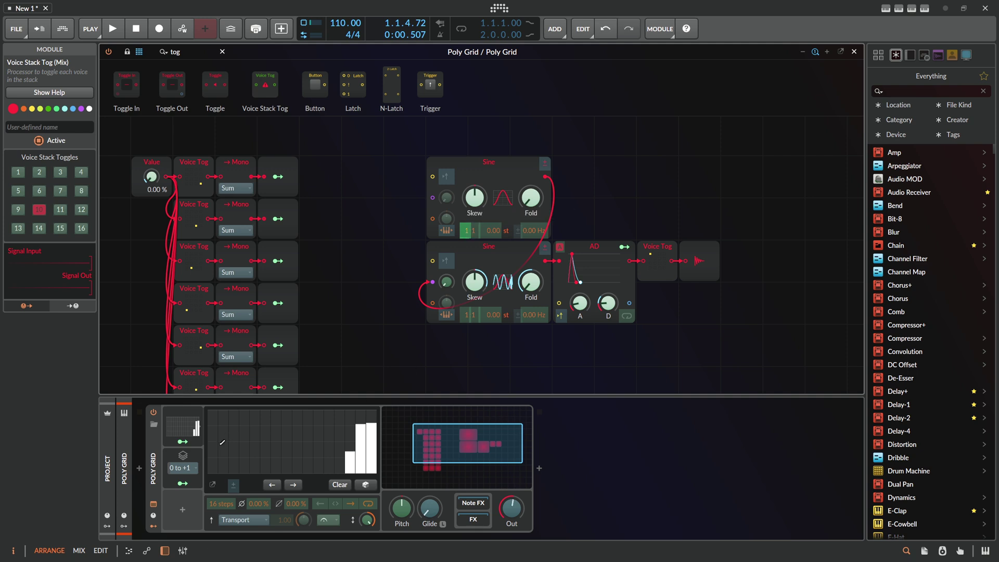
Step: Randomize the 16 step values of the voice stack spread modulator several times
{"action": "scroll", "coordinate": [295, 367], "scroll_direction": "down", "scroll_amount": 2}
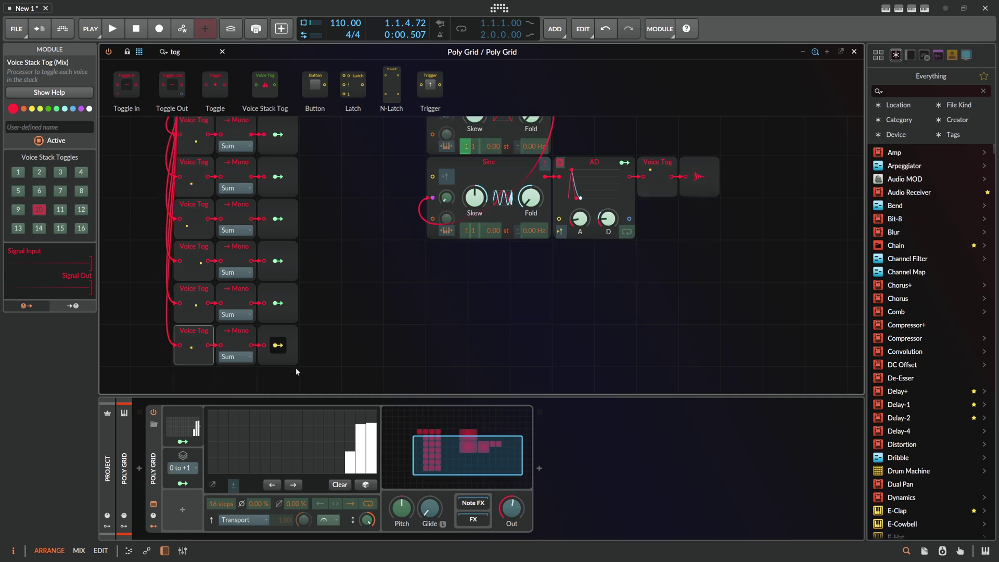
{"action": "left_click", "coordinate": [365, 484]}
{"action": "left_click", "coordinate": [364, 485]}
{"action": "left_click", "coordinate": [364, 485]}
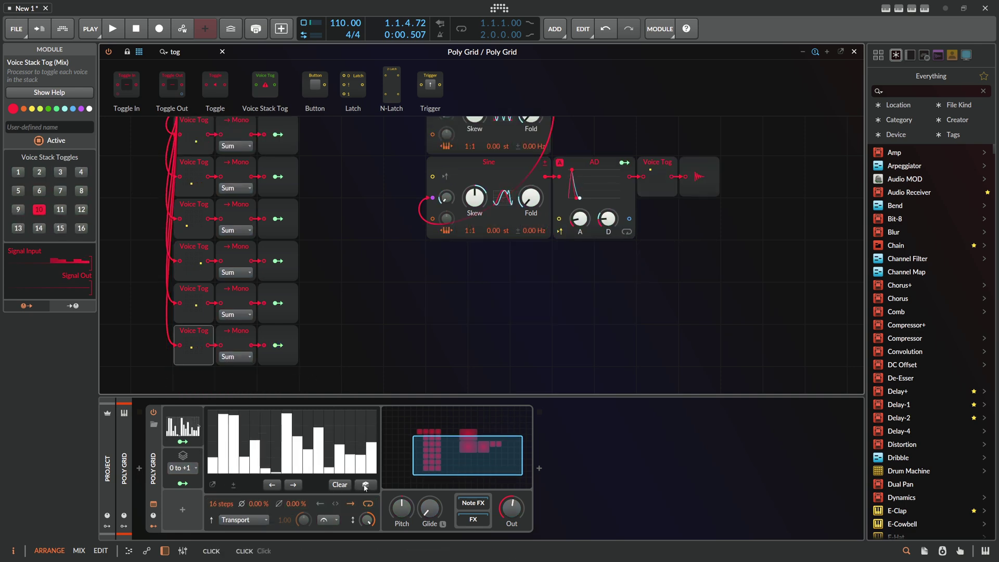
{"action": "scroll", "coordinate": [426, 307], "scroll_direction": "up", "scroll_amount": 2}
{"action": "left_click", "coordinate": [370, 484]}
{"action": "left_click", "coordinate": [372, 486]}
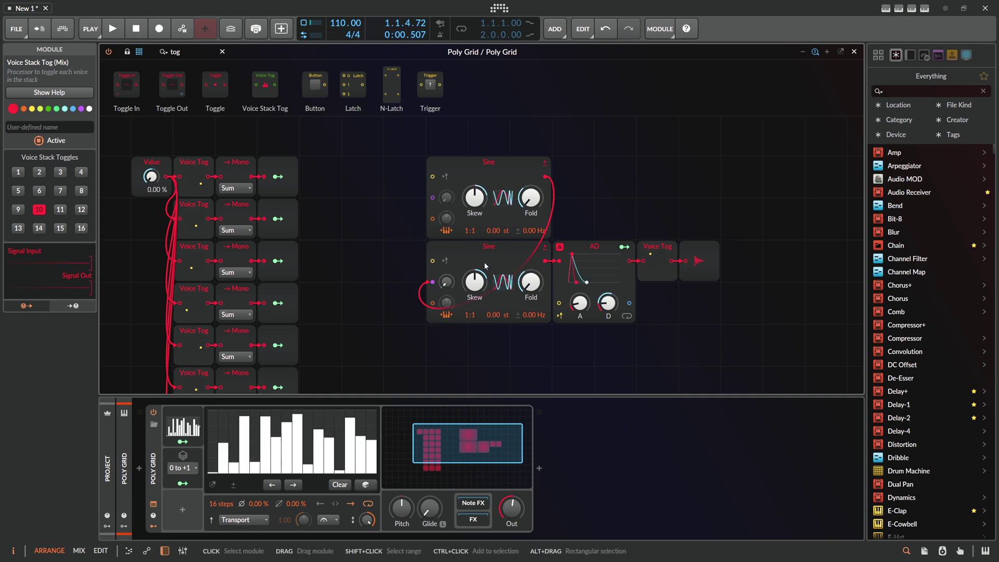
Step: Select the Voice Stack Tog before the audio output and randomize the step values repeatedly to vary the sound
{"action": "left_click", "coordinate": [654, 254]}
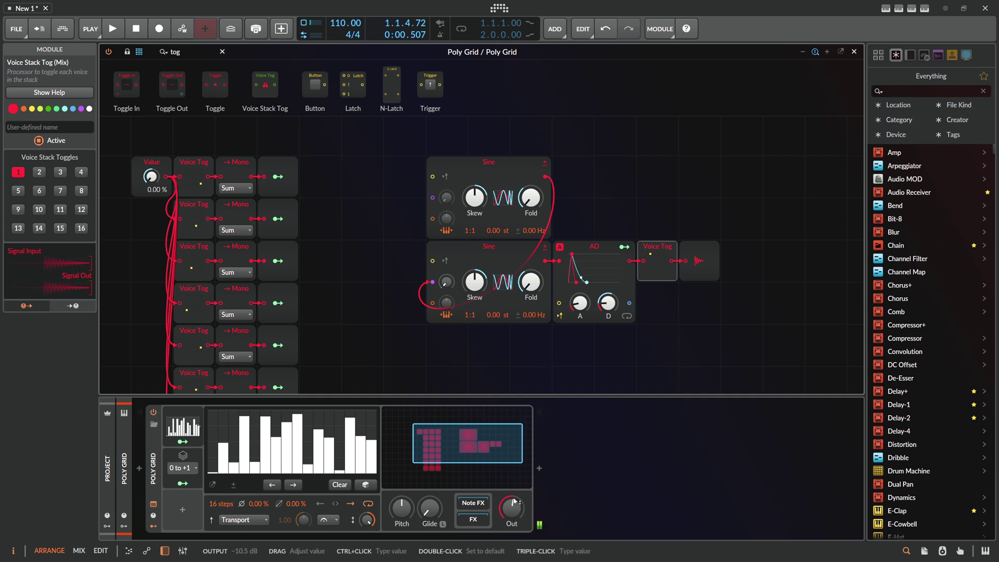
{"action": "left_click", "coordinate": [368, 485]}
{"action": "left_click", "coordinate": [368, 485]}
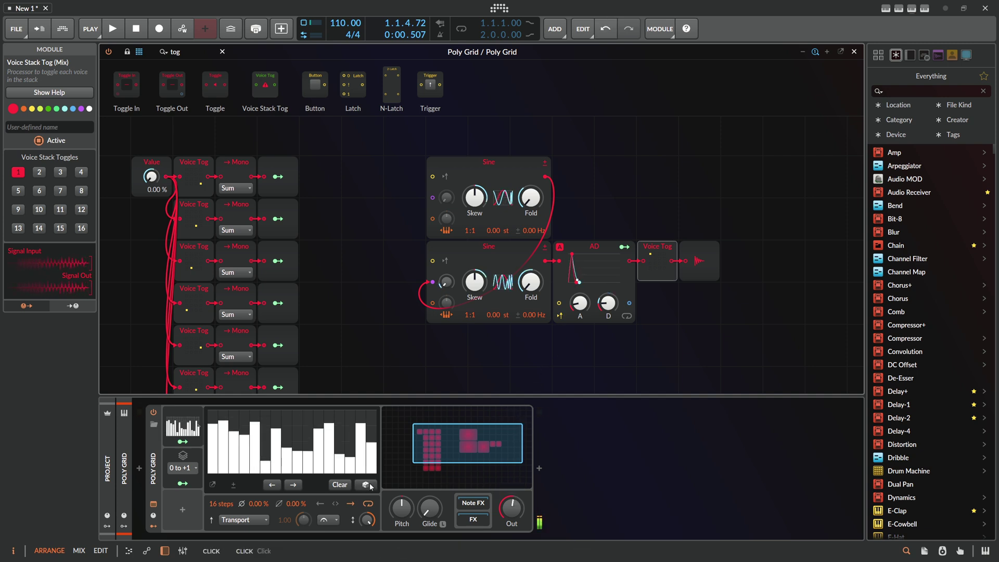
{"action": "left_click", "coordinate": [368, 485]}
{"action": "left_click", "coordinate": [368, 485]}
{"action": "left_click", "coordinate": [368, 486]}
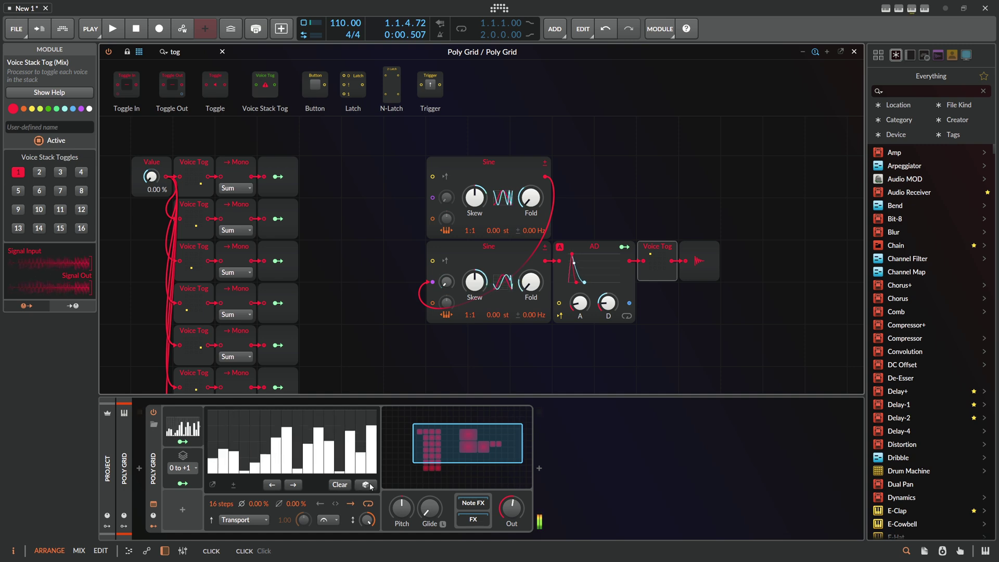
{"action": "left_click", "coordinate": [368, 486]}
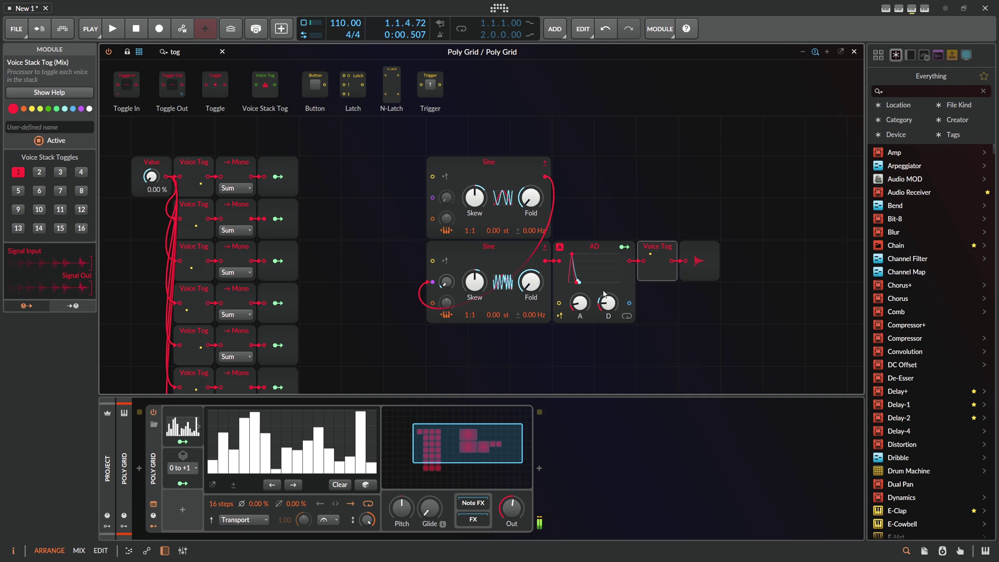
Step: Adjust the Attack and Decay times of the AD envelope
{"action": "left_click_drag", "start_coordinate": [579, 302], "coordinate": [580, 281]}
{"action": "left_click_drag", "start_coordinate": [607, 303], "coordinate": [581, 302]}
Step: Try 13 voices in the Poly Grid device, lower its output level and return Voices to Mono
{"action": "left_click", "coordinate": [171, 202]}
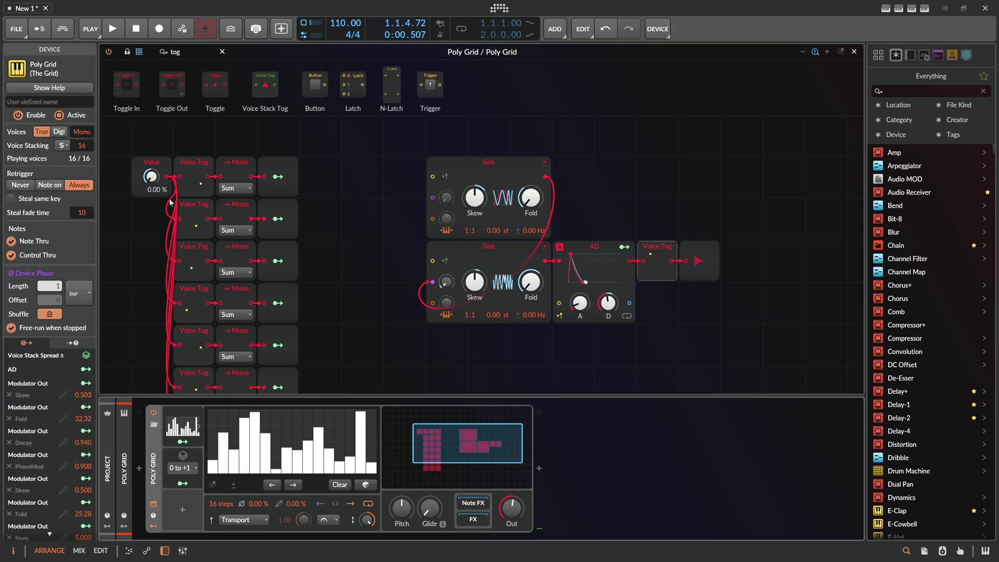
{"action": "left_click", "coordinate": [82, 132]}
{"action": "left_click_drag", "start_coordinate": [82, 132], "coordinate": [81, 130]}
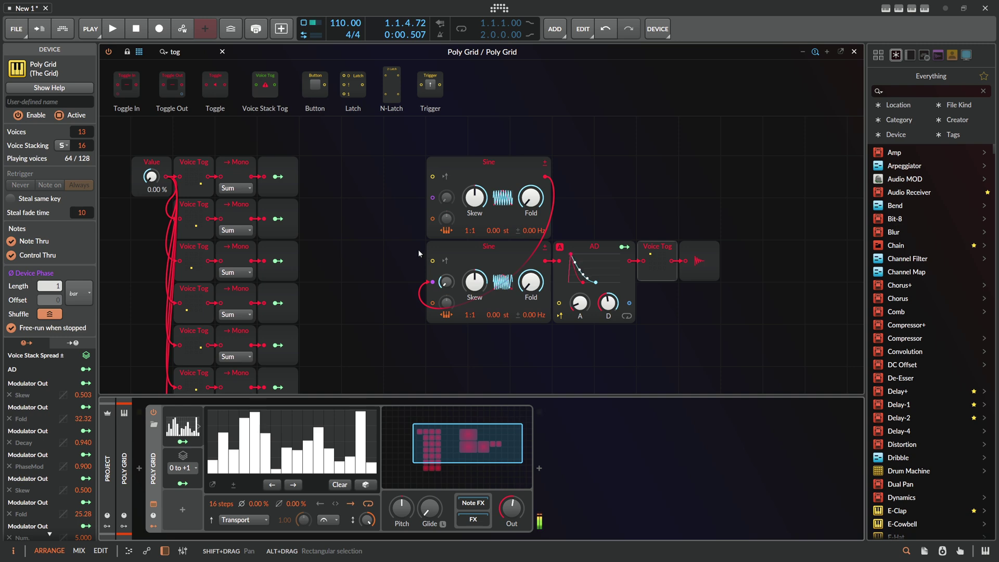
{"action": "left_click_drag", "start_coordinate": [511, 507], "coordinate": [511, 536]}
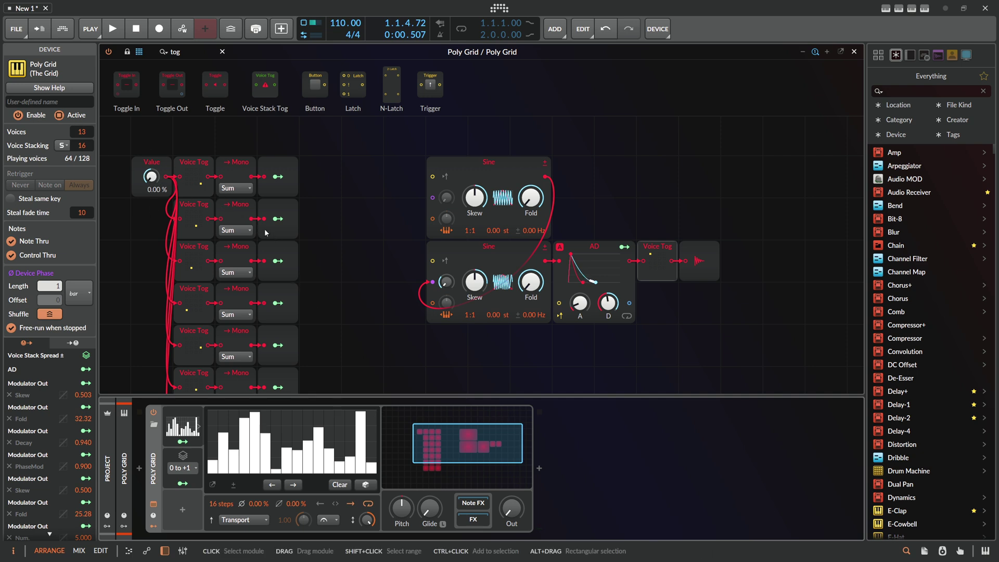
{"action": "left_click_drag", "start_coordinate": [81, 132], "coordinate": [82, 172]}
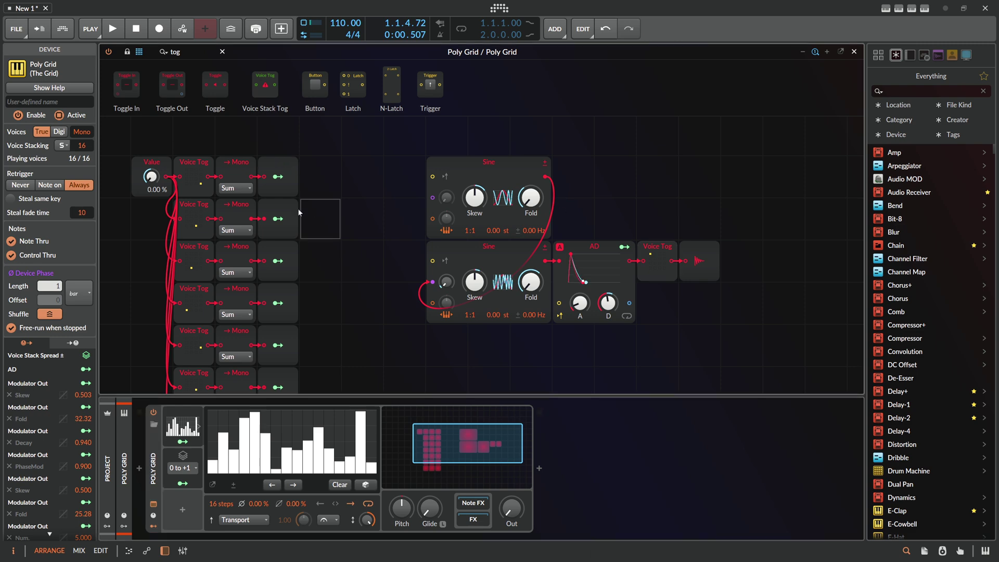
Step: Switch to the tldraw page with the duplicated voice diagrams to view it, and return to Bitwig Studio's Poly Grid
{"action": "left_click", "coordinate": [234, 210]}
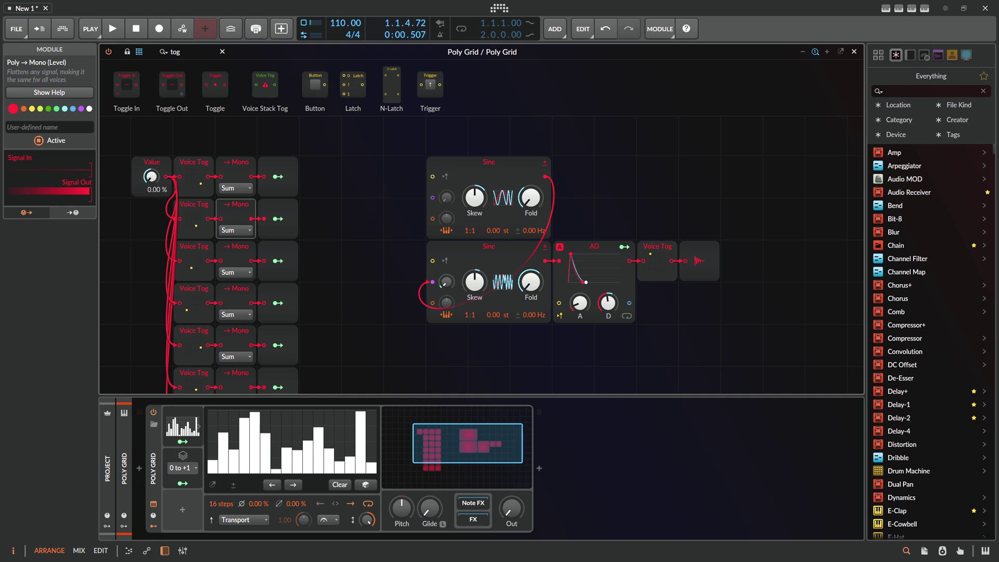
{"action": "key", "text": "alt+Tab"}
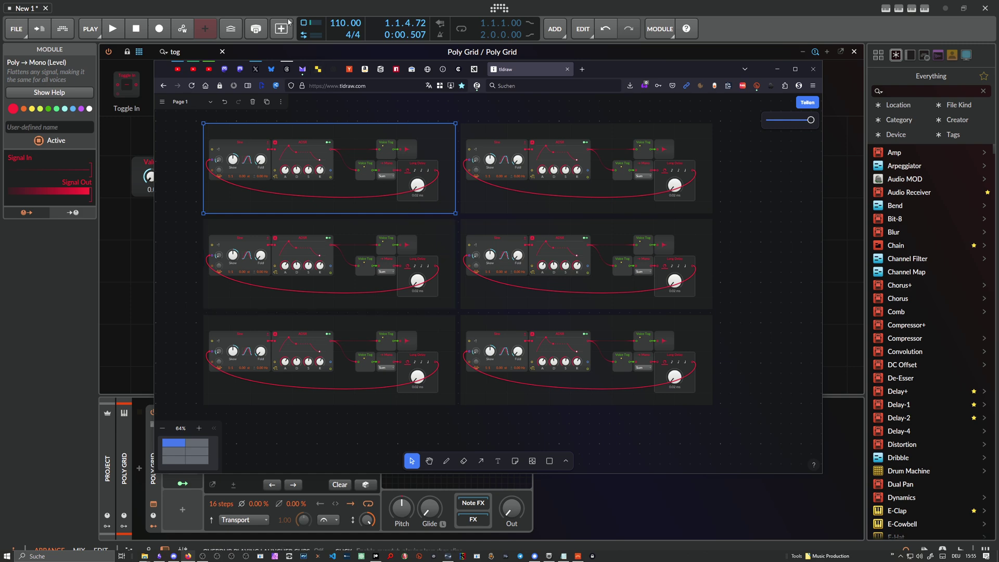
{"action": "key", "text": "alt+Tab"}
{"action": "scroll", "coordinate": [299, 153], "scroll_direction": "down", "scroll_amount": 3}
{"action": "scroll", "coordinate": [385, 198], "scroll_direction": "up", "scroll_amount": 1}
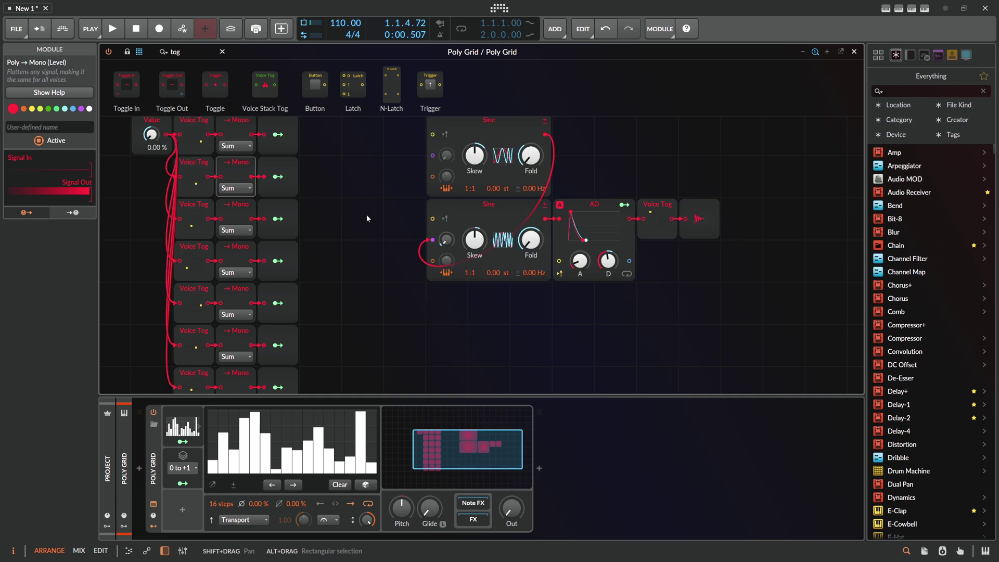
Step: Raise the Poly Grid output level to -17.9 dB and generate several new random sets of step values
{"action": "left_click", "coordinate": [155, 445]}
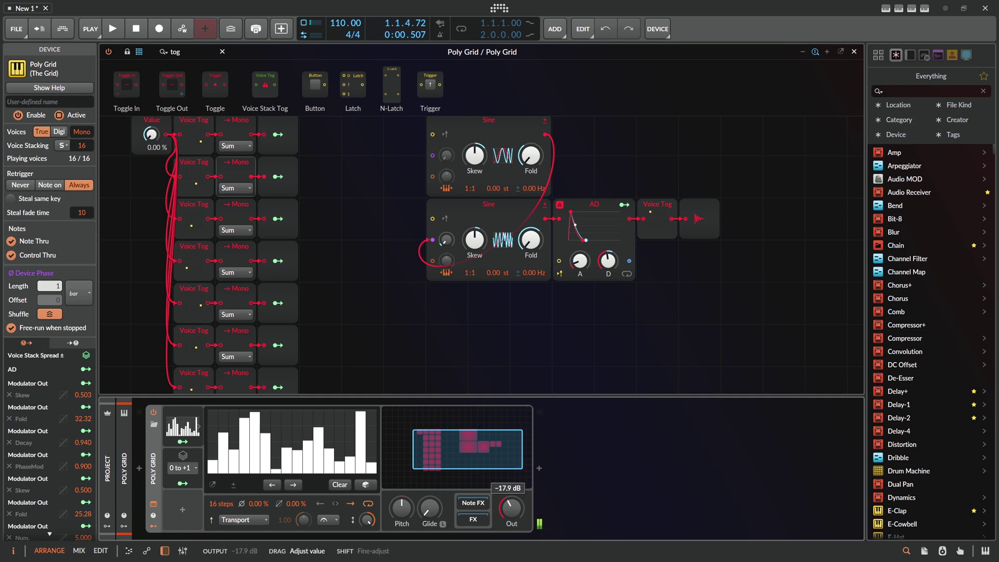
{"action": "left_click", "coordinate": [366, 486]}
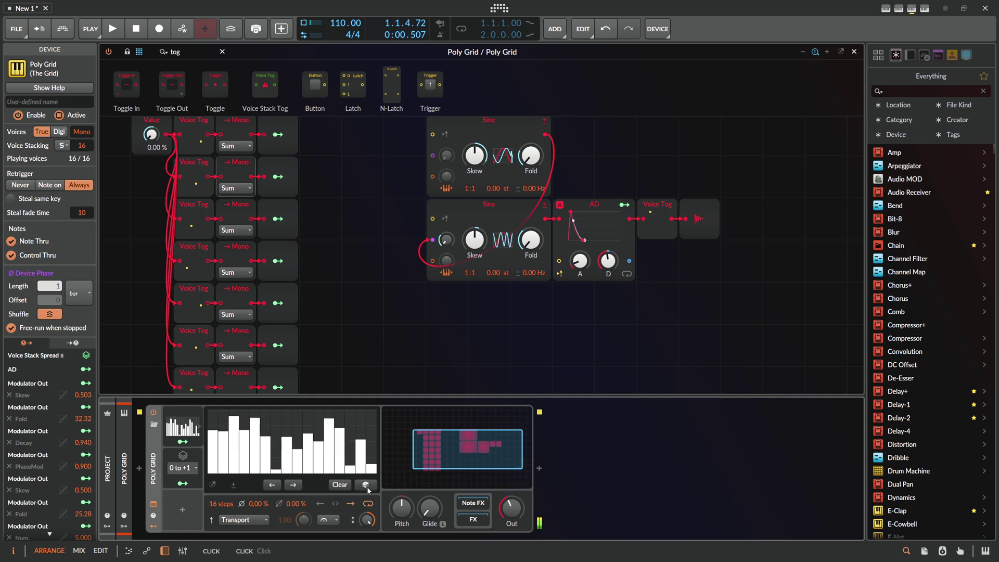
{"action": "left_click", "coordinate": [367, 485]}
{"action": "left_click", "coordinate": [367, 486]}
{"action": "left_click", "coordinate": [366, 486]}
{"action": "left_click", "coordinate": [367, 486]}
{"action": "left_click", "coordinate": [366, 486]}
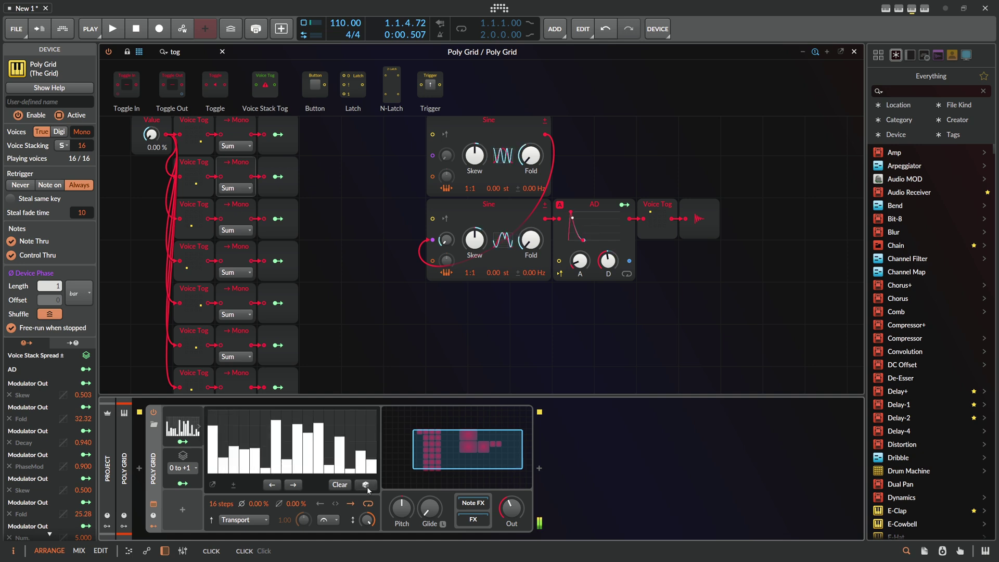
{"action": "left_click", "coordinate": [367, 486]}
{"action": "left_click", "coordinate": [367, 485]}
{"action": "left_click", "coordinate": [366, 486]}
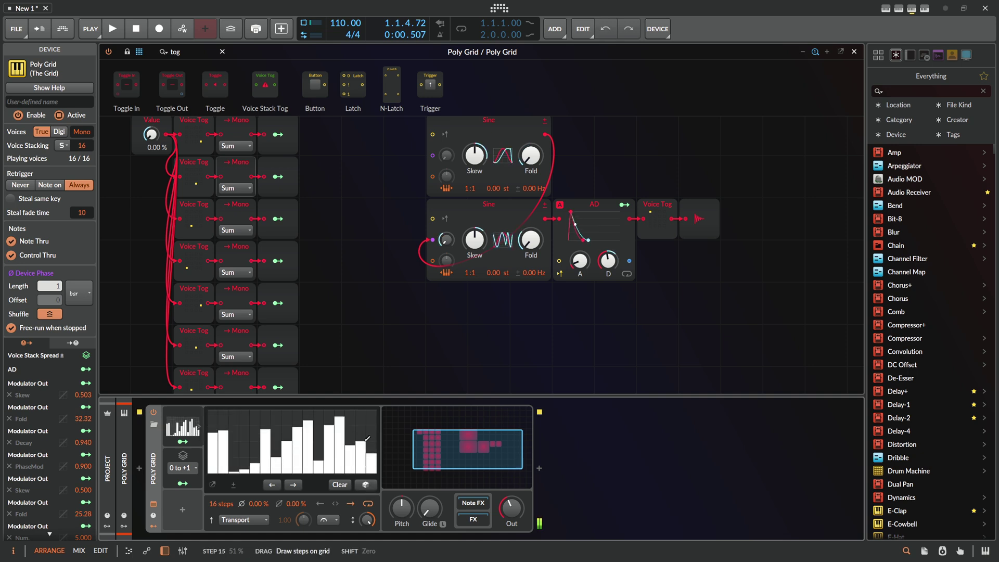
Step: Redraw the 16 step values by hand as a curve with its peak at step 11
{"action": "mouse_move", "coordinate": [367, 438]}
{"action": "left_mouse_down"}
{"action": "mouse_move", "coordinate": [354, 415]}
{"action": "mouse_move", "coordinate": [341, 462]}
{"action": "mouse_move", "coordinate": [338, 445]}
{"action": "mouse_move", "coordinate": [312, 435]}
{"action": "mouse_move", "coordinate": [362, 447]}
{"action": "mouse_move", "coordinate": [312, 435]}
{"action": "mouse_move", "coordinate": [355, 467]}
{"action": "mouse_move", "coordinate": [378, 429]}
{"action": "mouse_move", "coordinate": [337, 427]}
{"action": "mouse_move", "coordinate": [365, 420]}
{"action": "mouse_move", "coordinate": [337, 439]}
{"action": "mouse_move", "coordinate": [365, 444]}
{"action": "mouse_move", "coordinate": [369, 421]}
{"action": "mouse_move", "coordinate": [347, 438]}
{"action": "left_mouse_up"}
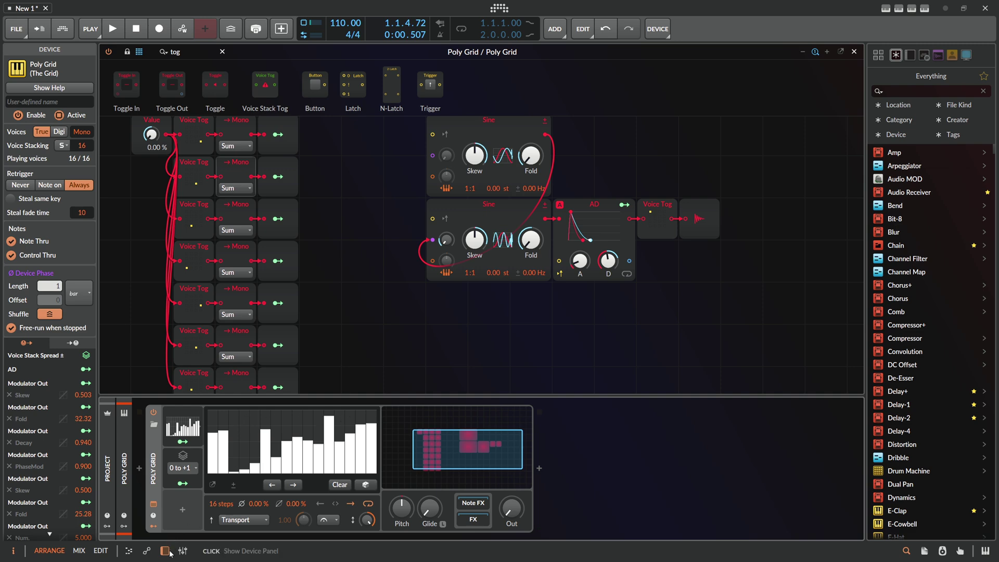
{"action": "key", "text": "d"}
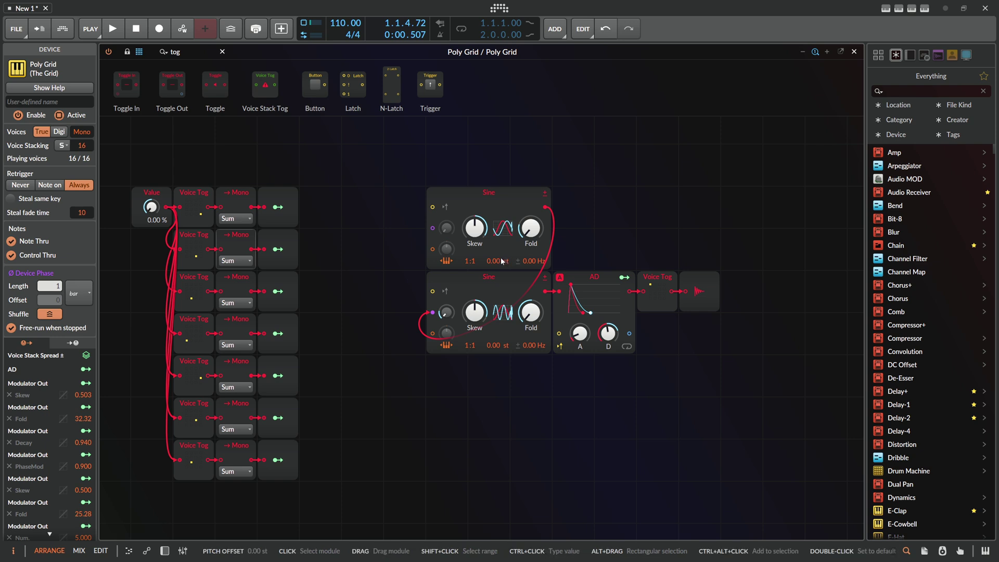
{"action": "key", "text": "d"}
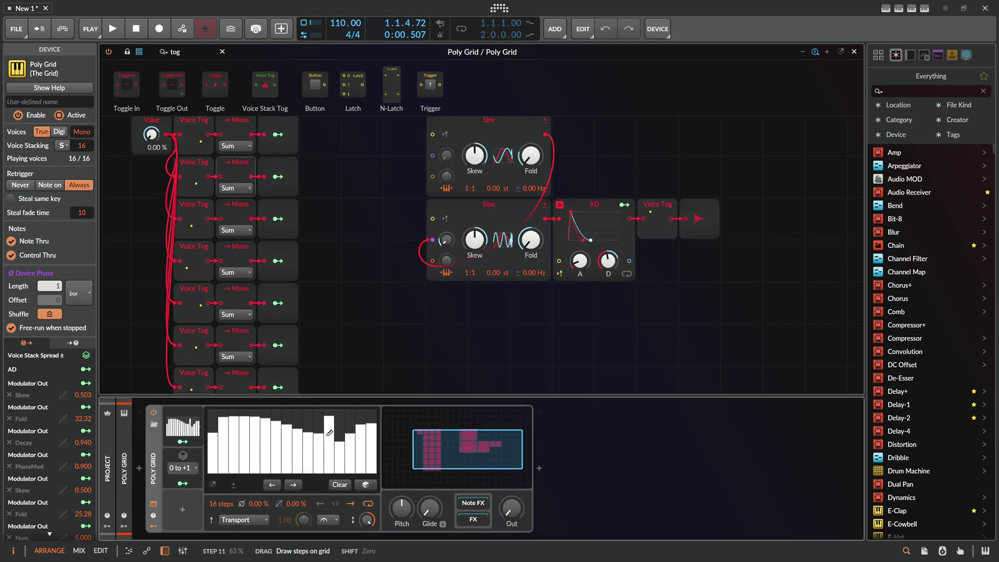
{"action": "mouse_move", "coordinate": [326, 435]}
{"action": "left_mouse_down"}
{"action": "mouse_move", "coordinate": [228, 437]}
{"action": "mouse_move", "coordinate": [325, 448]}
{"action": "mouse_move", "coordinate": [261, 407]}
{"action": "mouse_move", "coordinate": [366, 415]}
{"action": "mouse_move", "coordinate": [201, 430]}
{"action": "mouse_move", "coordinate": [373, 412]}
{"action": "mouse_move", "coordinate": [343, 443]}
{"action": "mouse_move", "coordinate": [361, 452]}
{"action": "mouse_move", "coordinate": [318, 423]}
{"action": "left_mouse_up"}
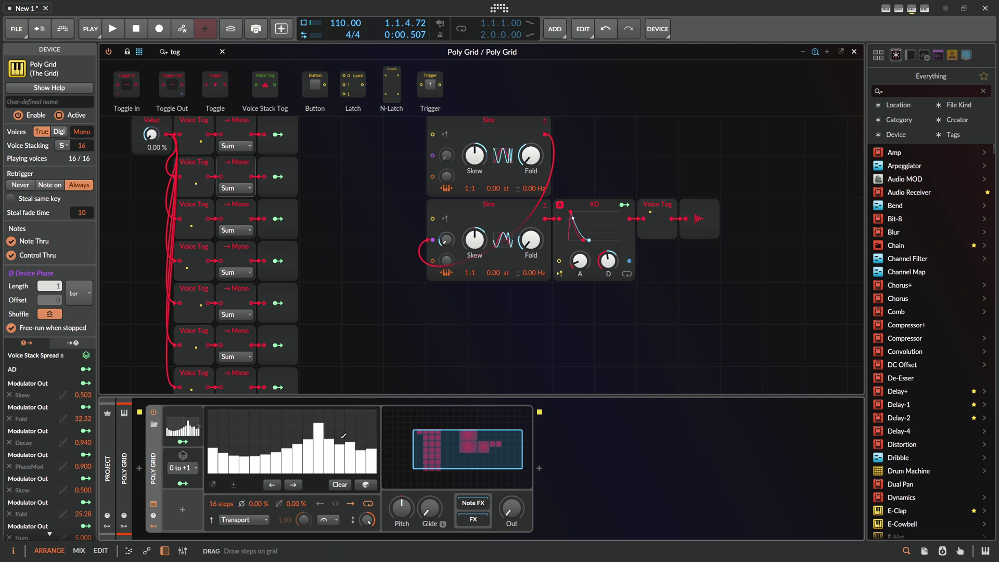
Step: Raise the output level to -29.8 dB to audition the patch and select the upper Sine to examine its modulations
{"action": "left_click_drag", "start_coordinate": [512, 508], "coordinate": [512, 497]}
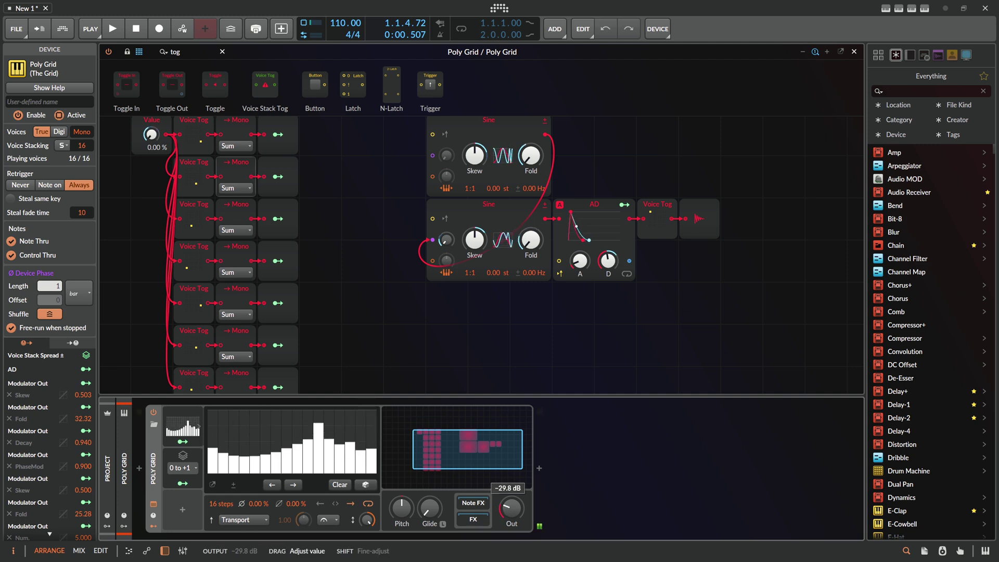
{"action": "scroll", "coordinate": [489, 218], "scroll_direction": "up", "scroll_amount": 2}
{"action": "left_click", "coordinate": [504, 223]}
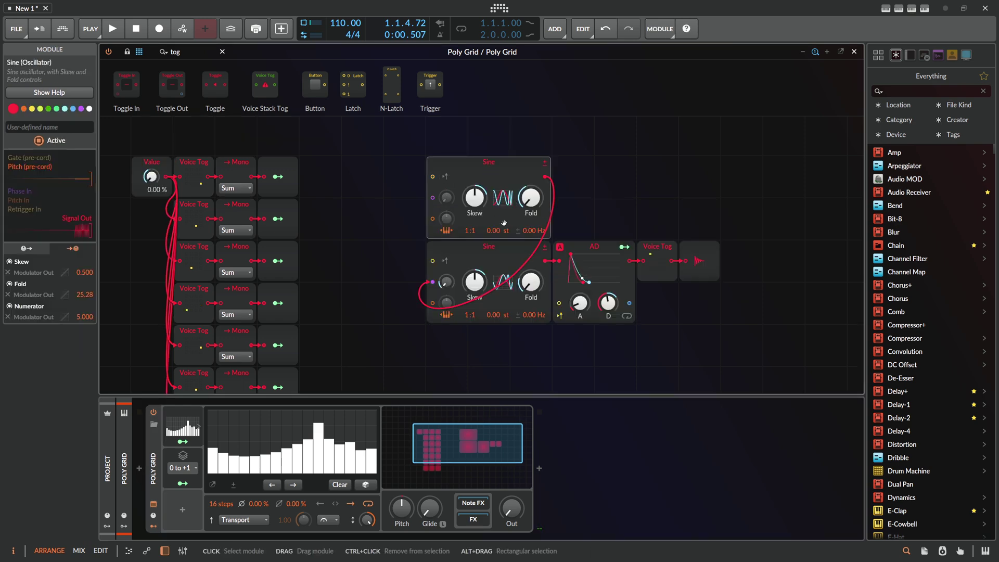